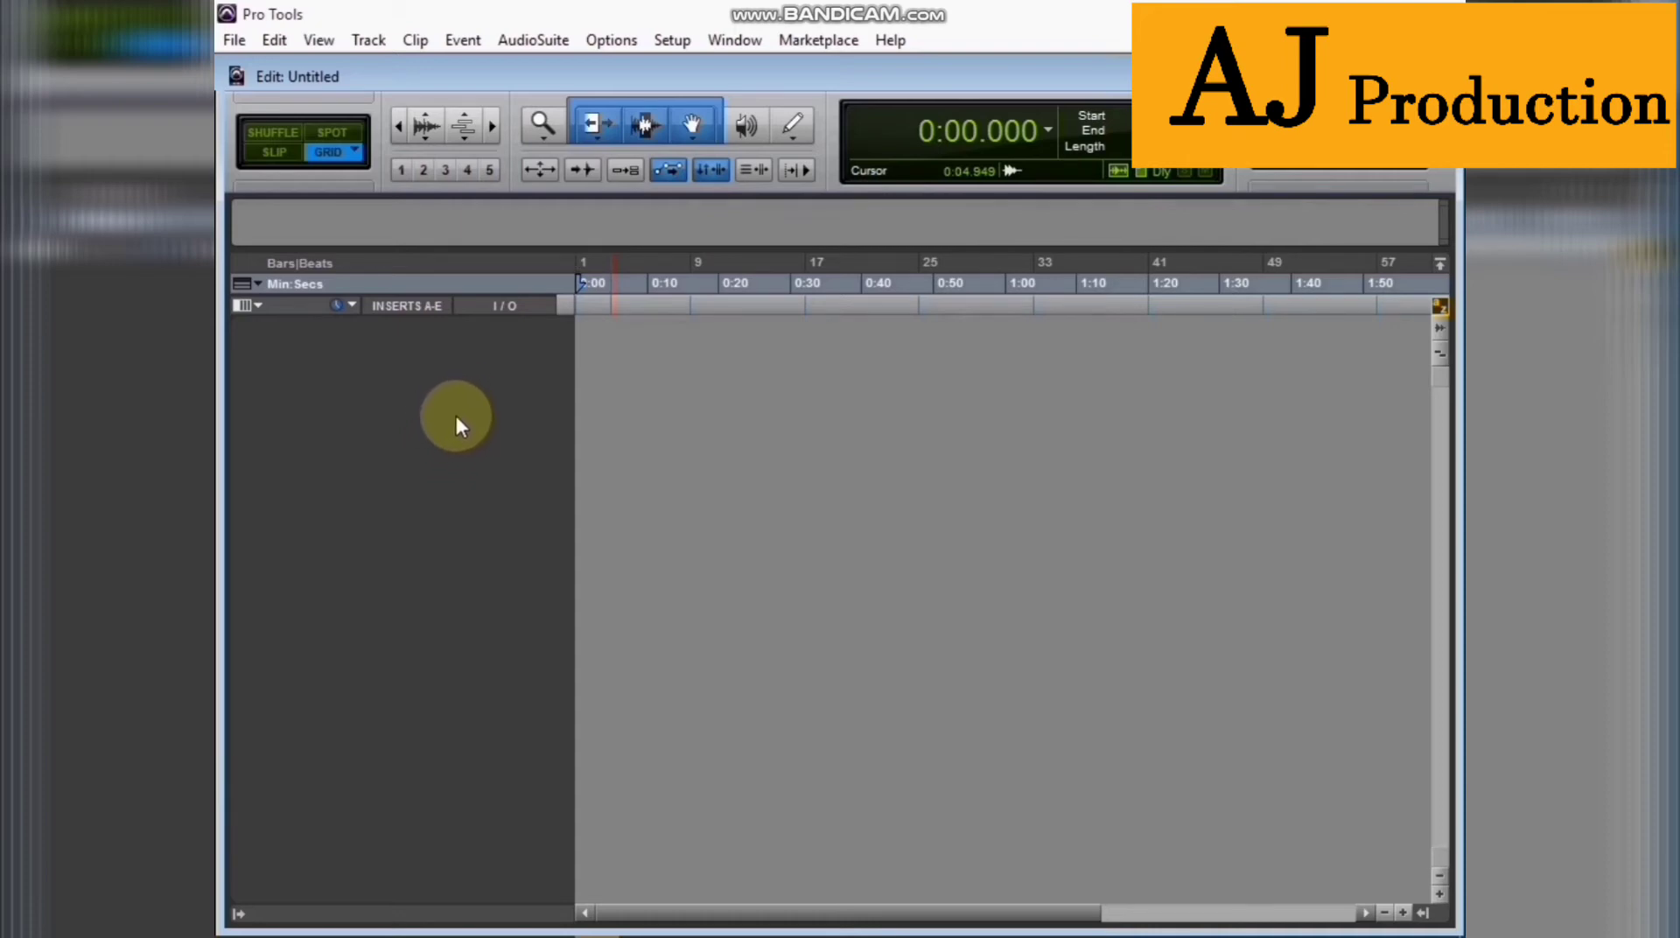
# - Create one new stereo Instrument Track in the empty session
pyautogui.click(365, 40)
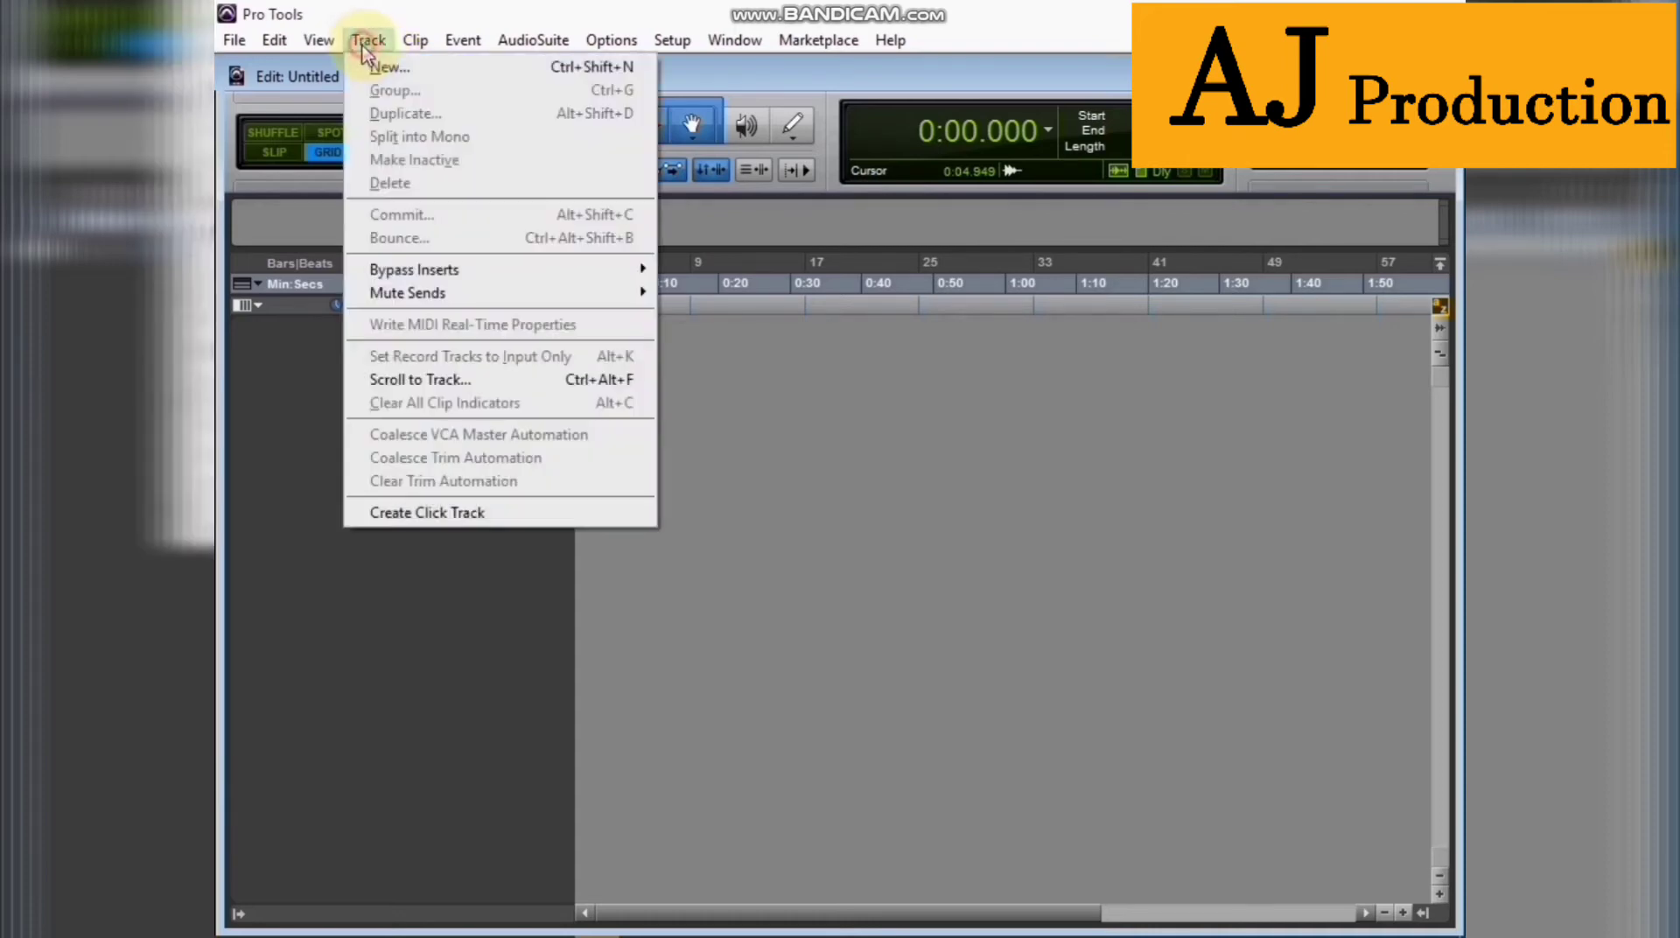
pyautogui.click(379, 66)
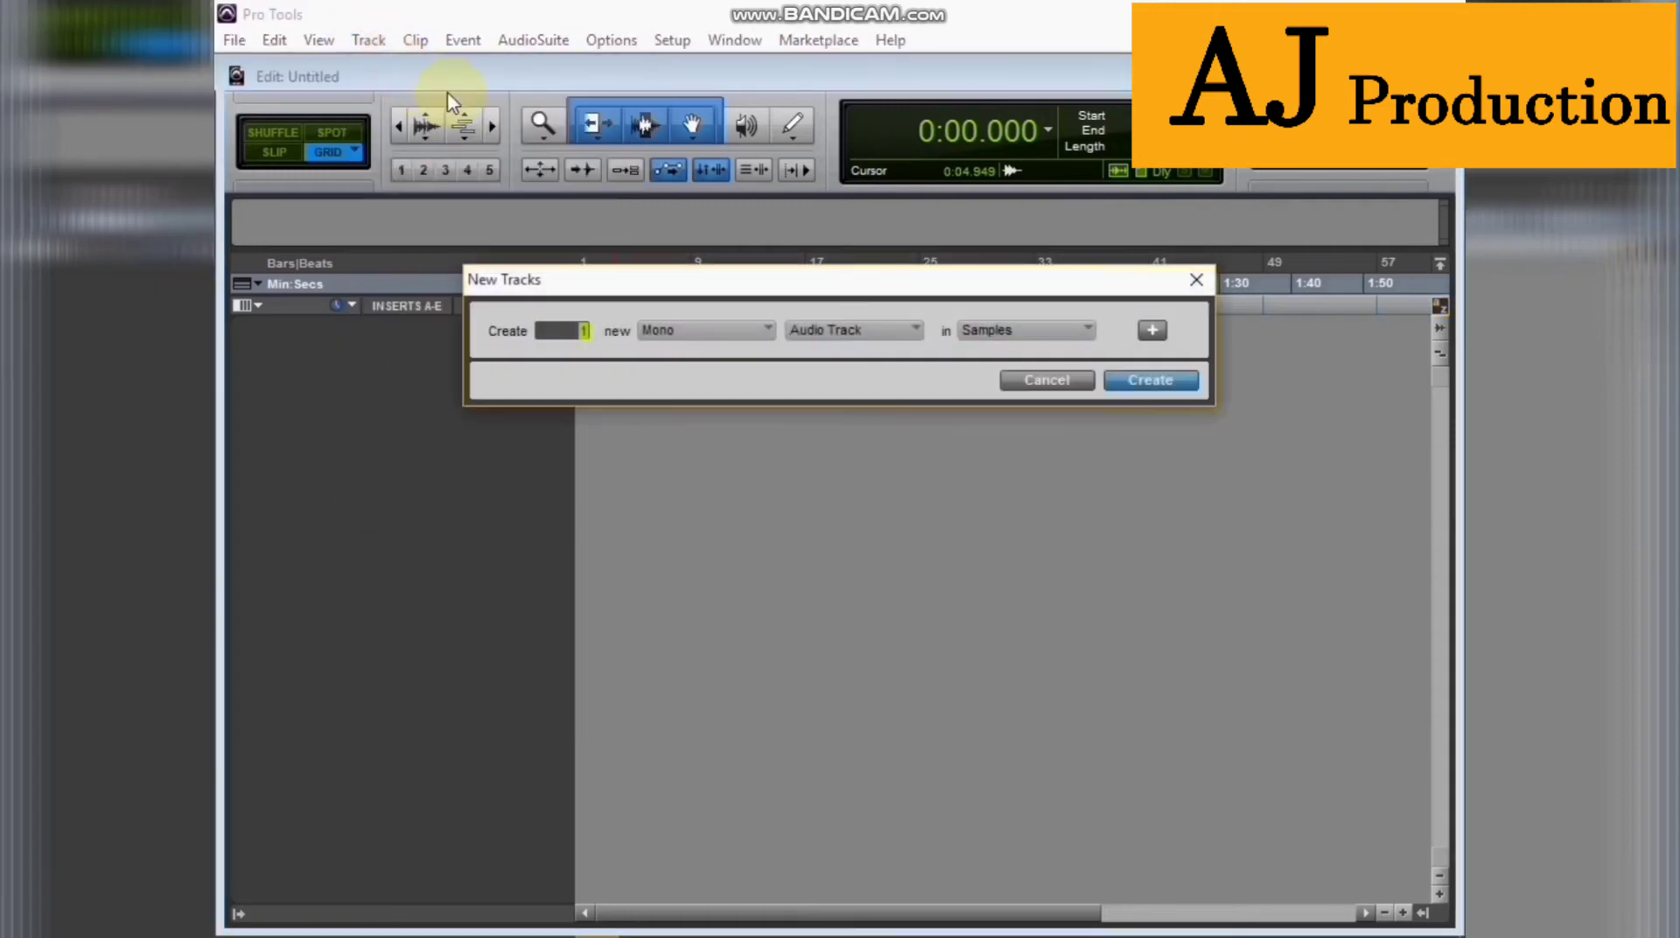
pyautogui.click(665, 331)
pyautogui.click(674, 368)
pyautogui.click(821, 330)
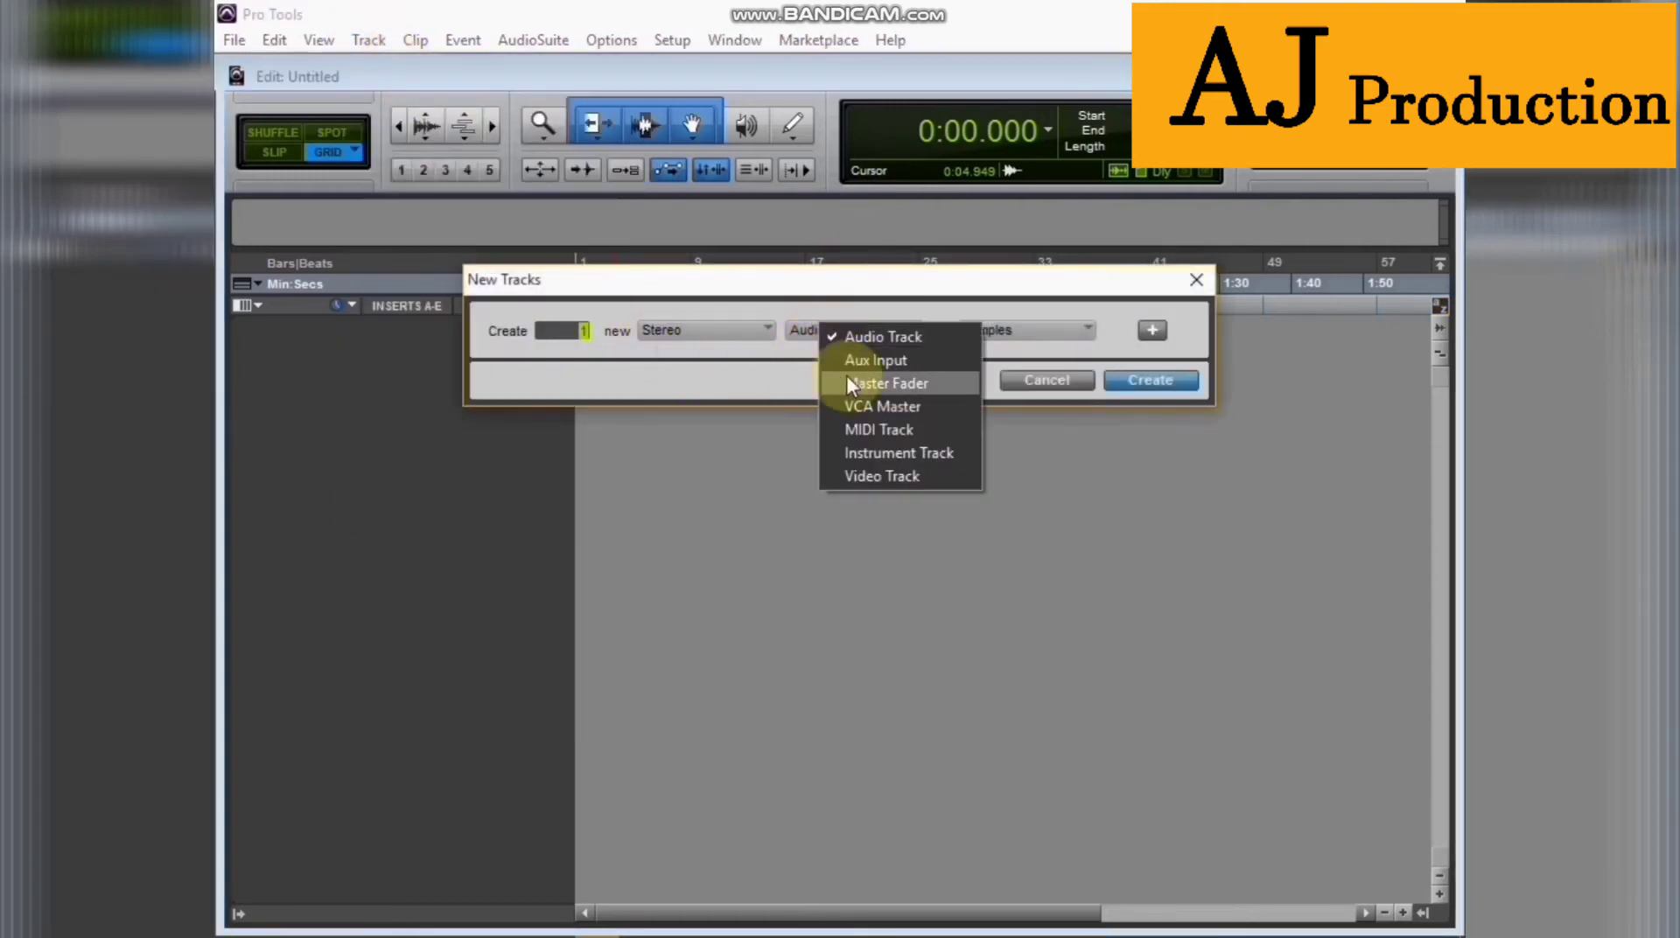
pyautogui.click(863, 458)
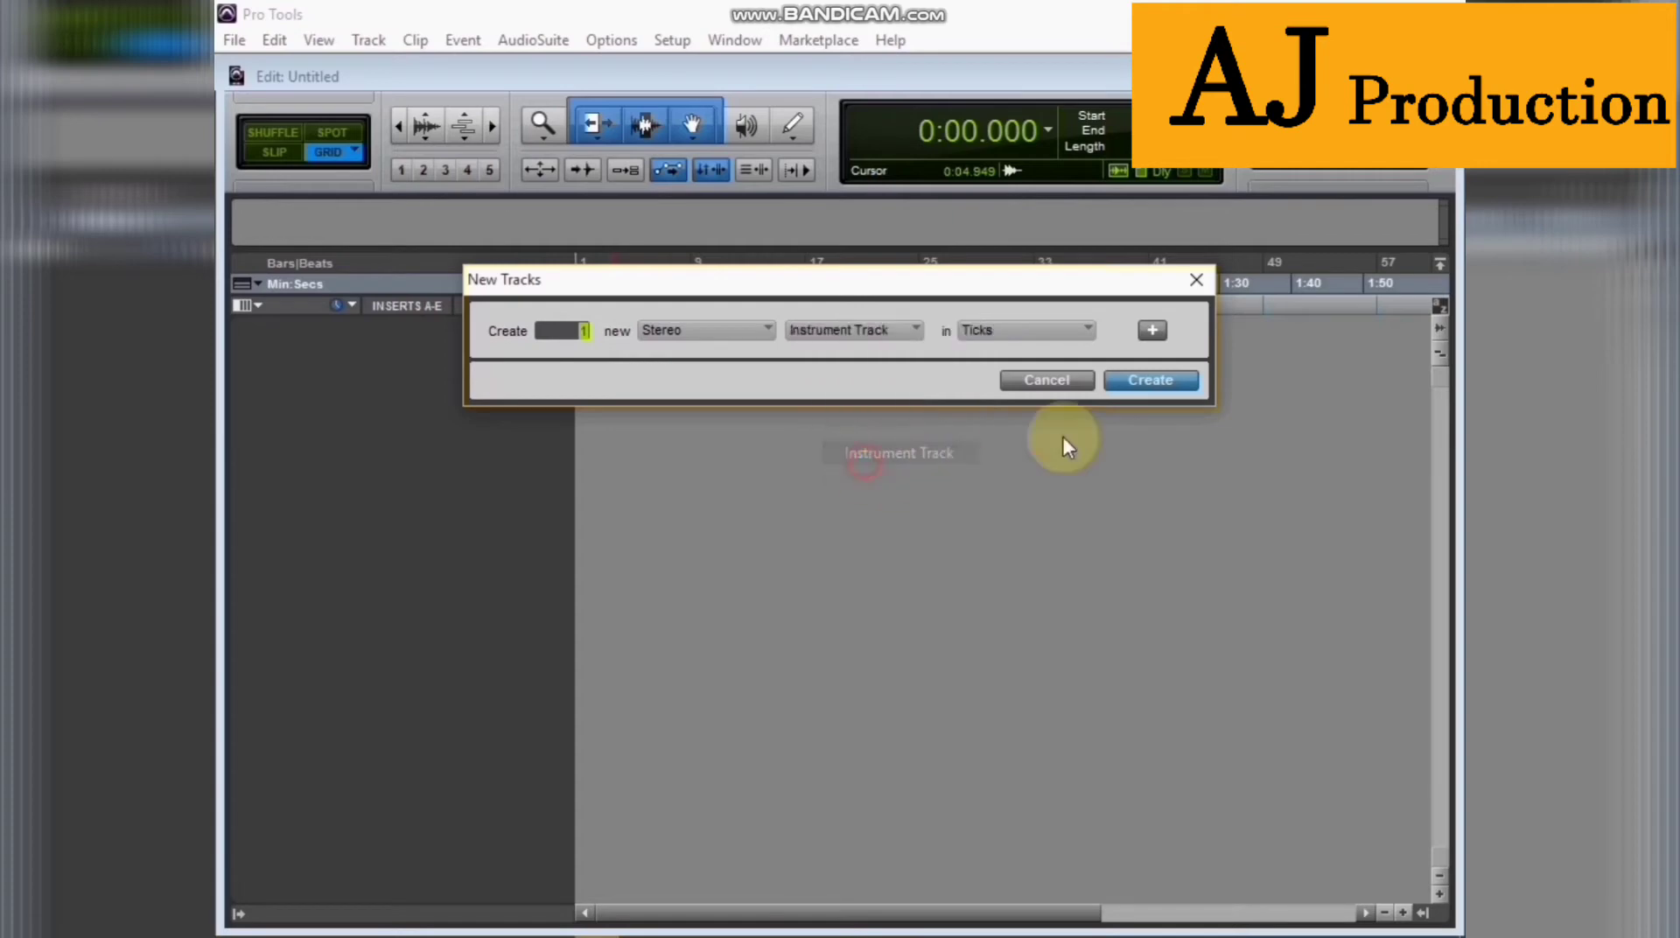
pyautogui.click(1061, 383)
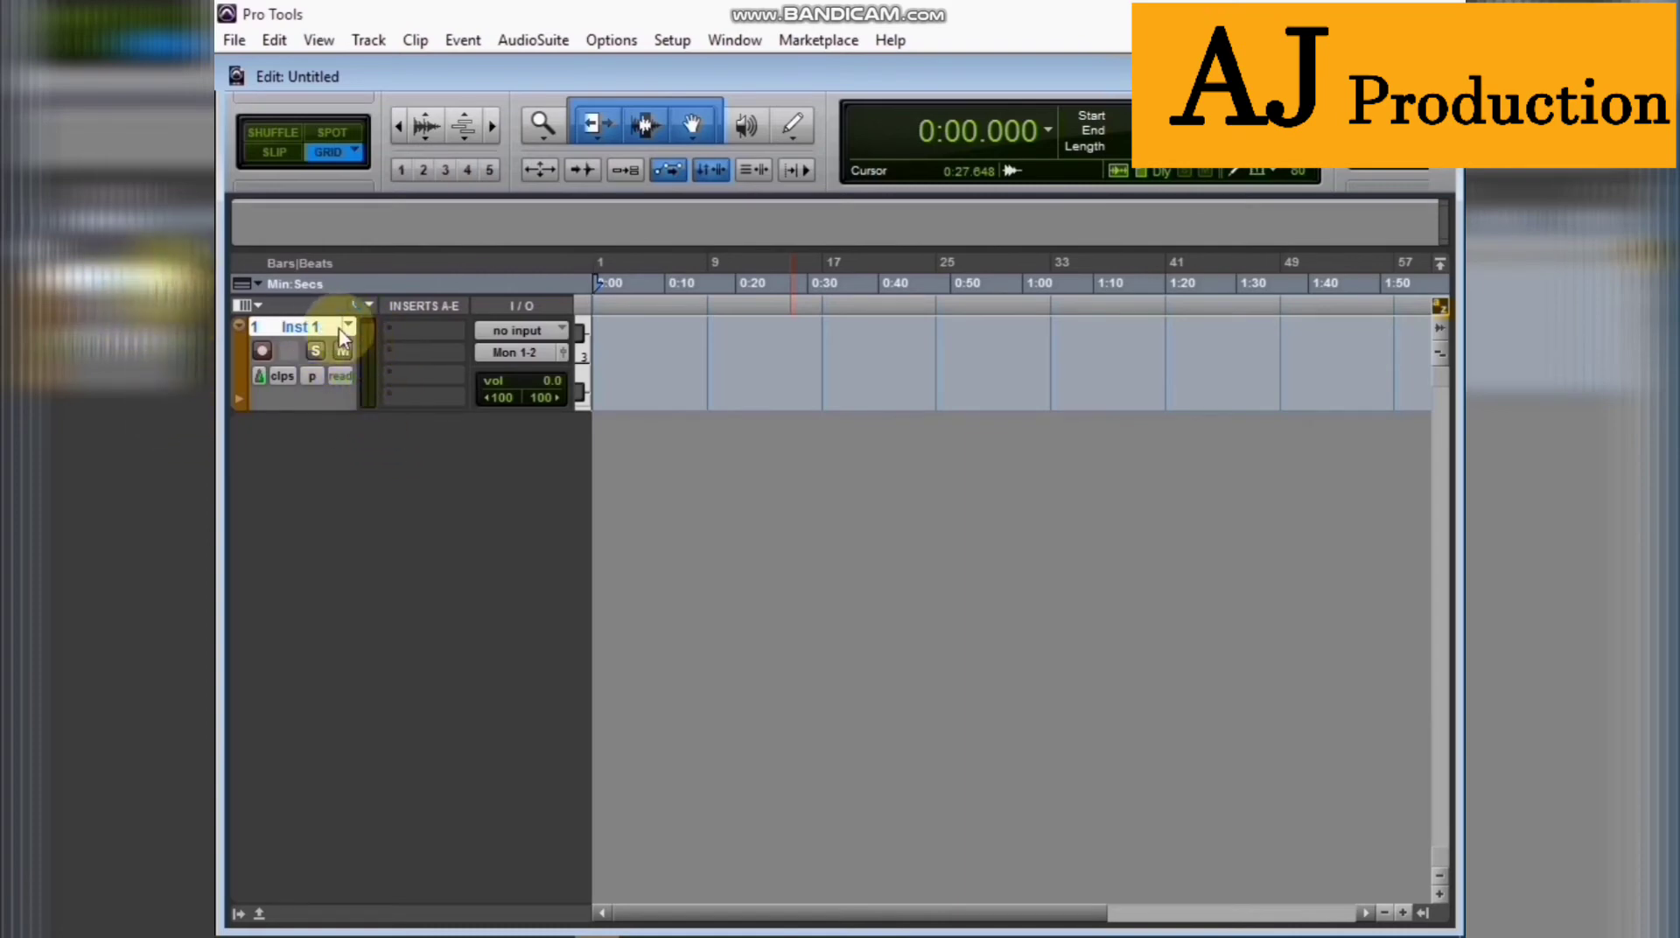
# - Insert the stereo Mini Grand instrument plug-in in the first insert slot of the Inst 1 track
pyautogui.click(418, 332)
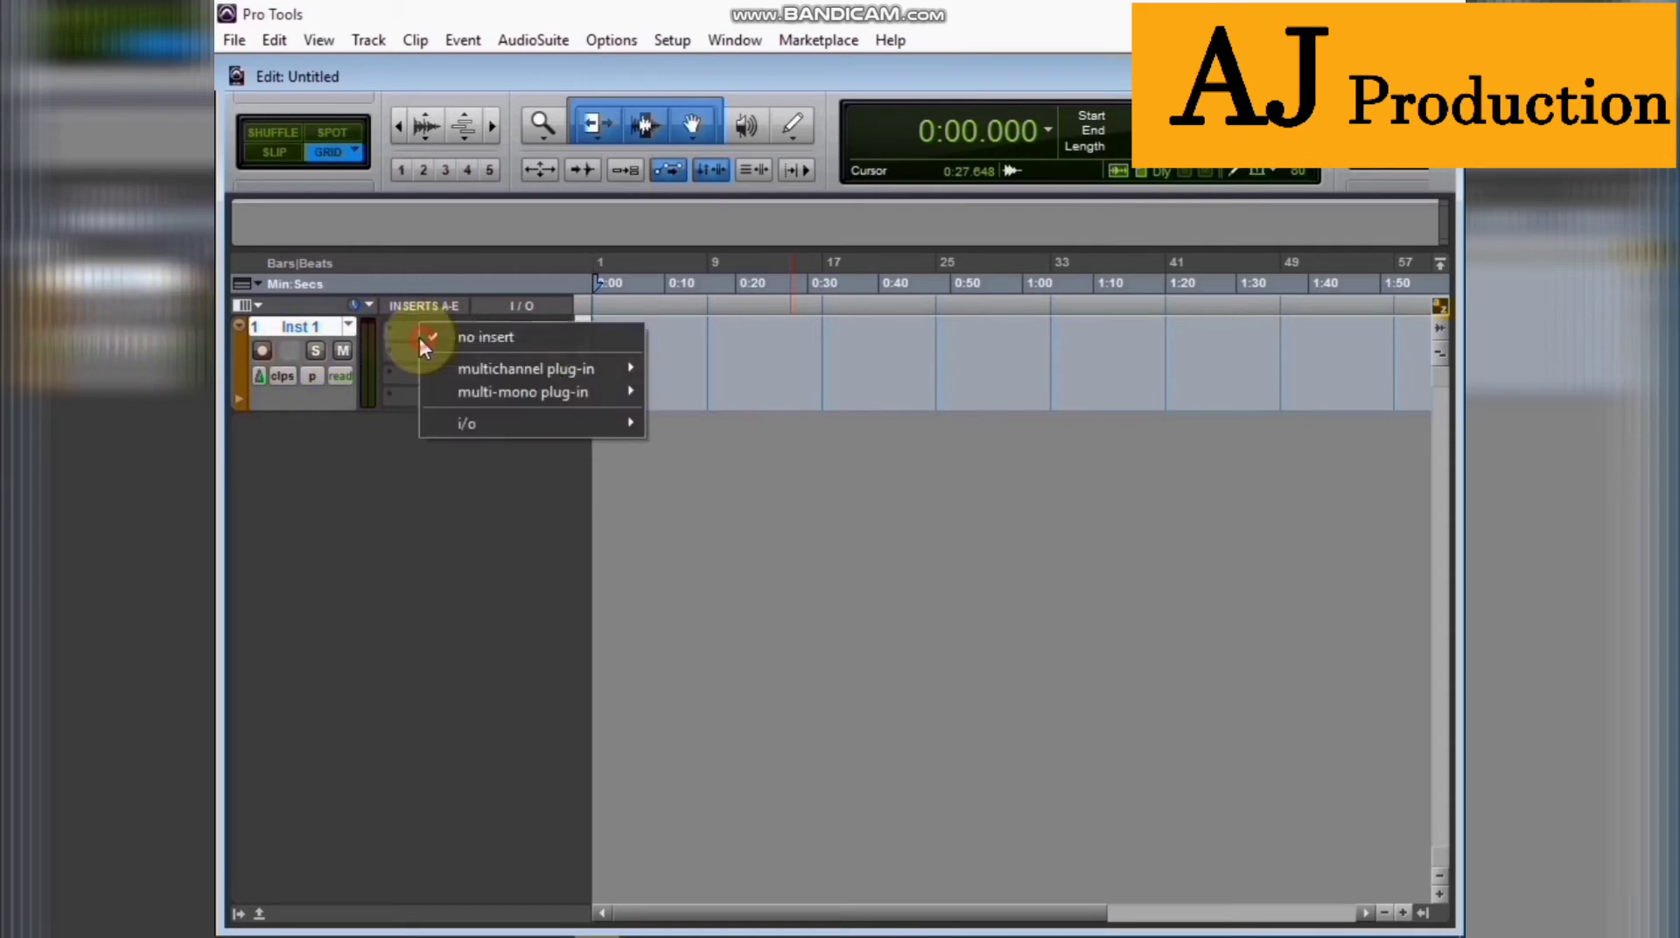
pyautogui.moveTo(455, 366)
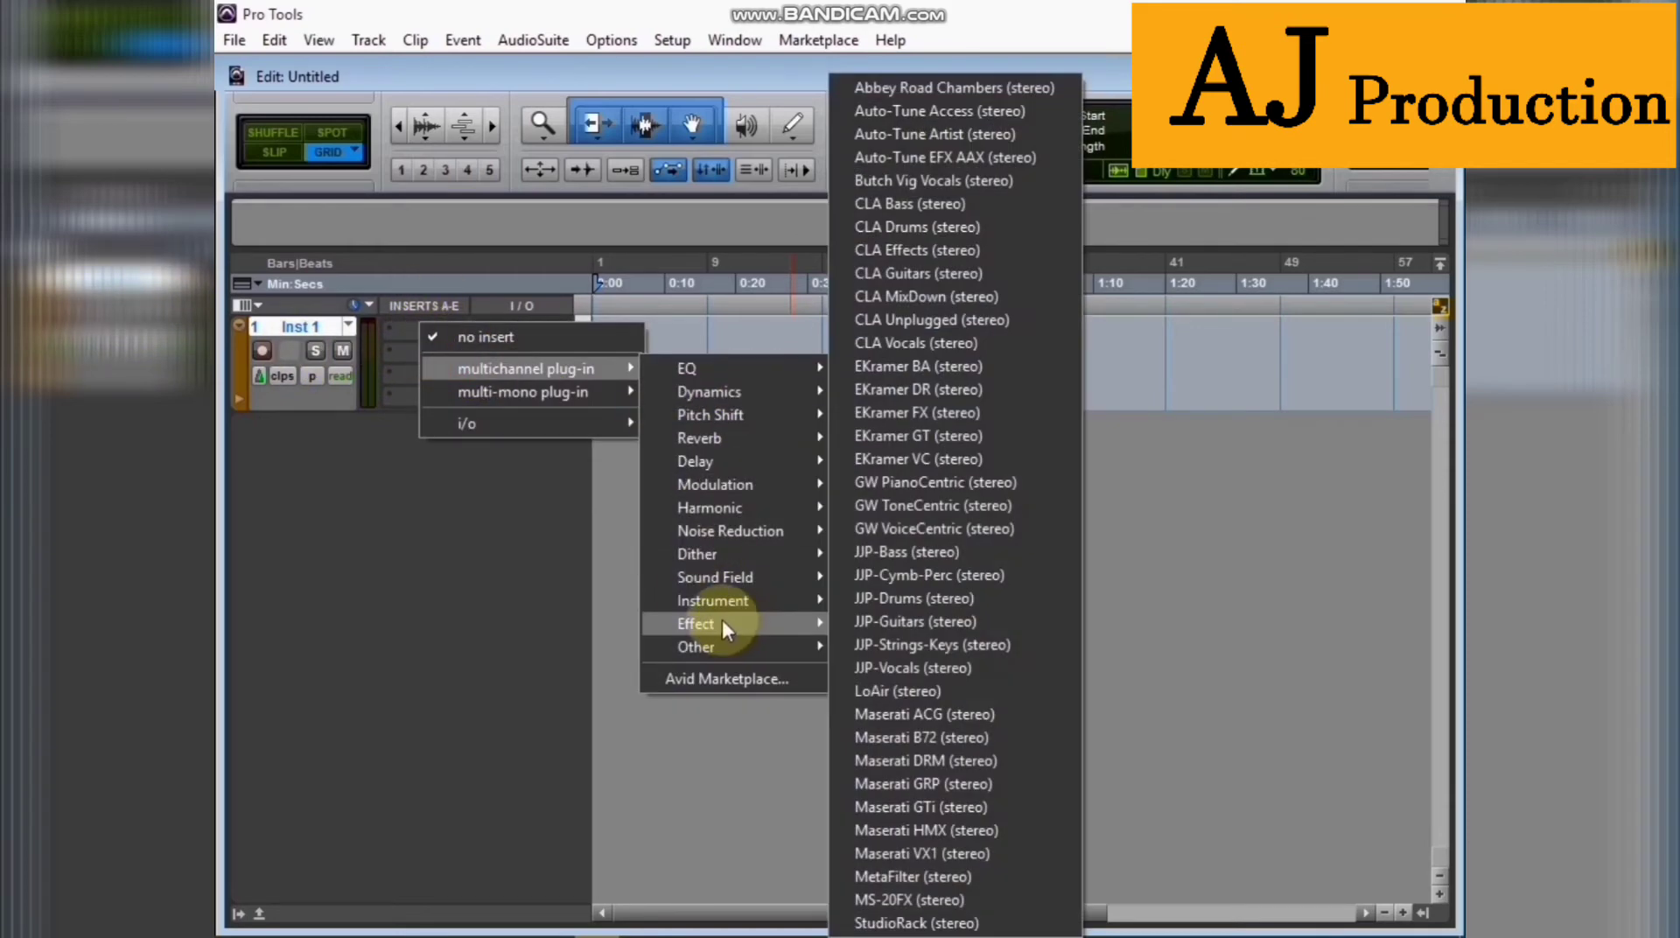
pyautogui.moveTo(731, 608)
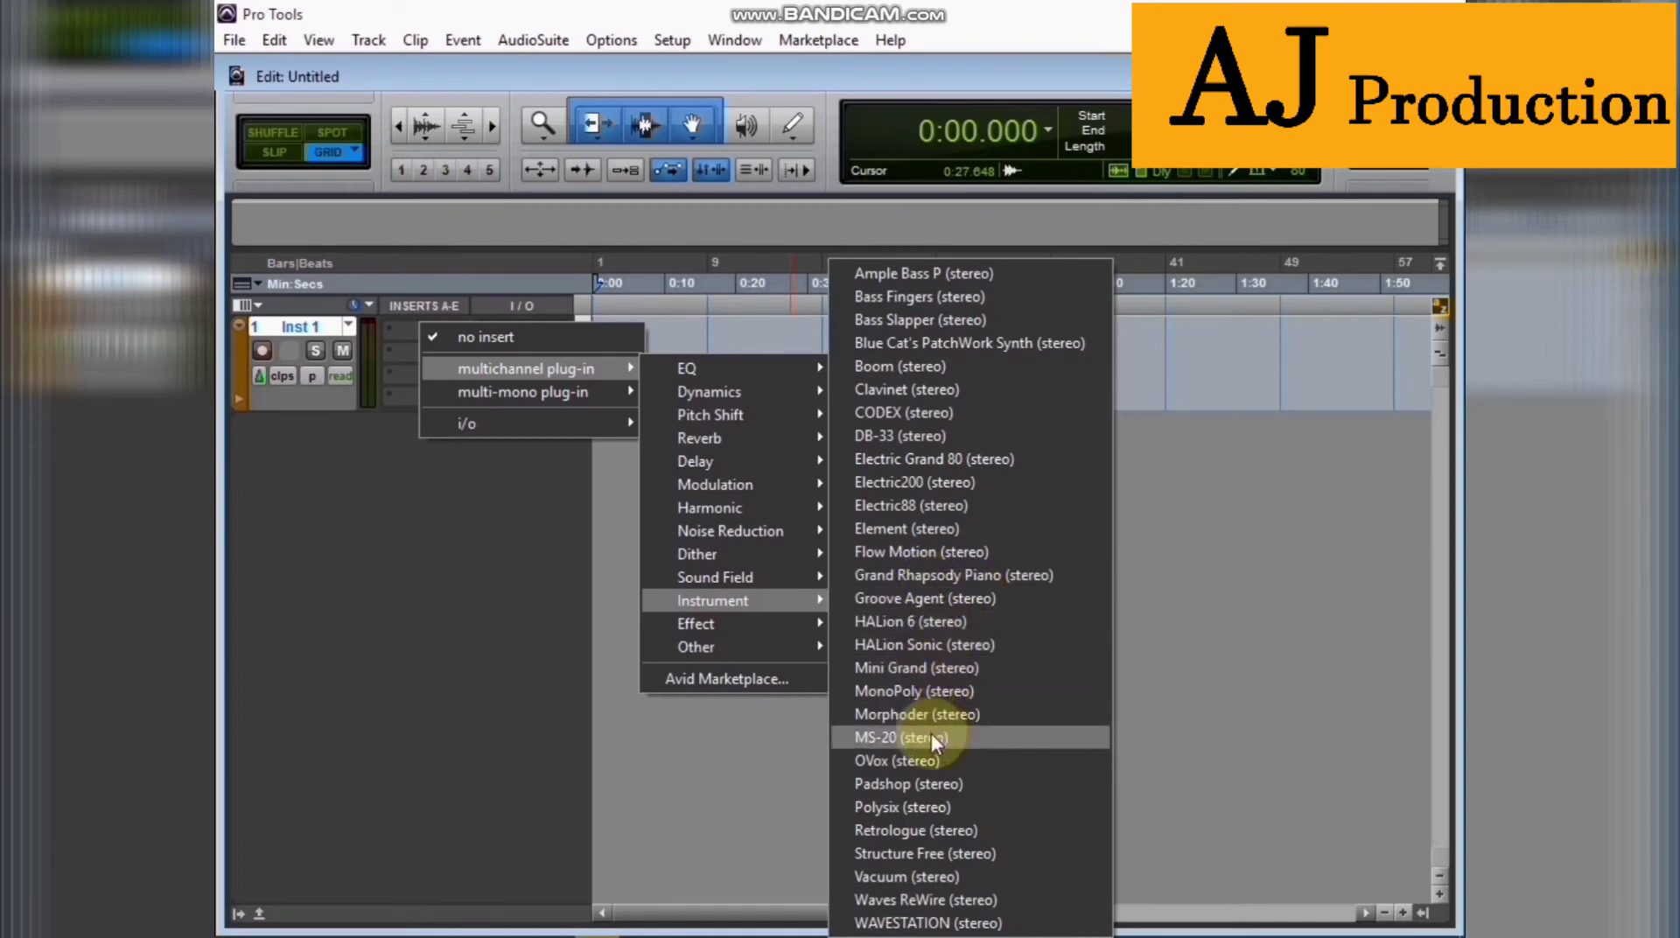
pyautogui.click(937, 669)
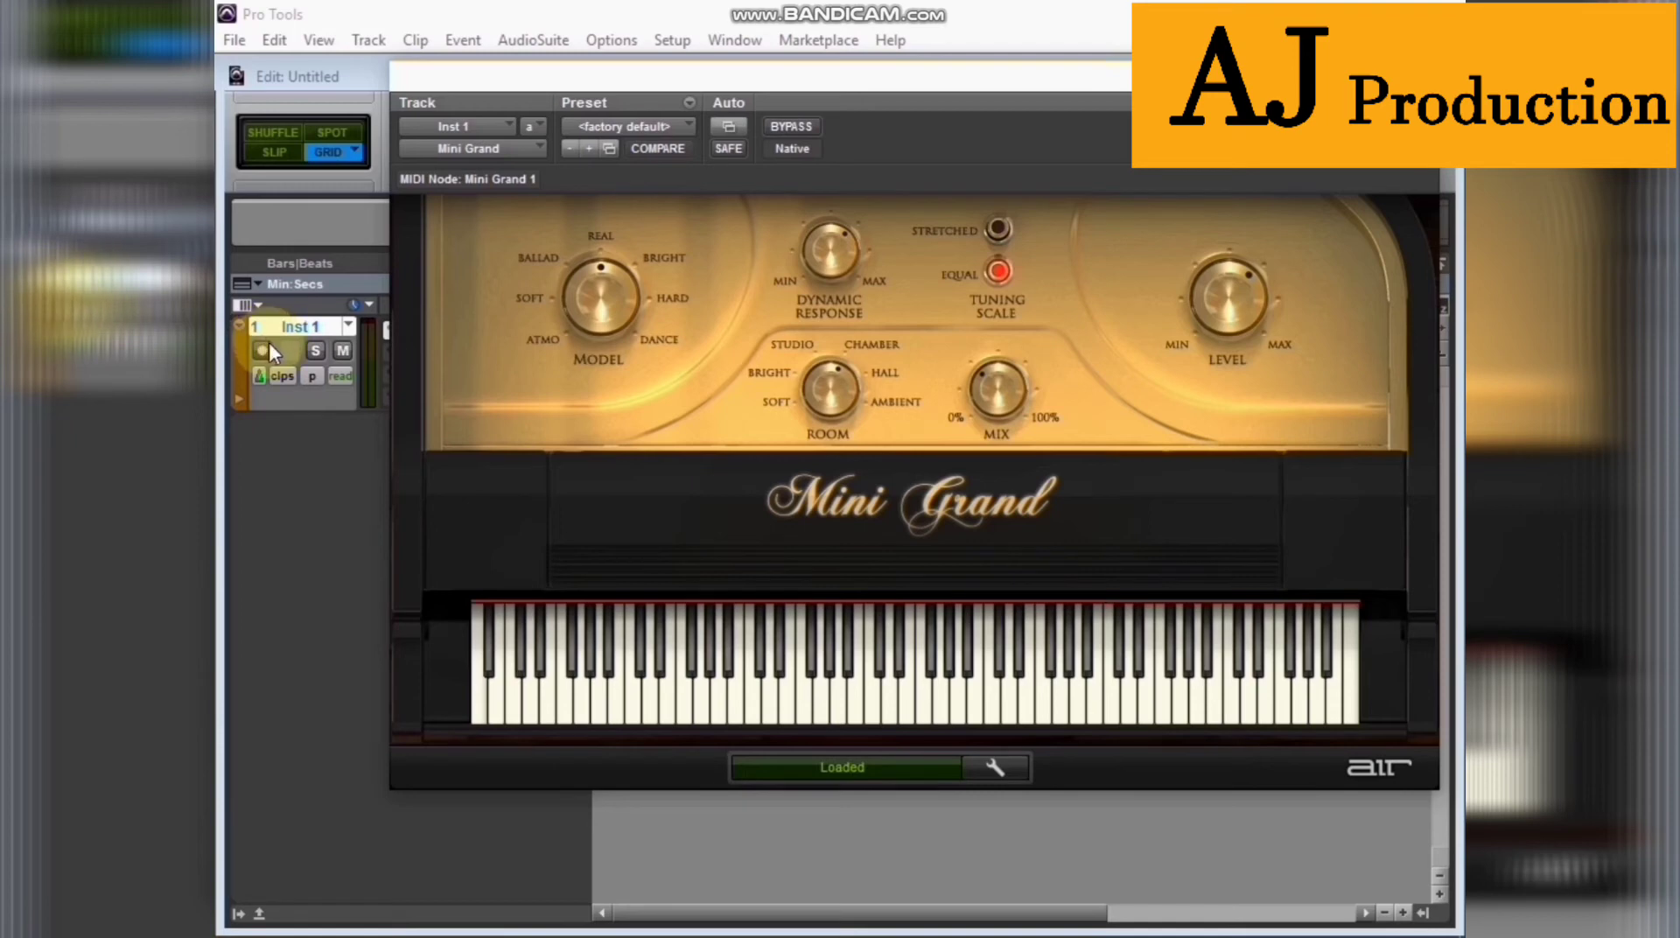
# - Record-arm Inst 1 and record a piano MIDI clip about 17 seconds long from the session start
pyautogui.click(268, 345)
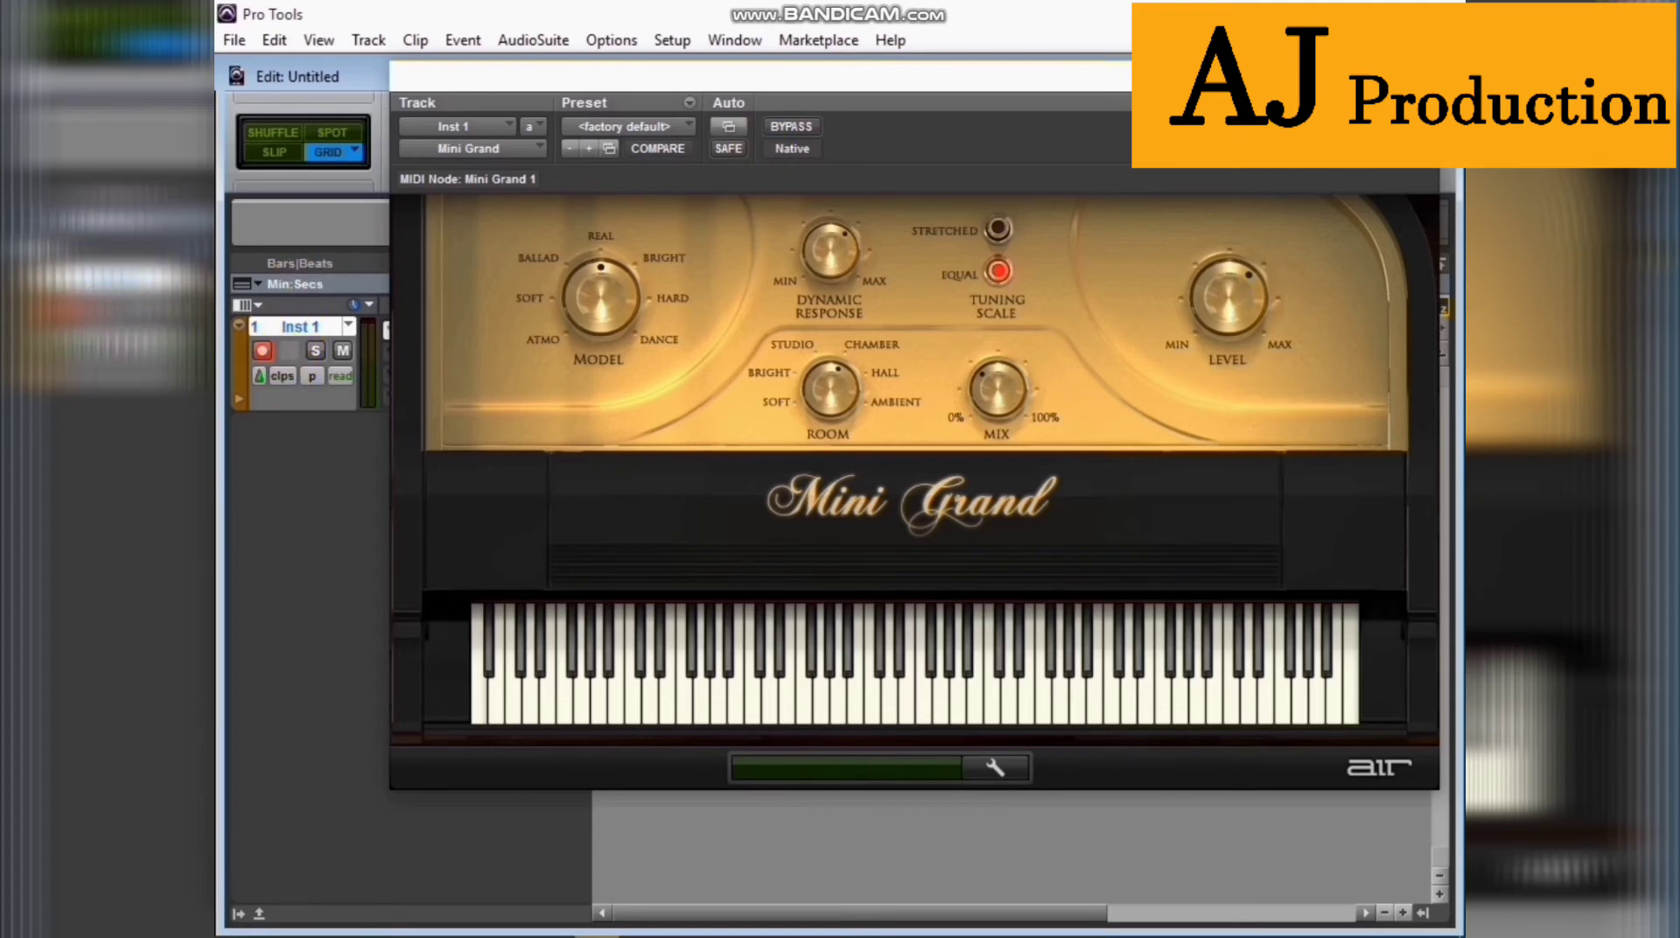
pyautogui.moveTo(752, 76); pyautogui.dragTo(646, 113)
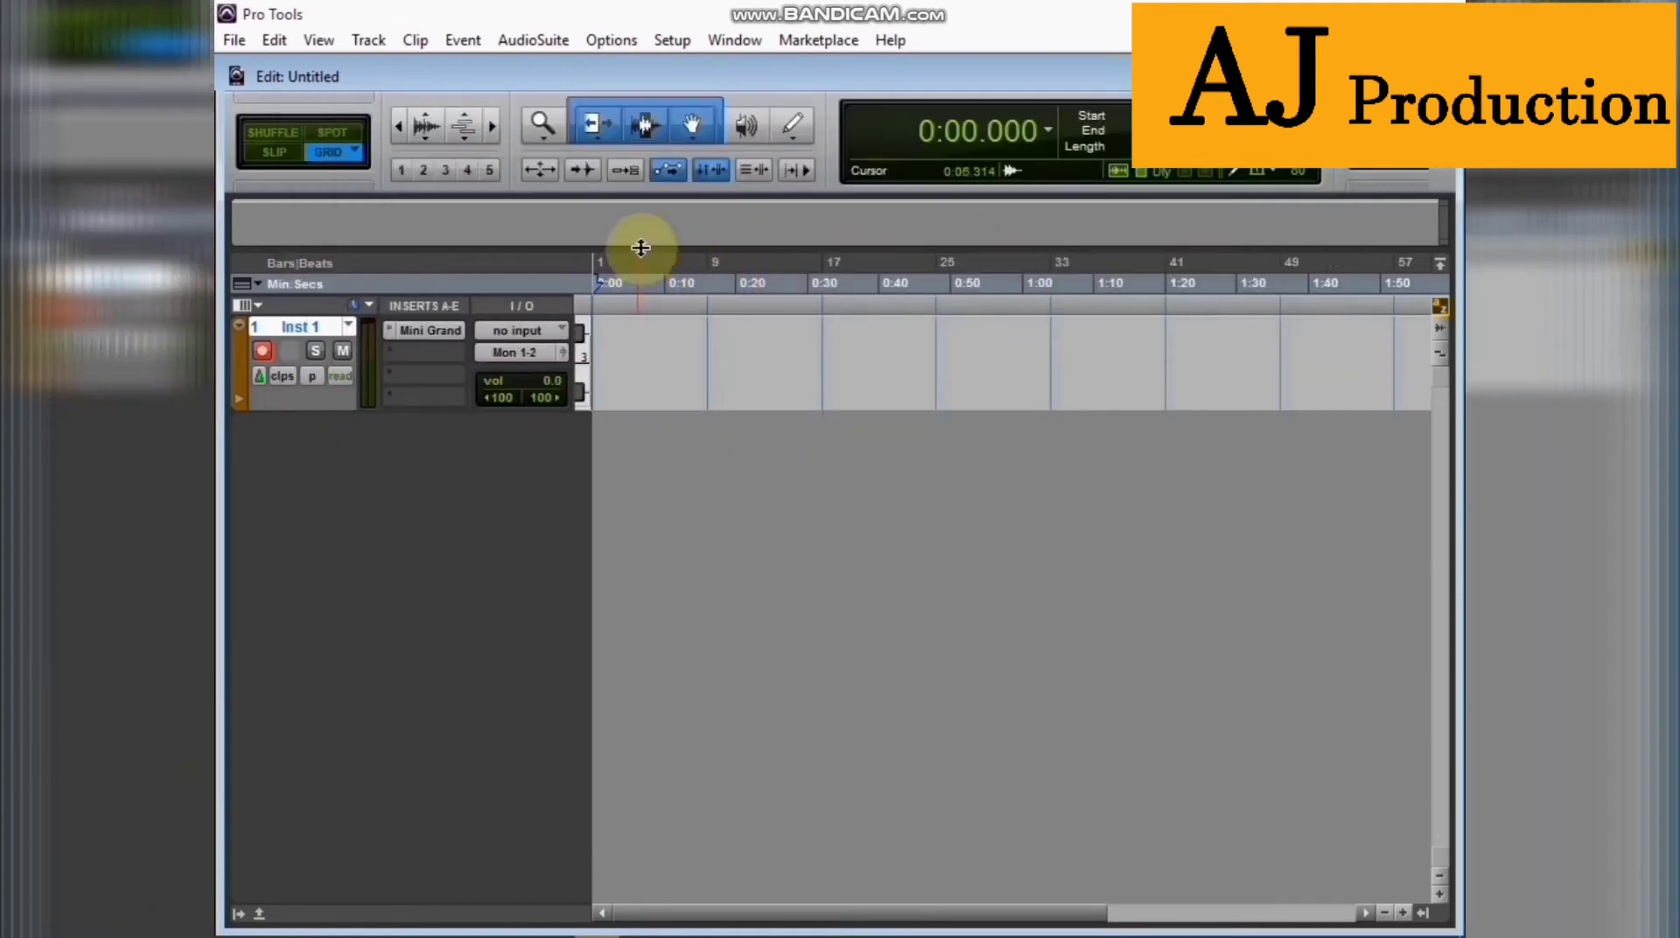
pyautogui.hotkey('ctrl', 'space')
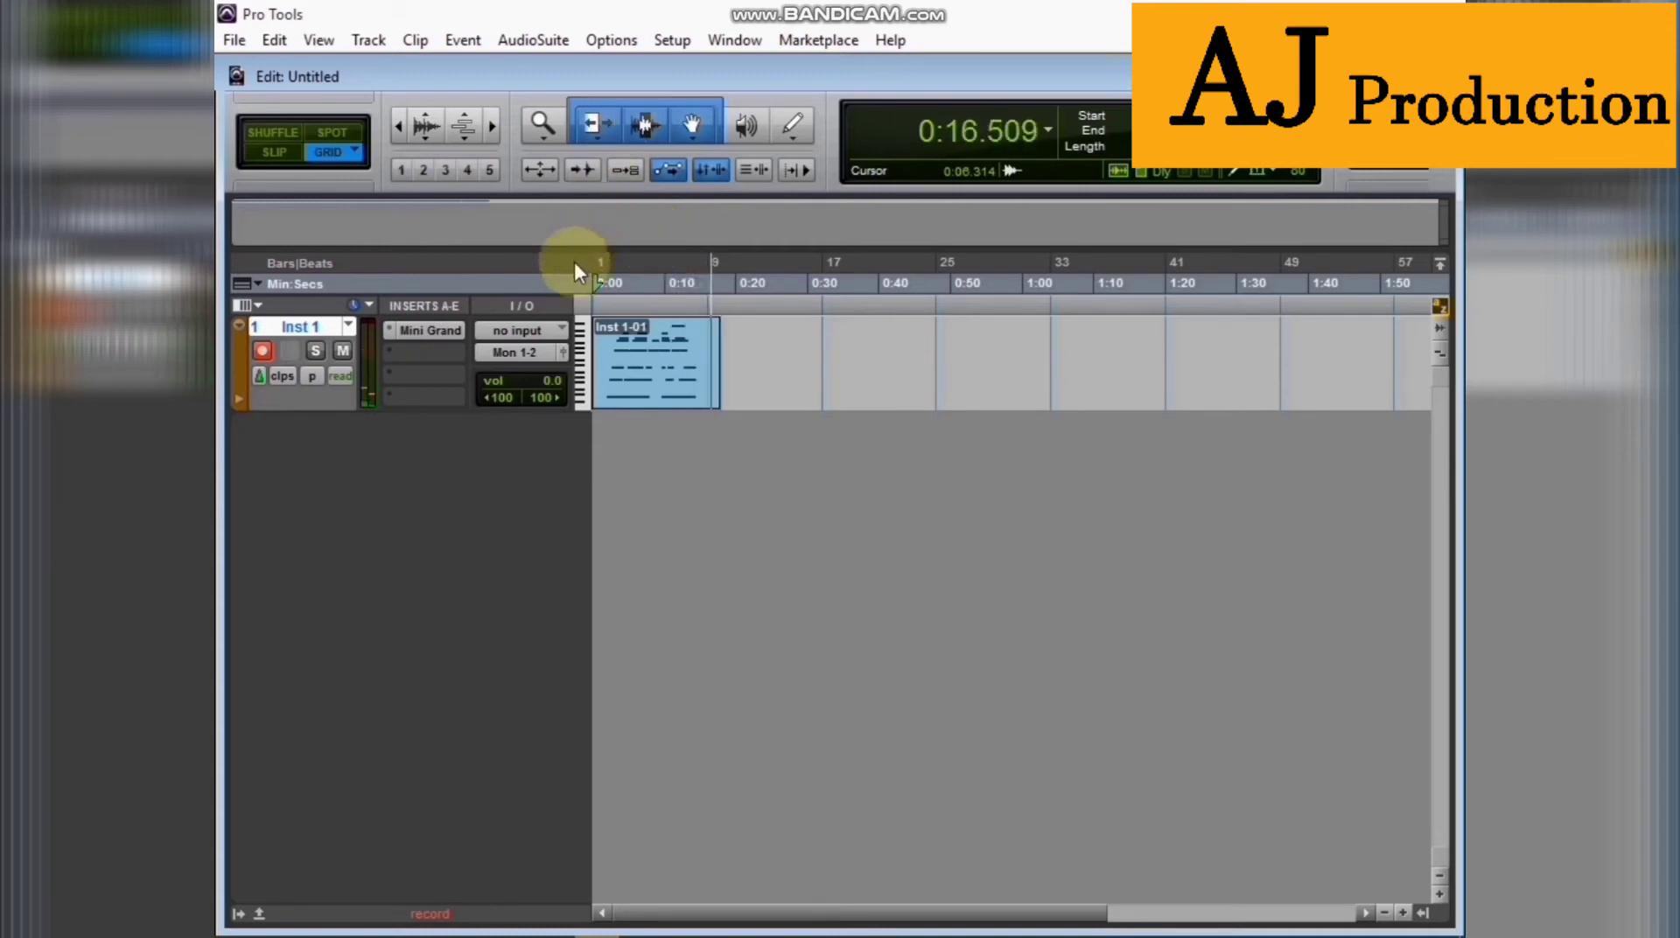
pyautogui.press('space')
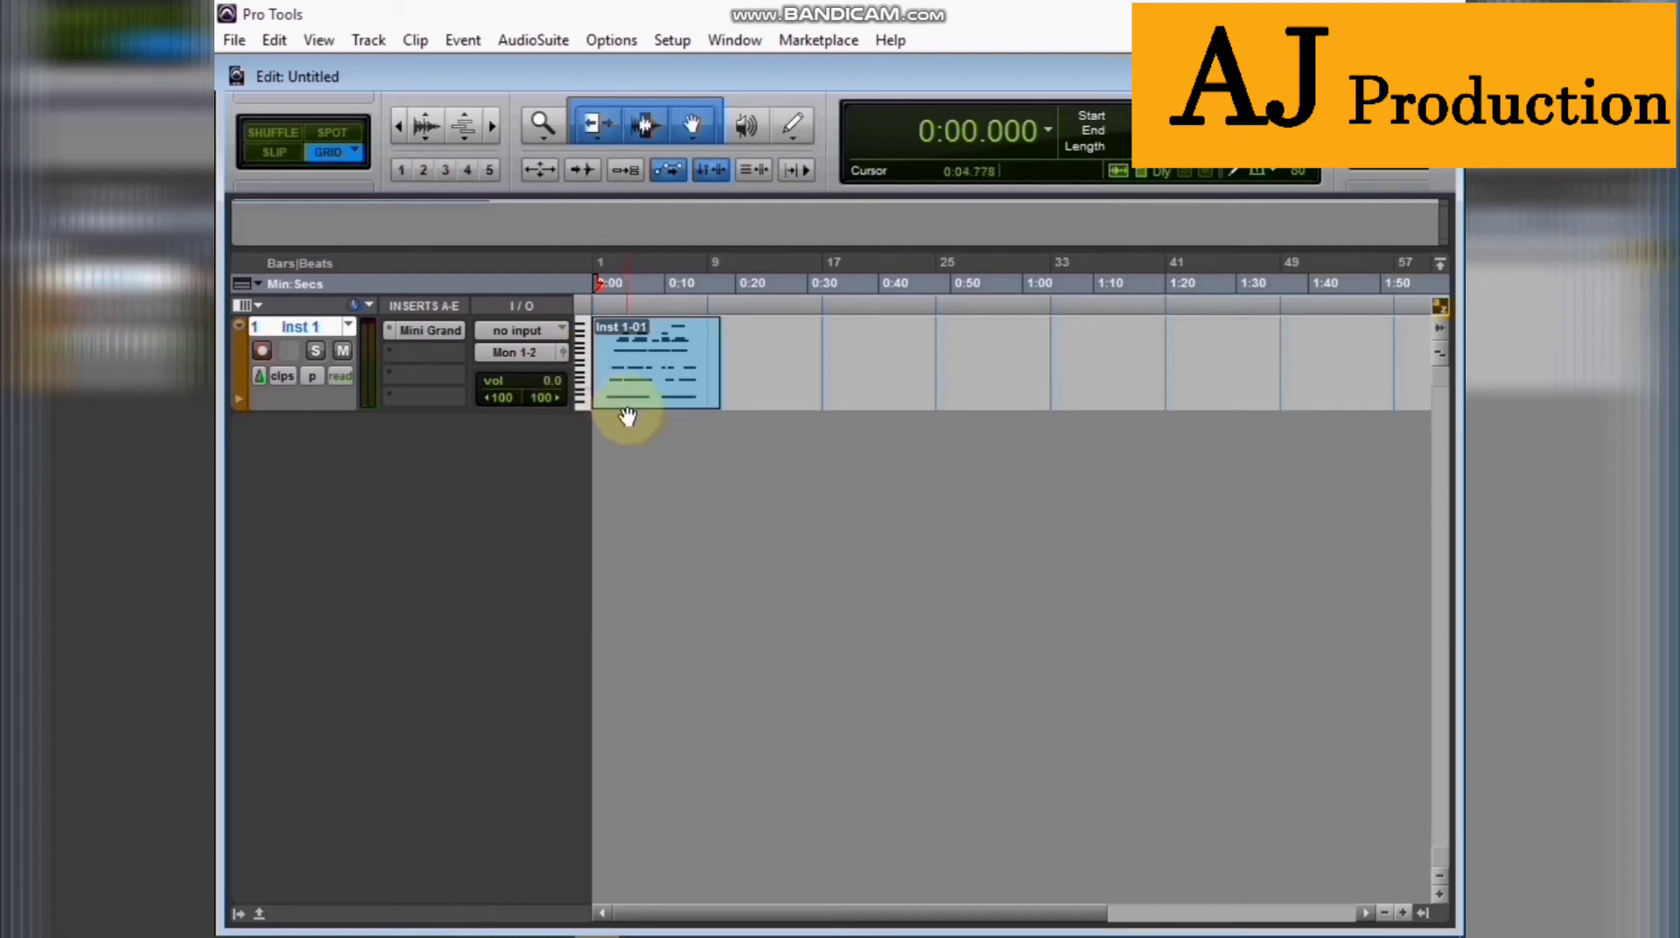
# - Open the recorded Inst 1-01 clip in the MIDI Editor
pyautogui.moveTo(1138, 917)
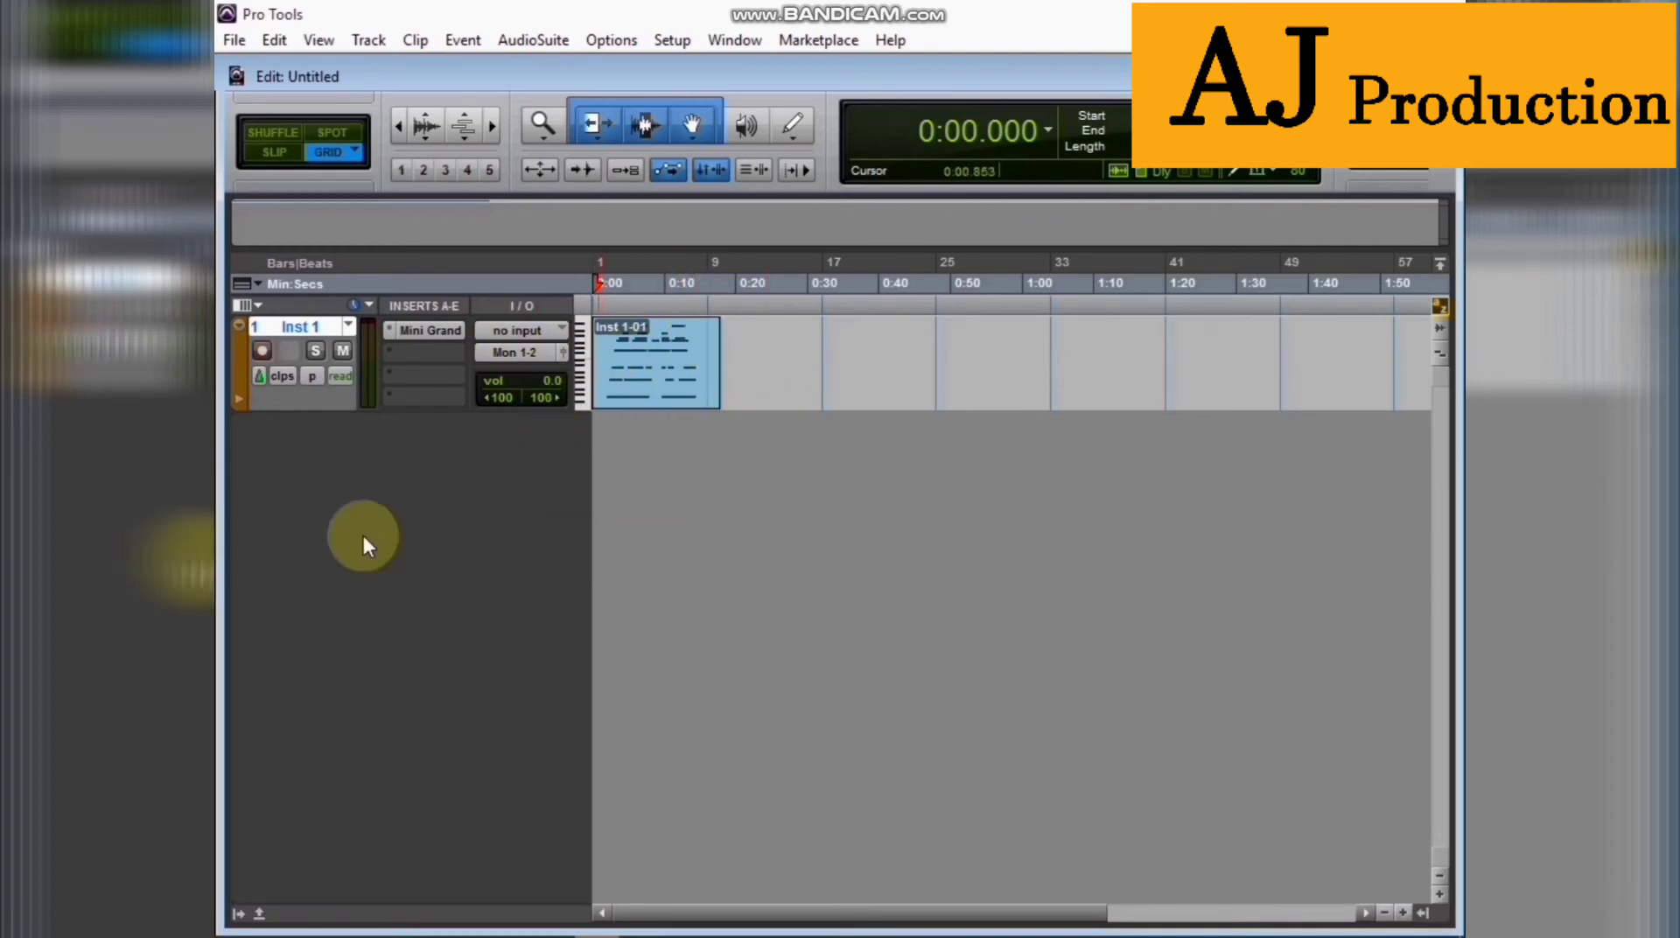
pyautogui.click(678, 389)
pyautogui.doubleClick(678, 389)
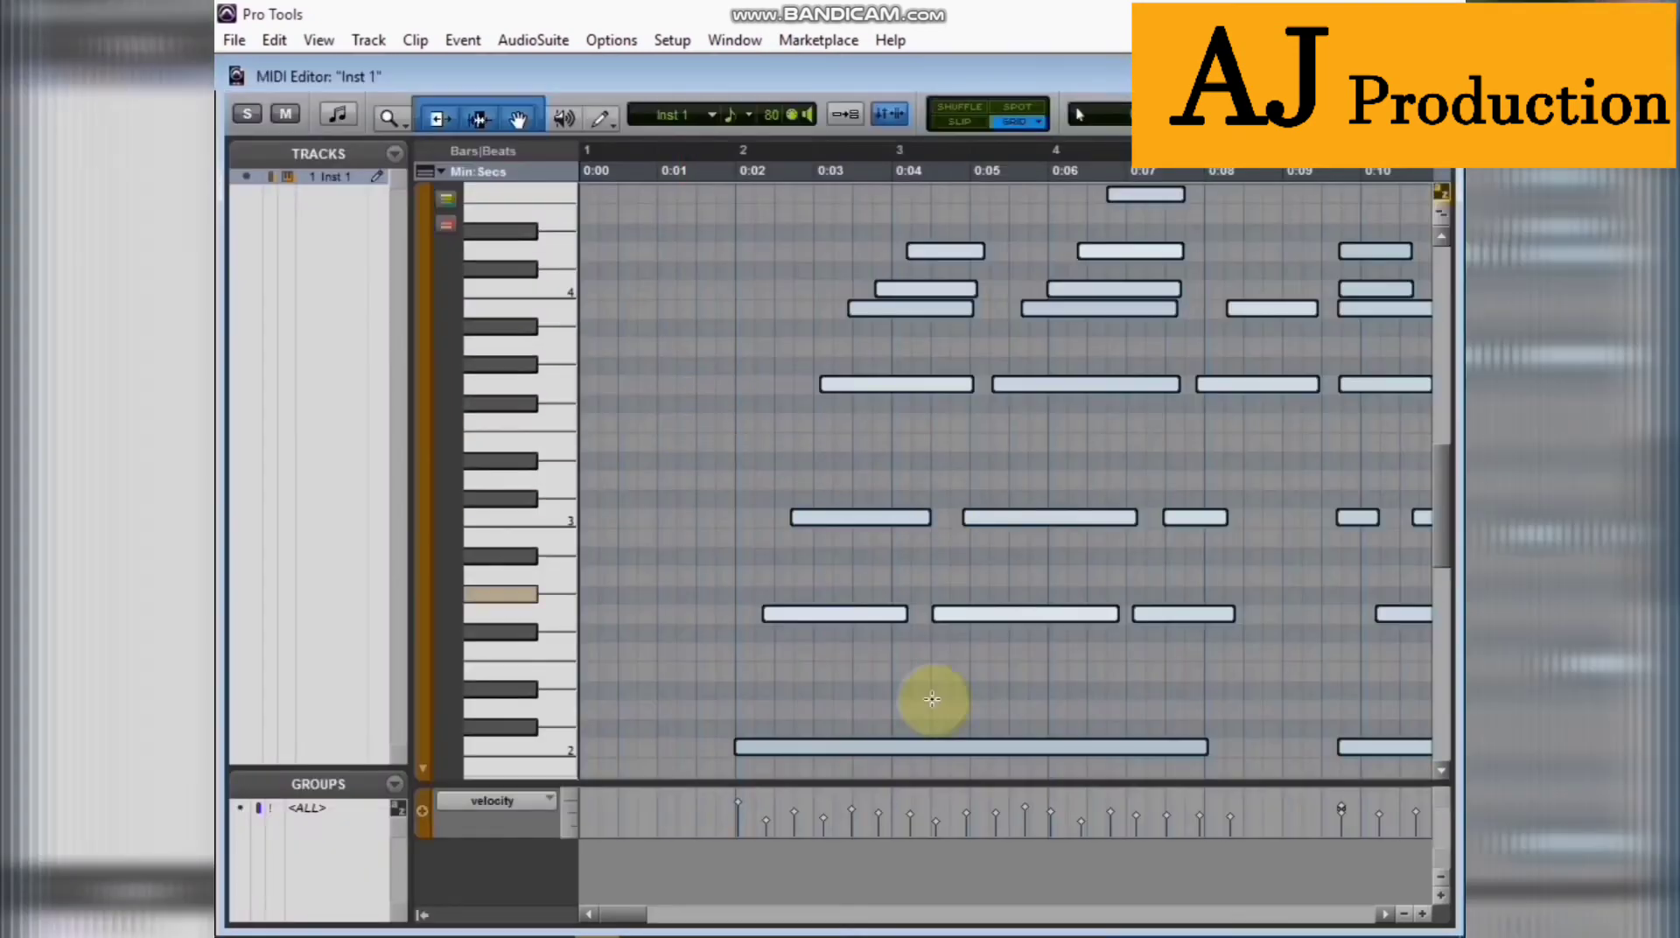
# - Trim the starts of the opening phrase's first seven notes to the nearest grid lines
pyautogui.click(739, 752)
pyautogui.click(739, 753)
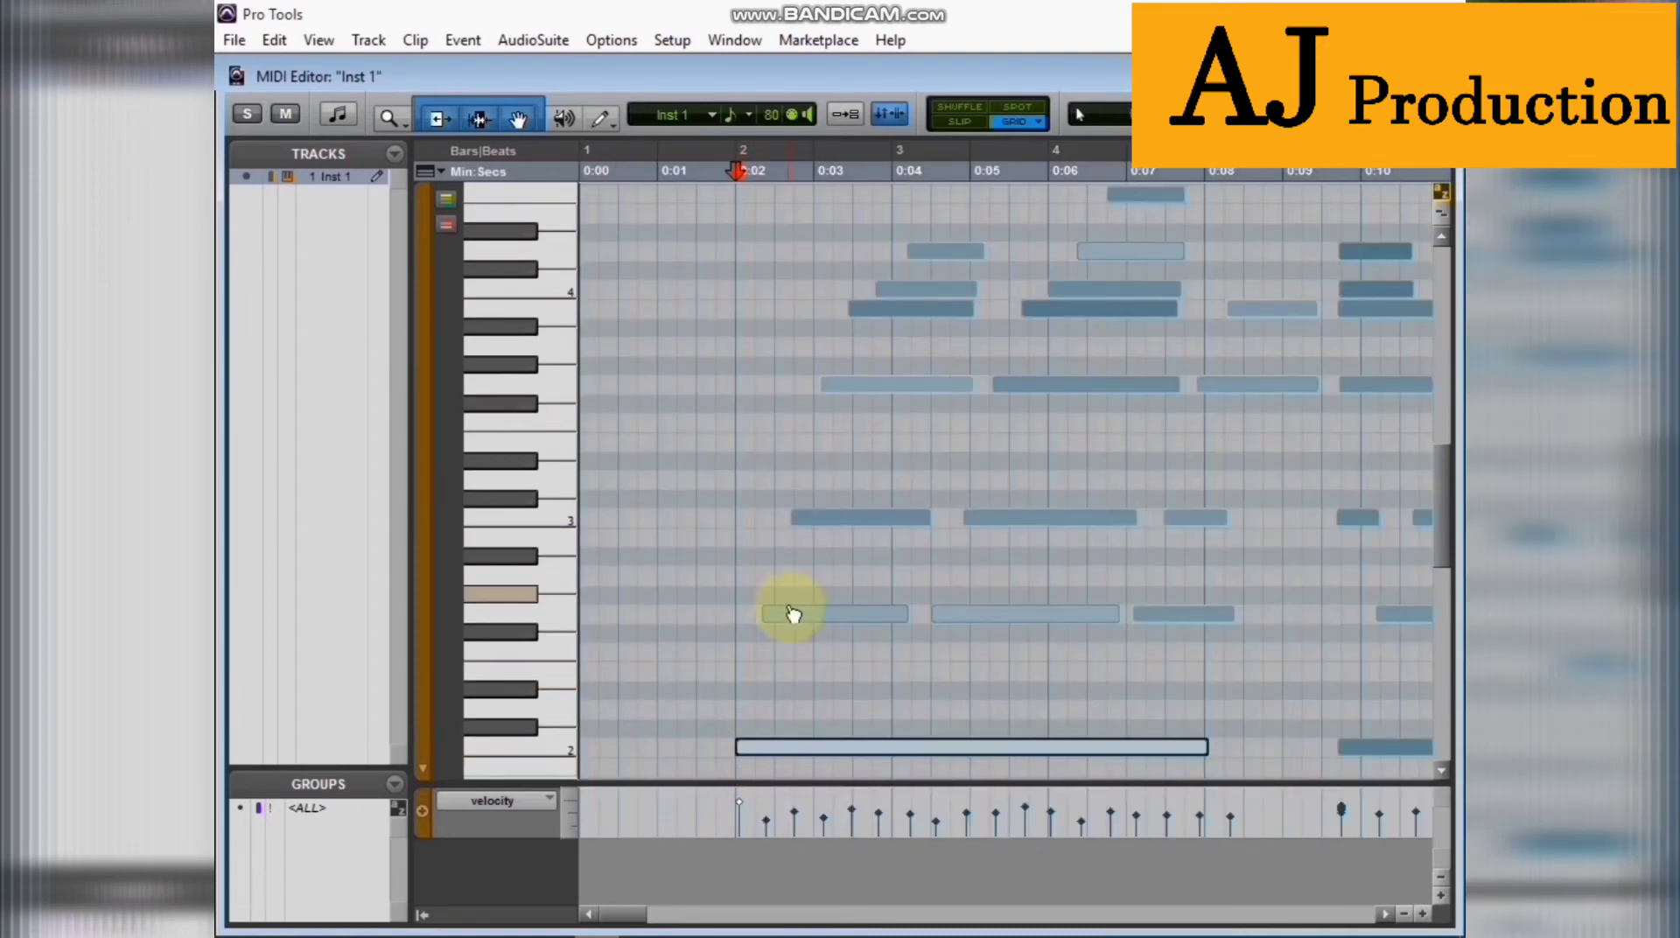
pyautogui.moveTo(762, 612); pyautogui.dragTo(775, 613)
pyautogui.click(796, 517)
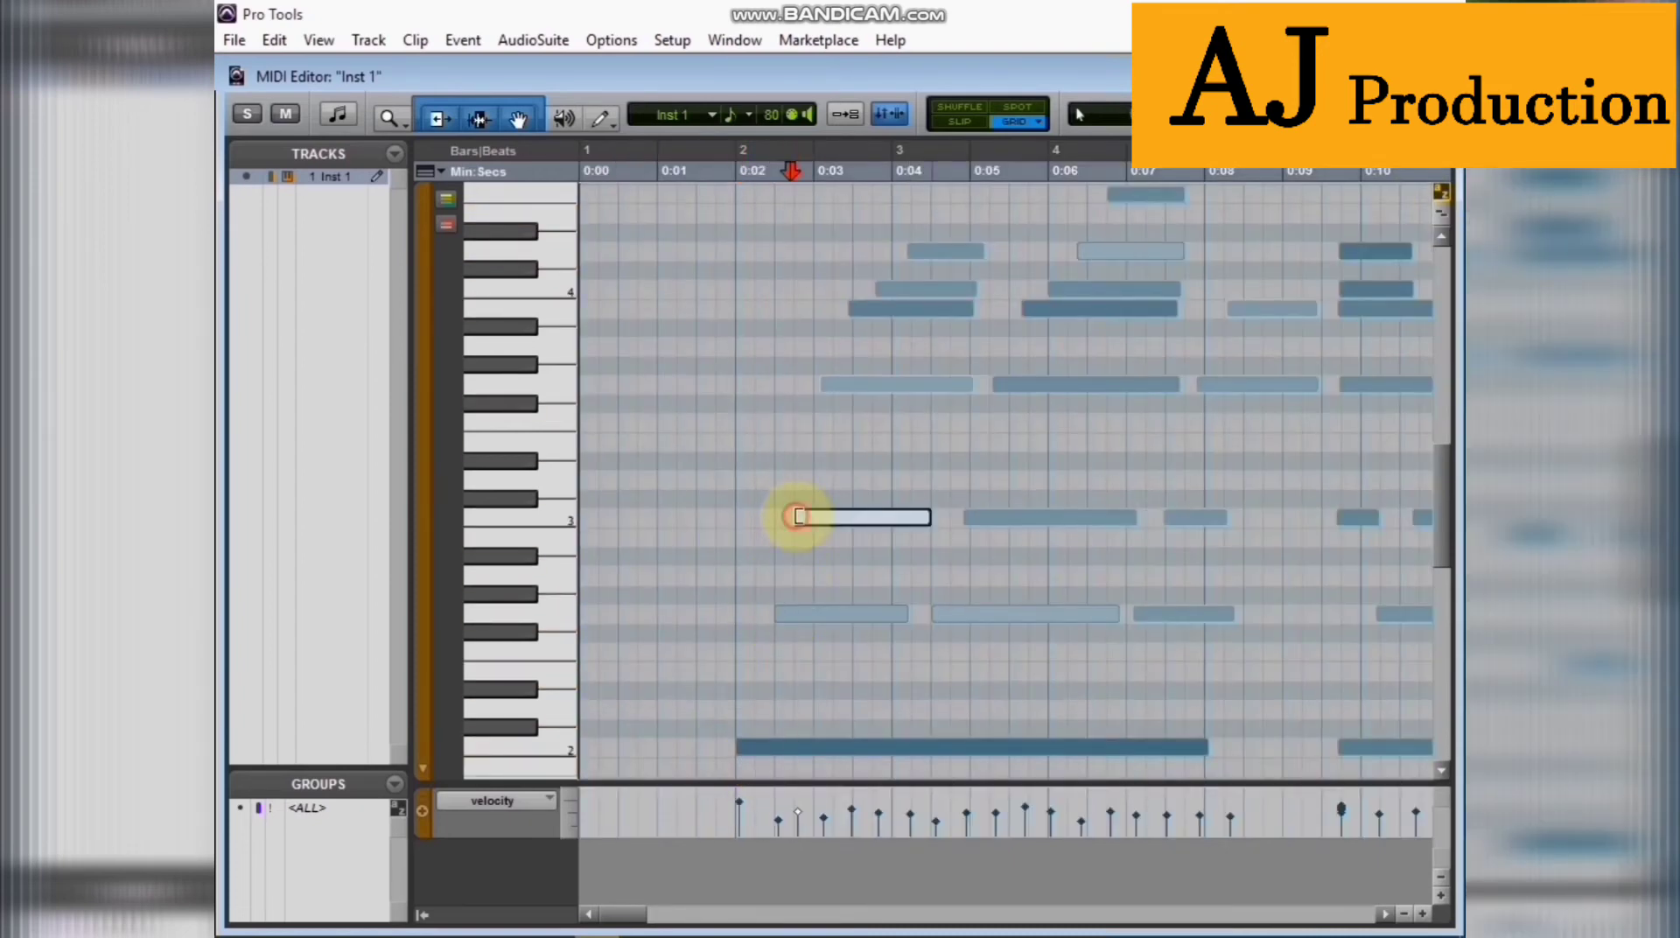
pyautogui.moveTo(831, 390); pyautogui.dragTo(817, 382)
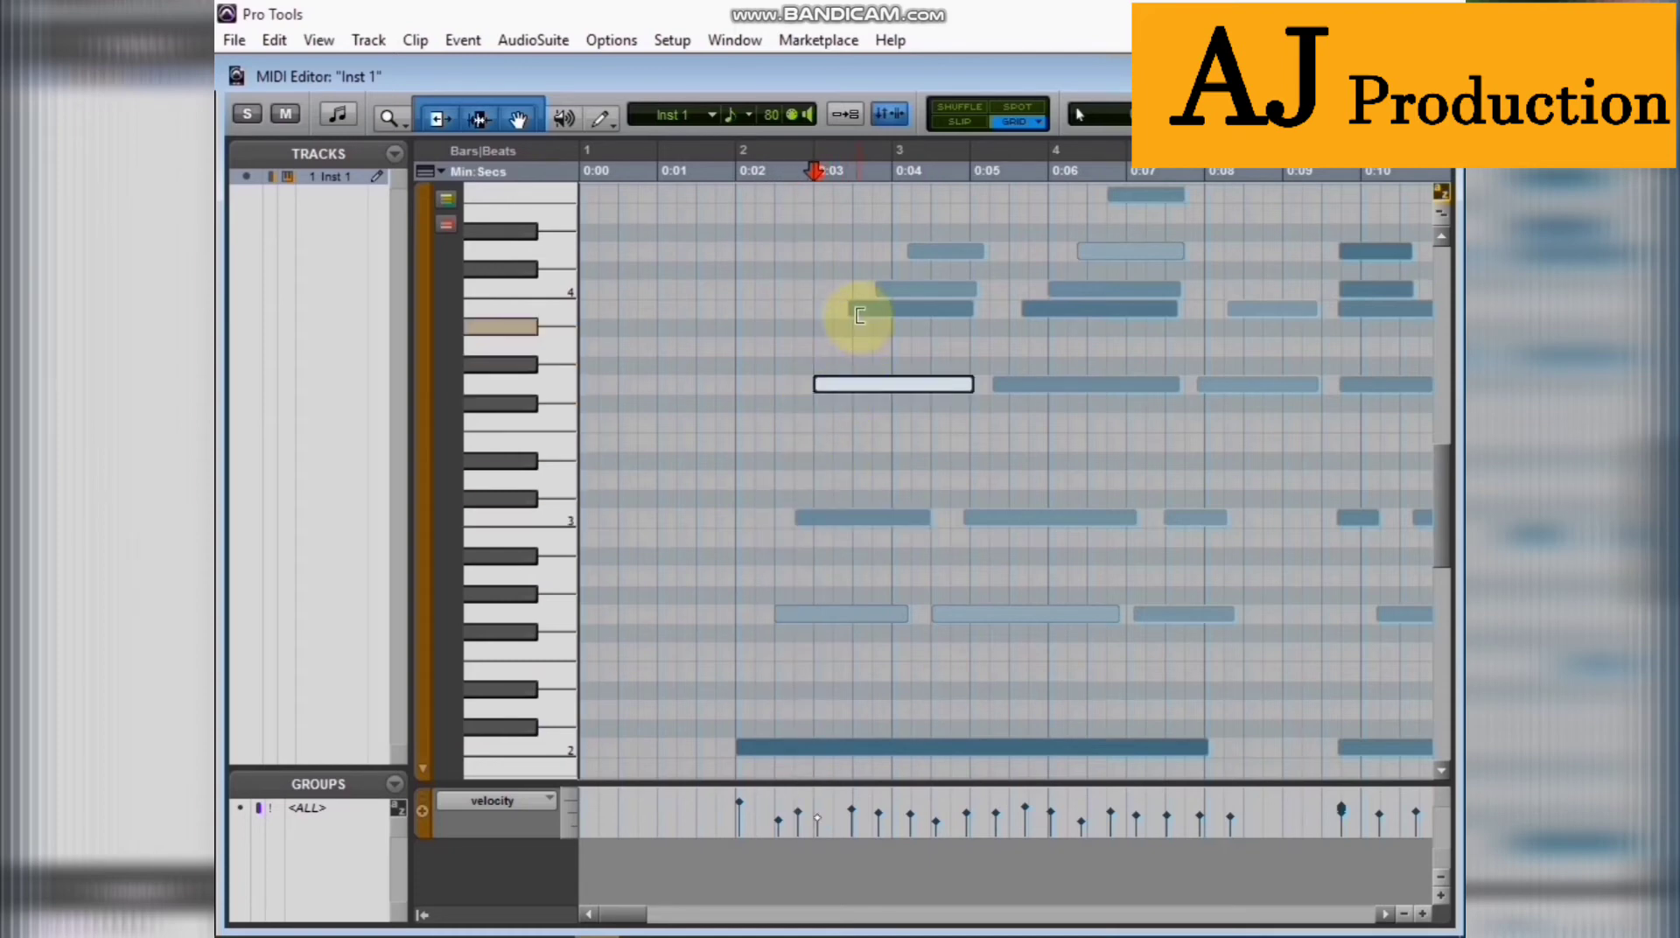
pyautogui.moveTo(863, 310); pyautogui.dragTo(869, 308)
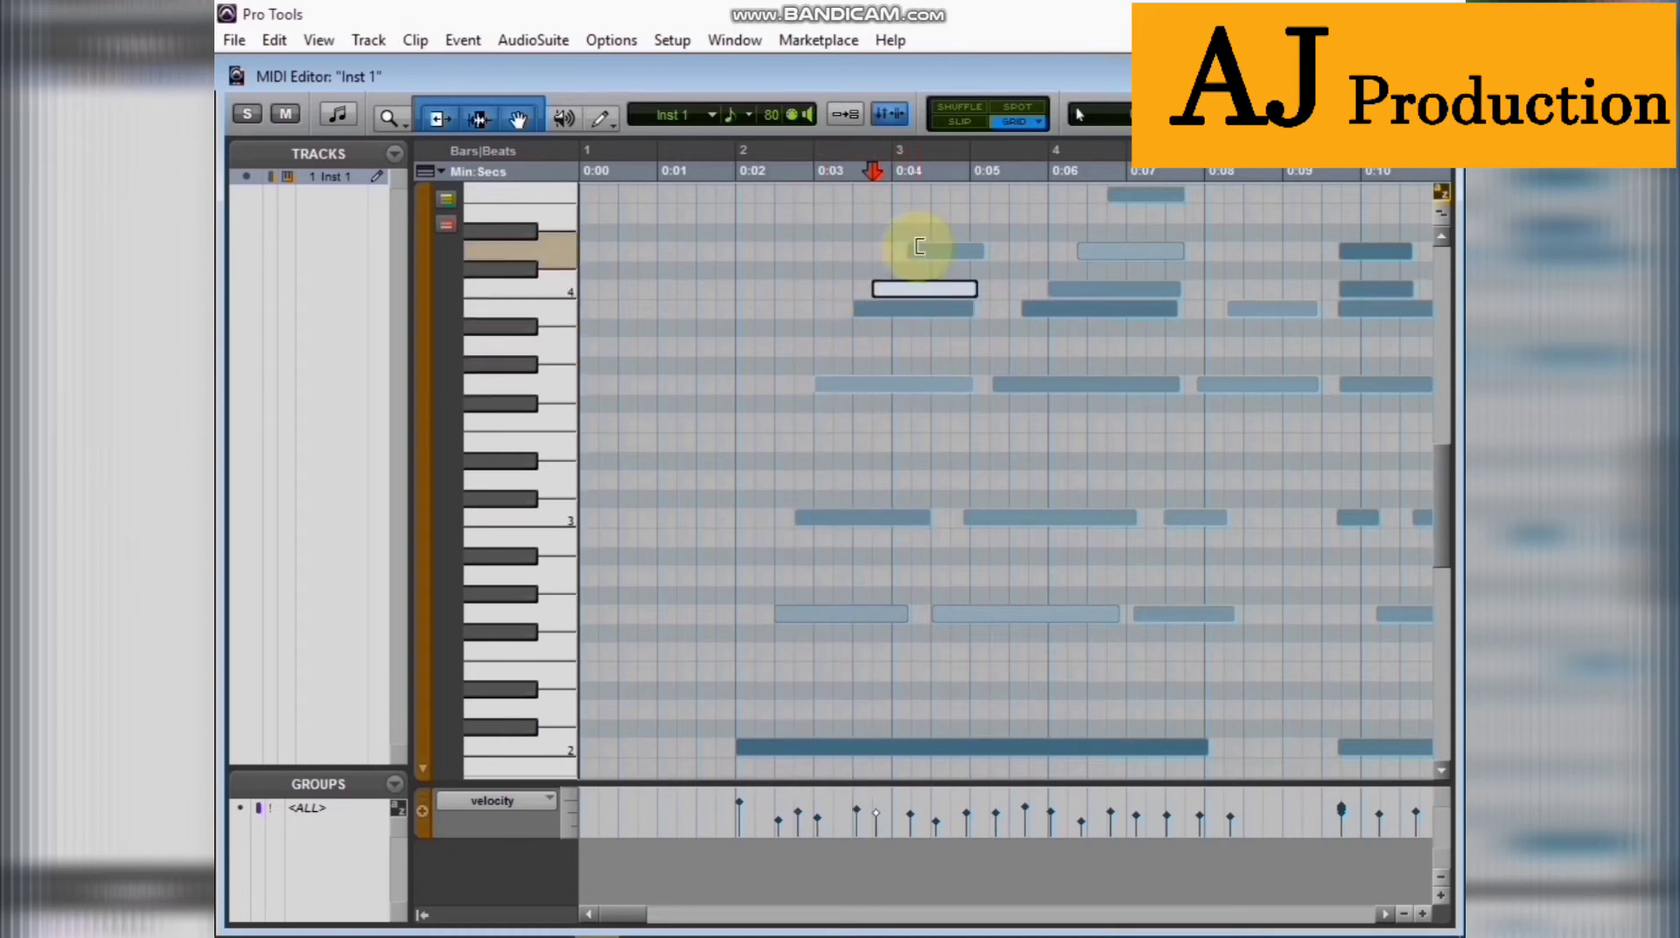
pyautogui.moveTo(909, 251); pyautogui.dragTo(892, 252)
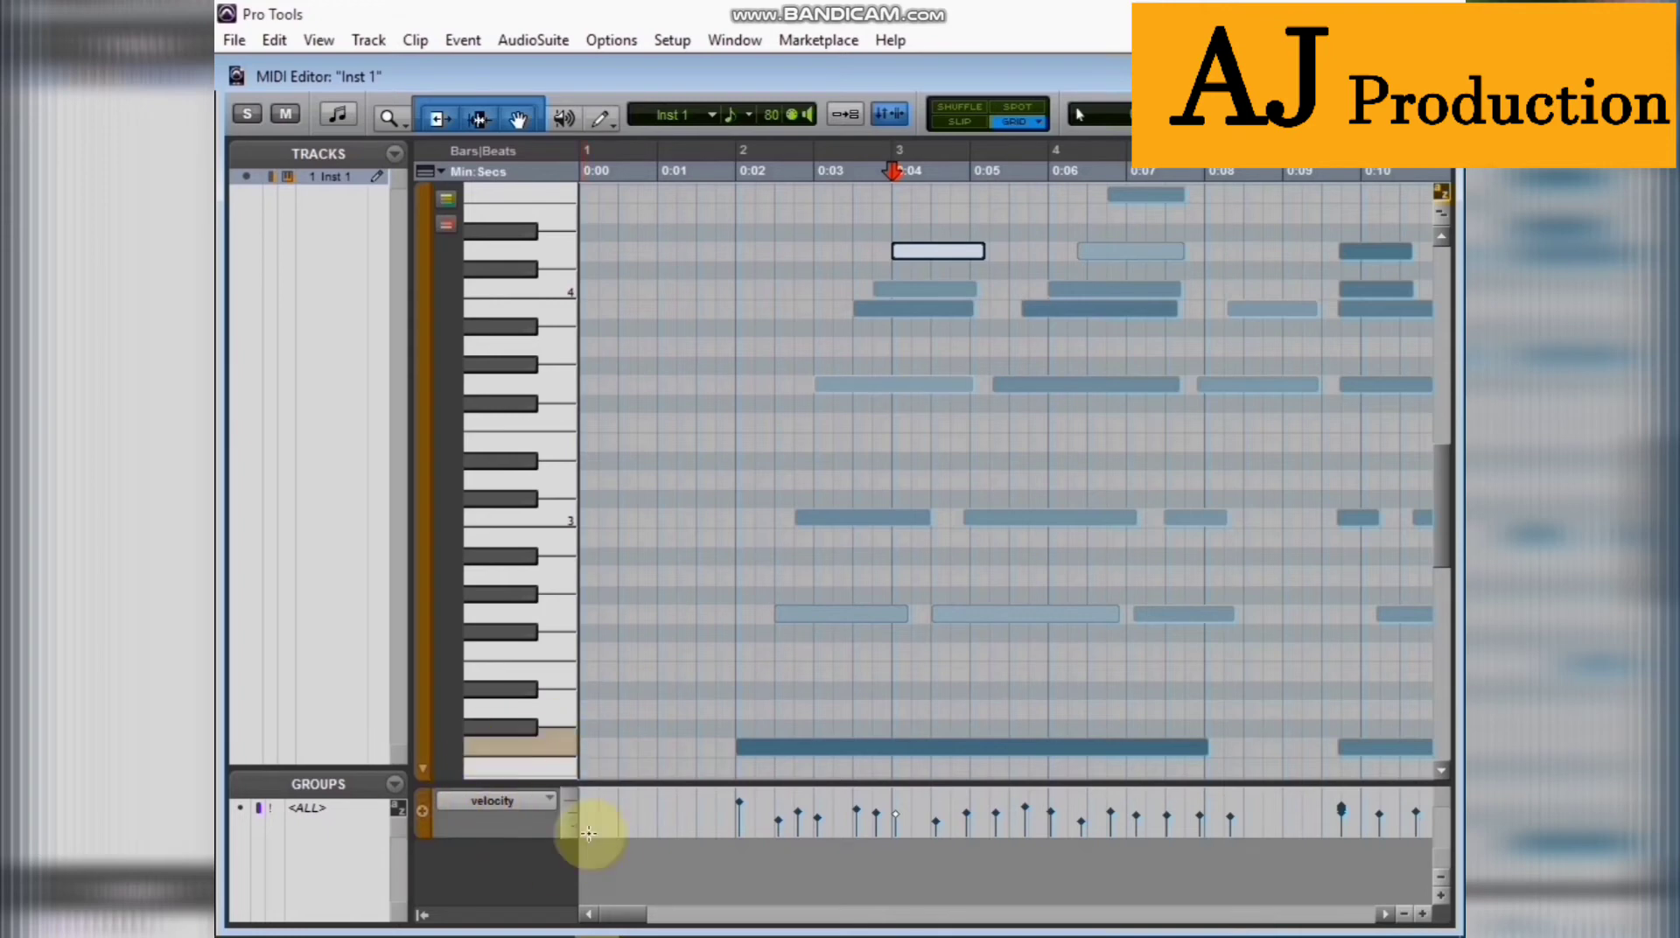
# - Show MIDI volume instead of velocity in the single automation lane below the notes
pyautogui.click(424, 813)
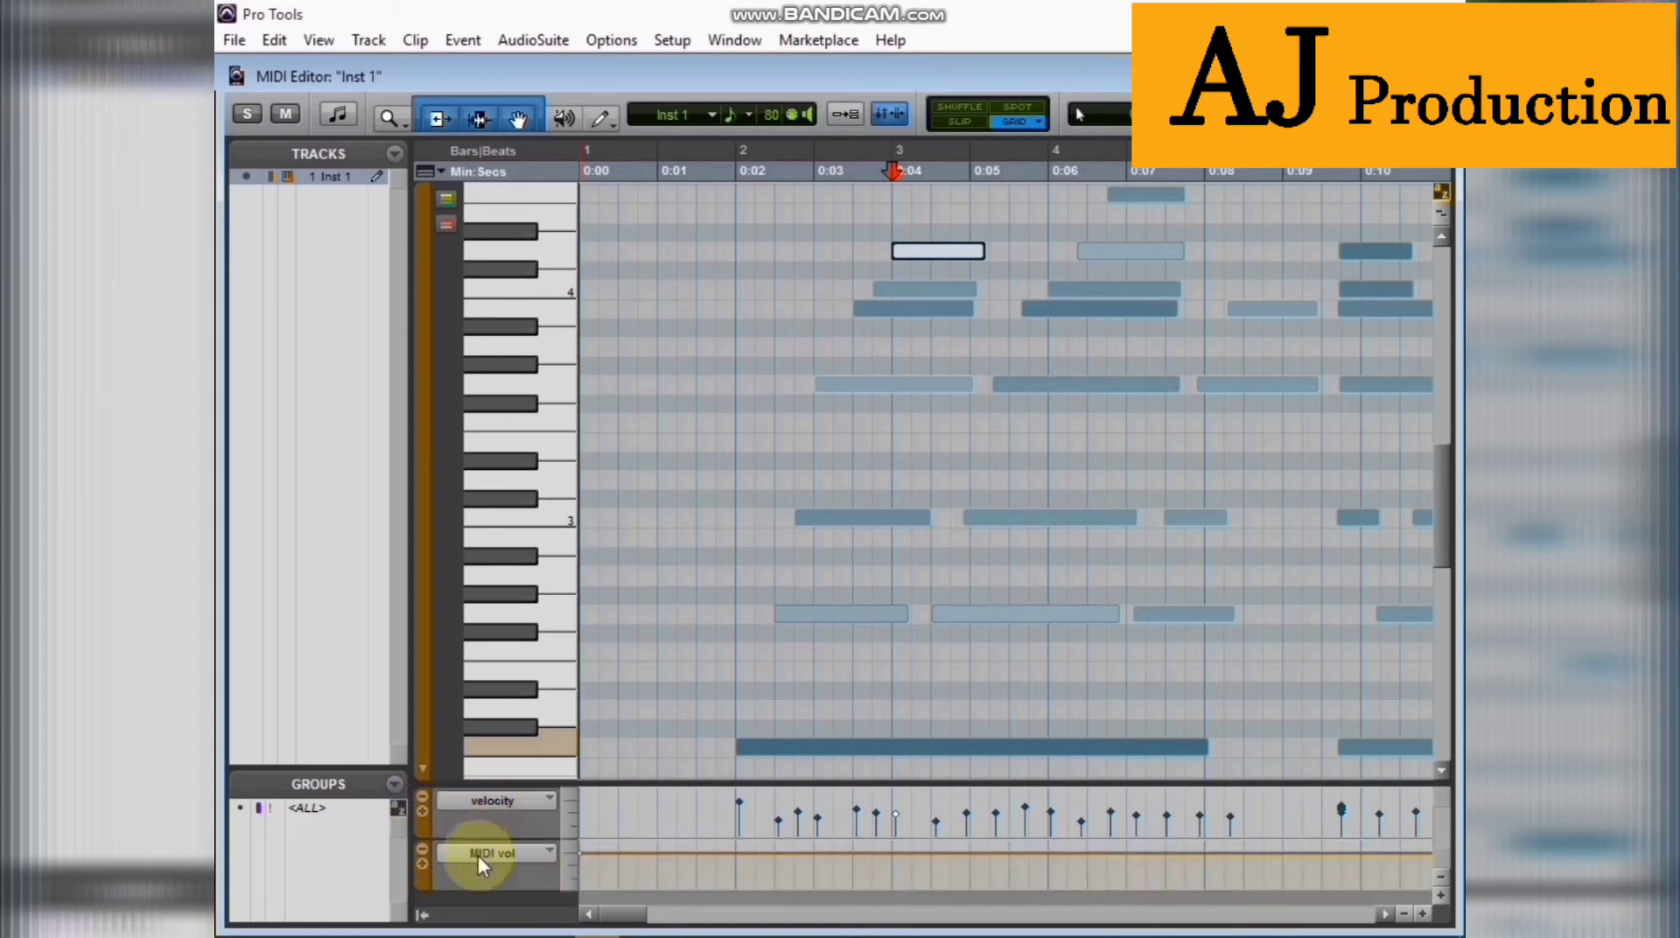
pyautogui.click(424, 847)
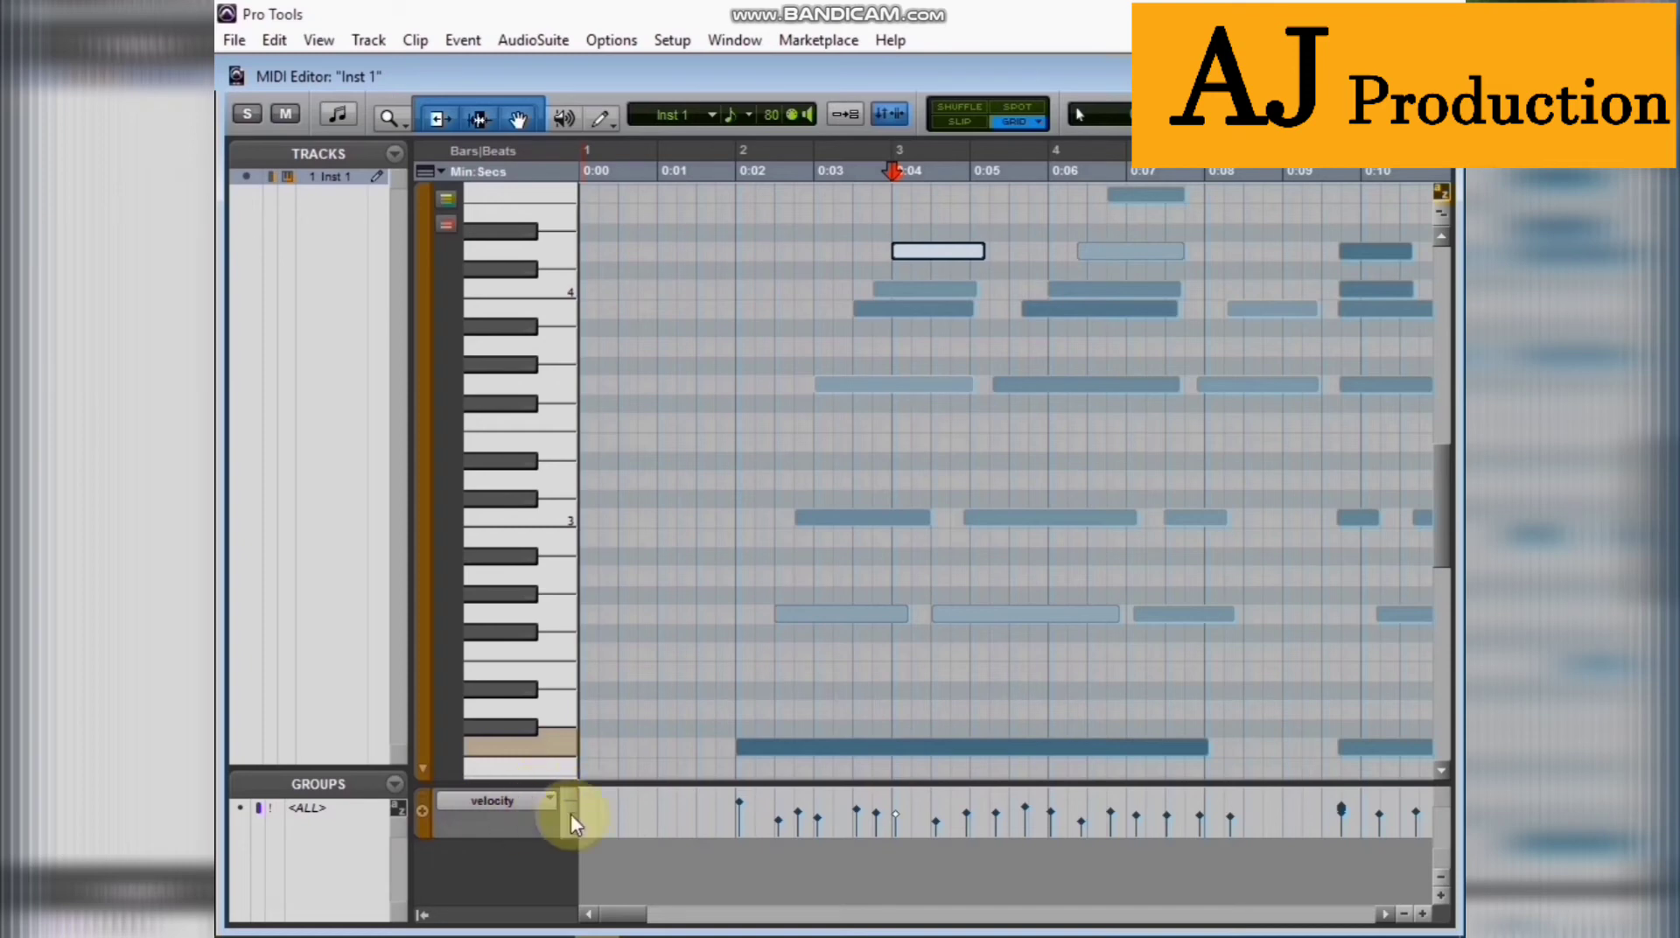
pyautogui.click(553, 799)
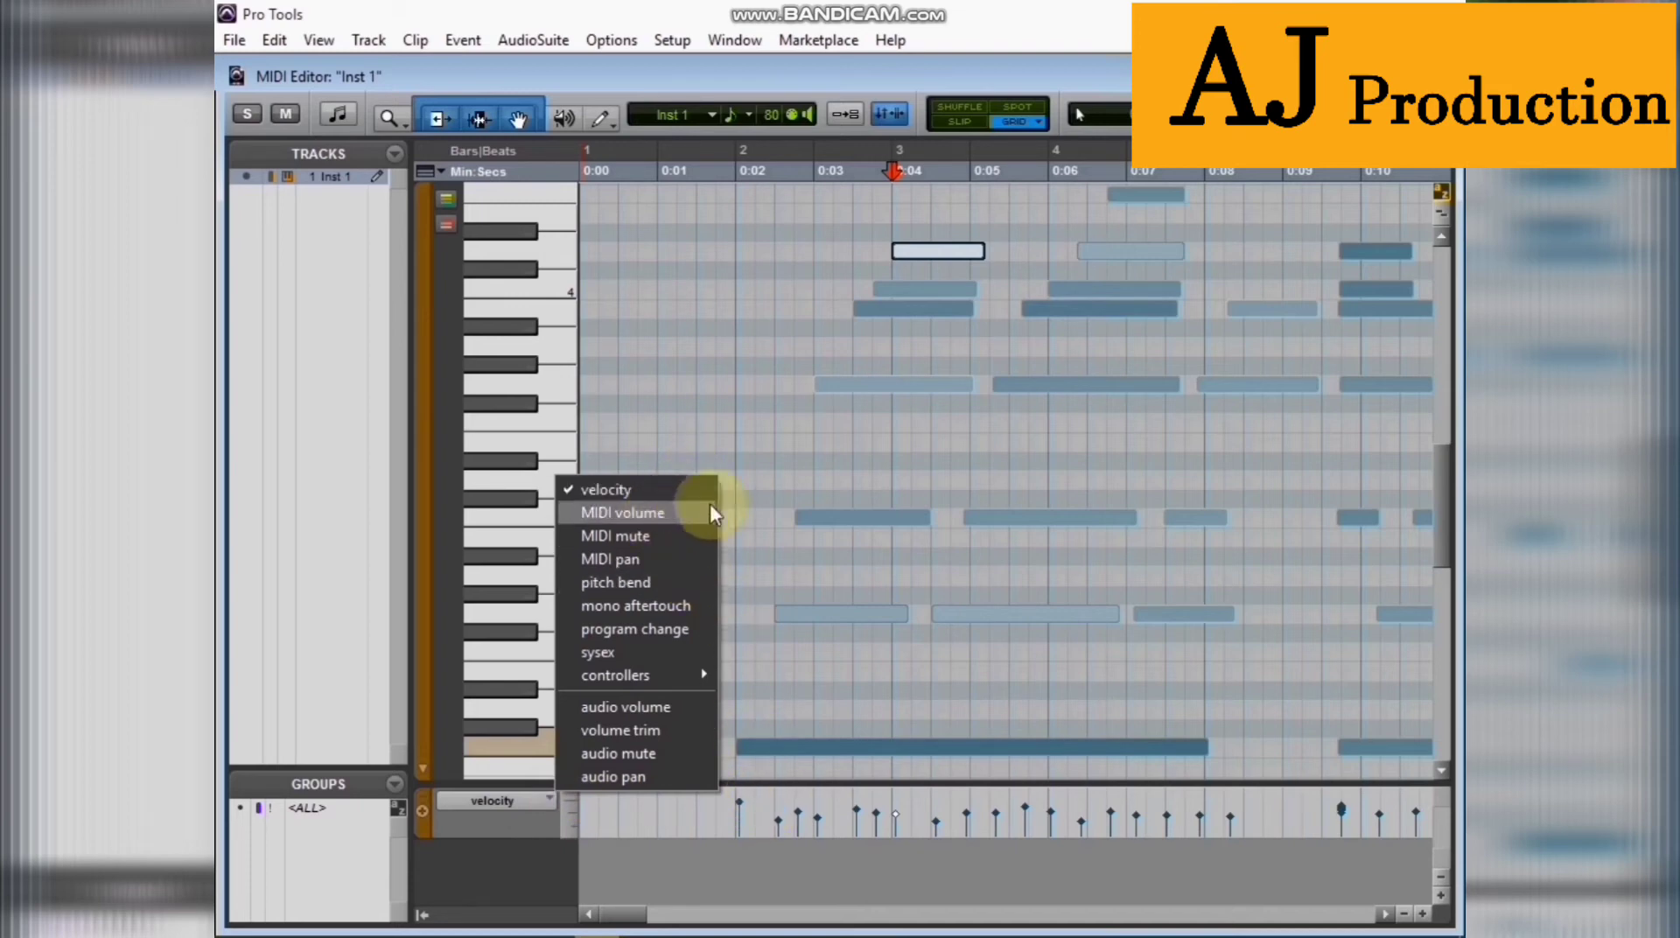
pyautogui.click(637, 512)
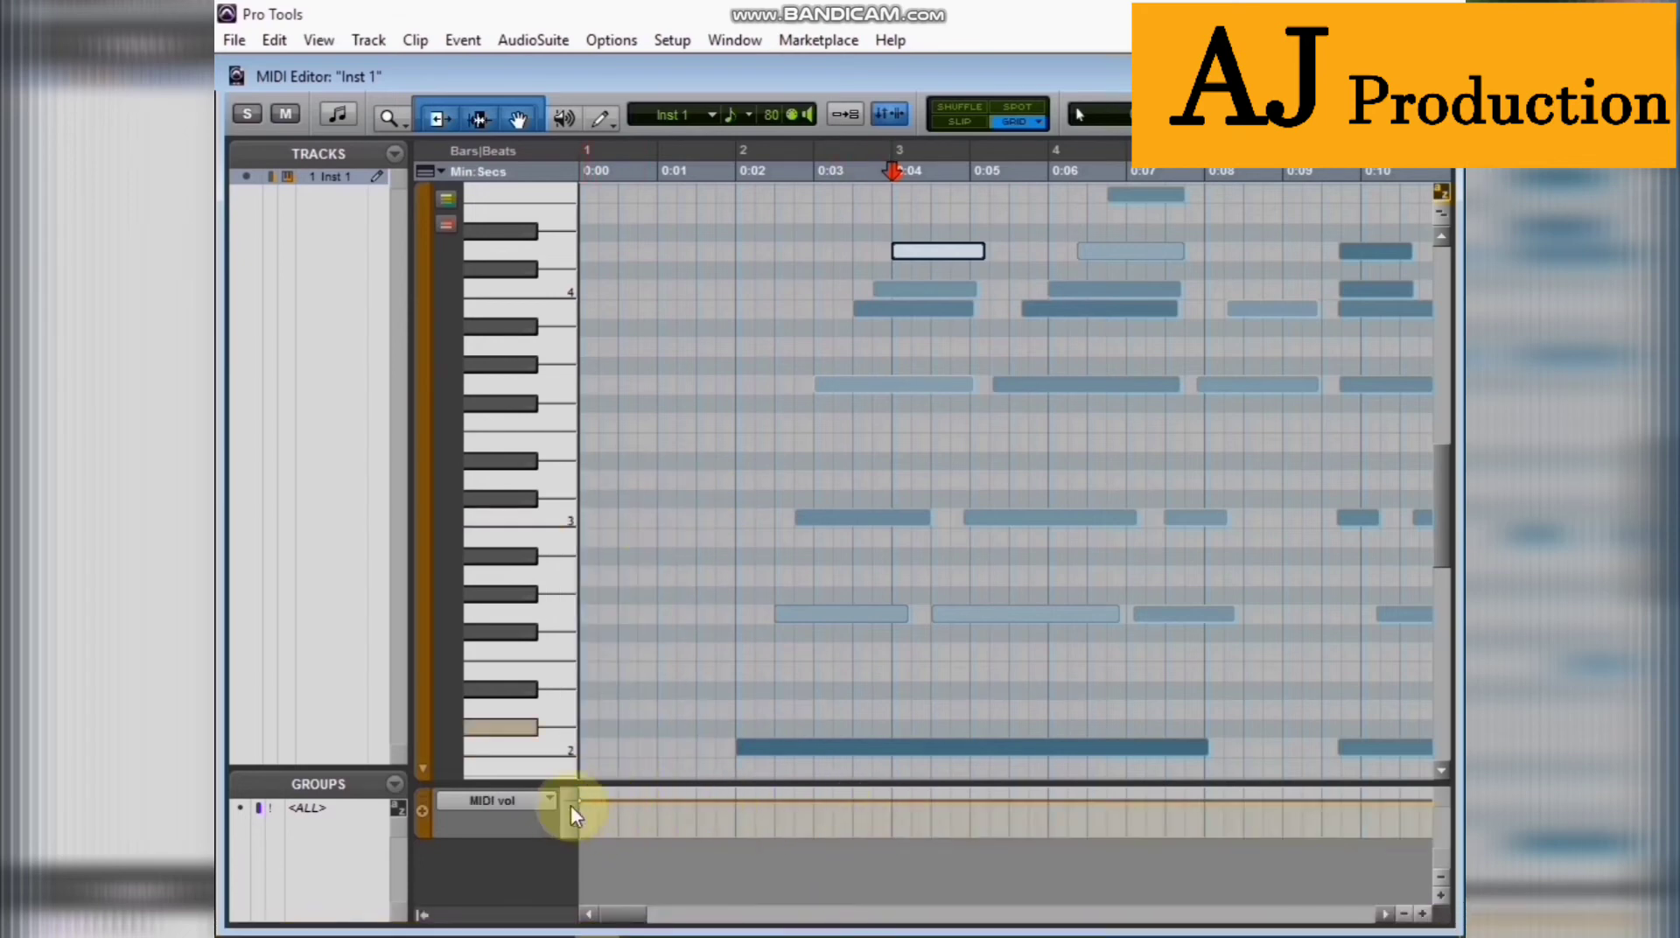
# - Test the MIDI volume line by lowering it to minimum for playback and raising it back near its original level
pyautogui.moveTo(578, 799); pyautogui.dragTo(579, 813)
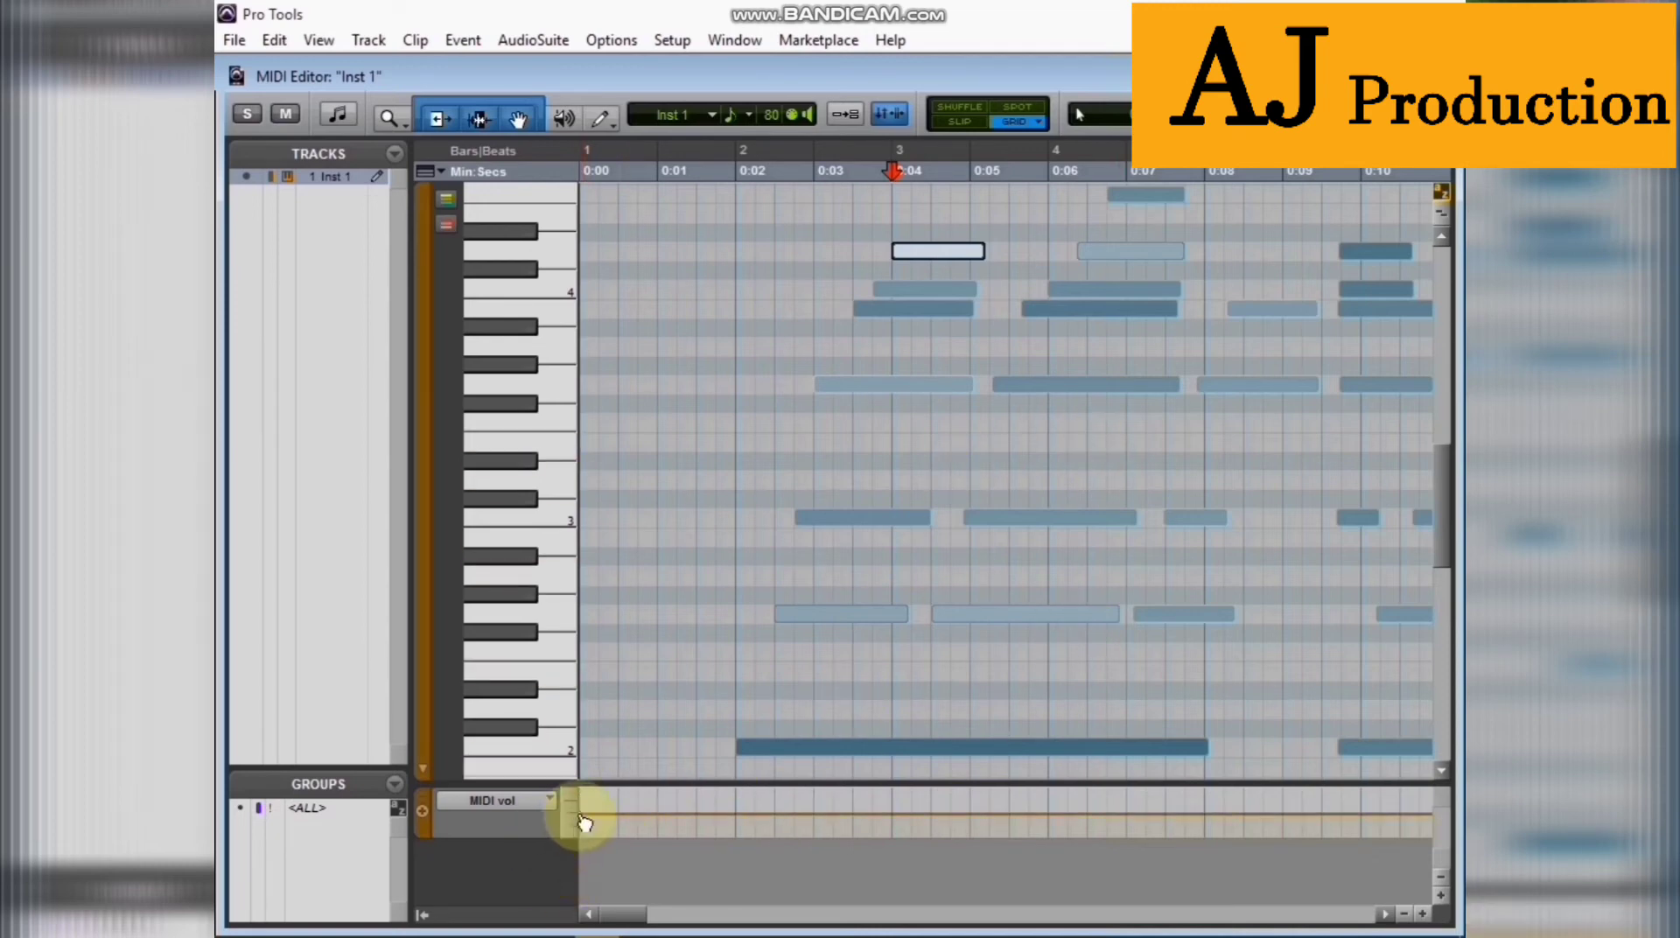
pyautogui.moveTo(581, 817); pyautogui.dragTo(581, 836)
pyautogui.press('space')
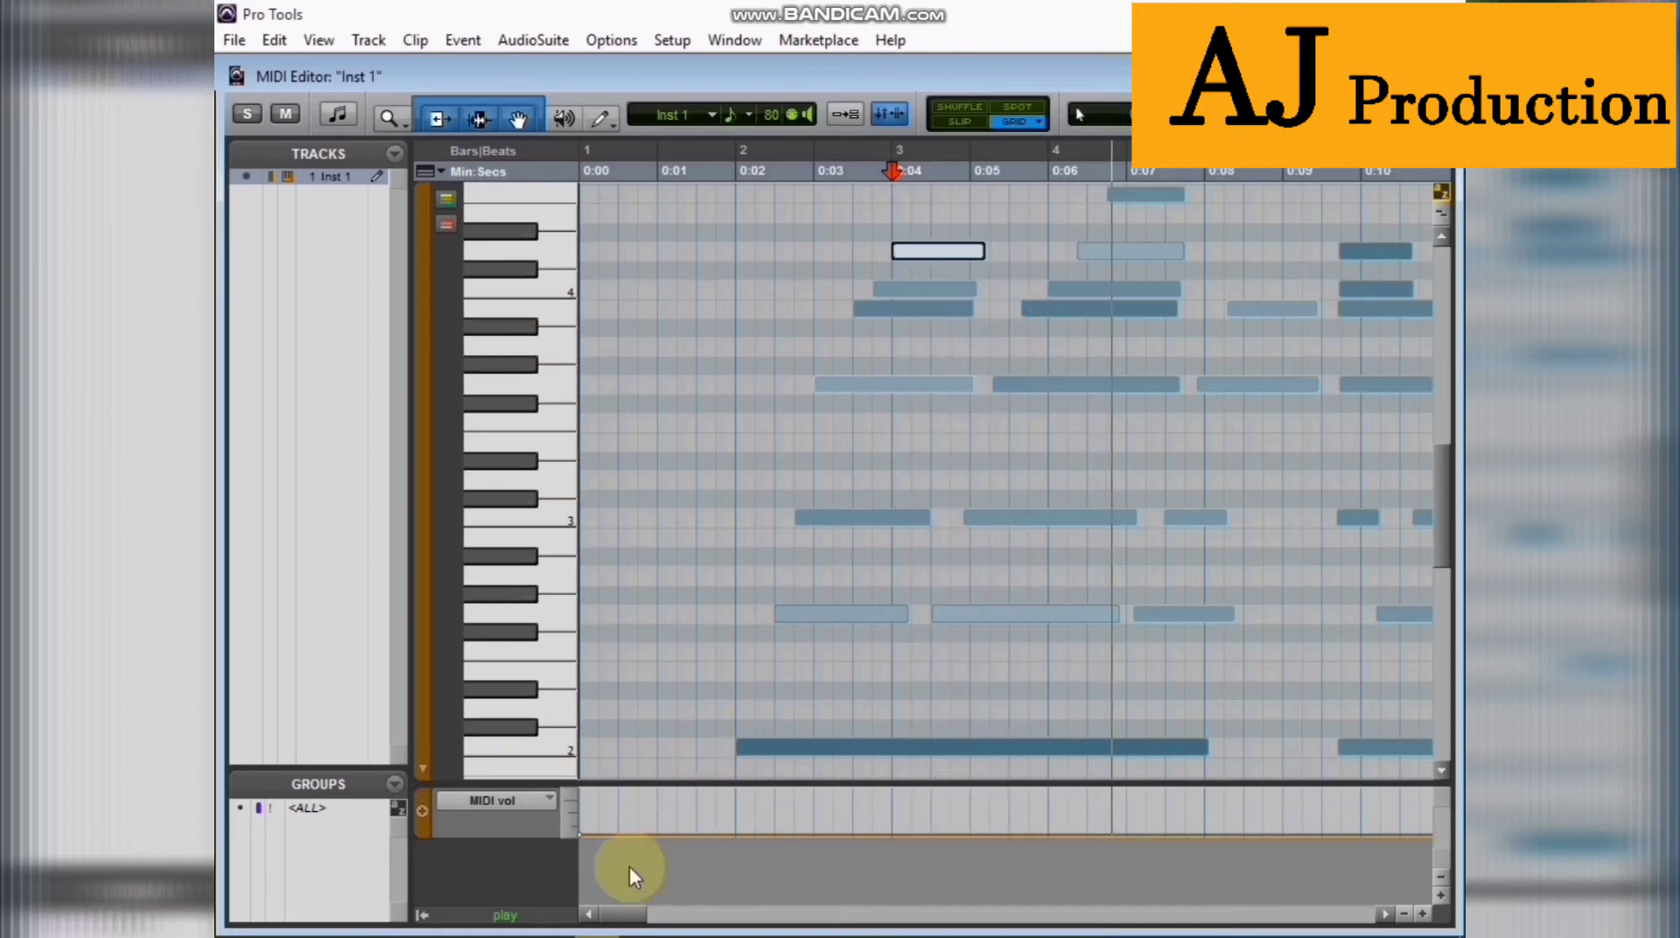
pyautogui.press('space')
pyautogui.moveTo(584, 839); pyautogui.dragTo(576, 798)
pyautogui.press('space')
pyautogui.press('space')
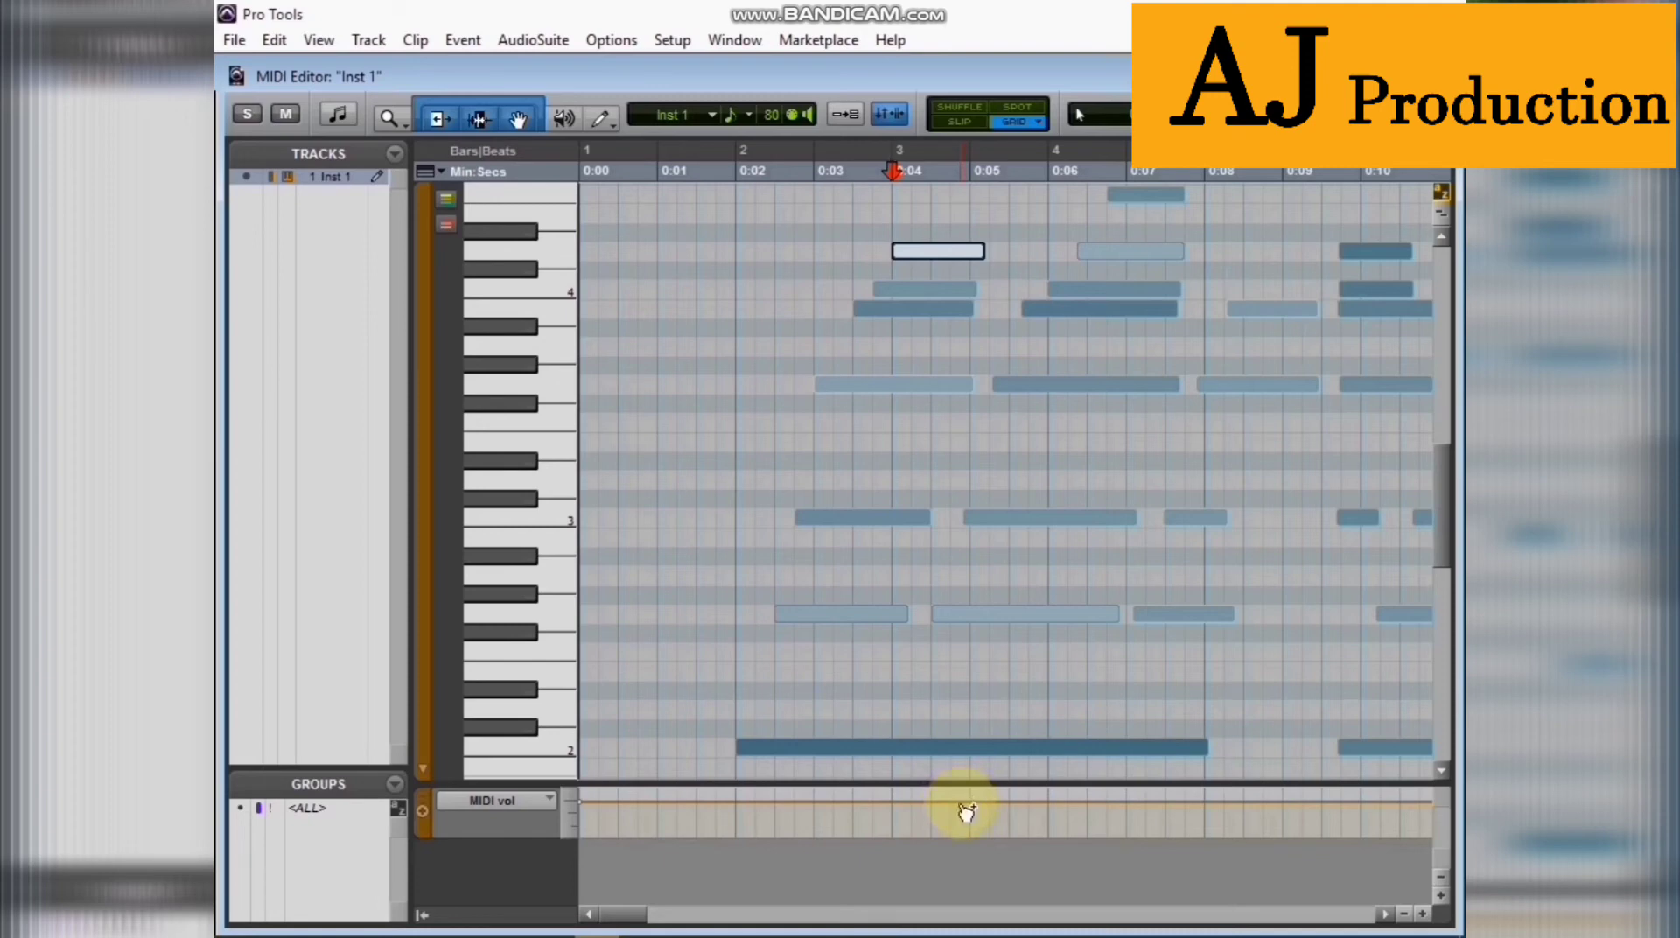
# - Add MIDI volume breakpoints to create a dip from about 0:05 to 0:06 and audition it
pyautogui.click(960, 803)
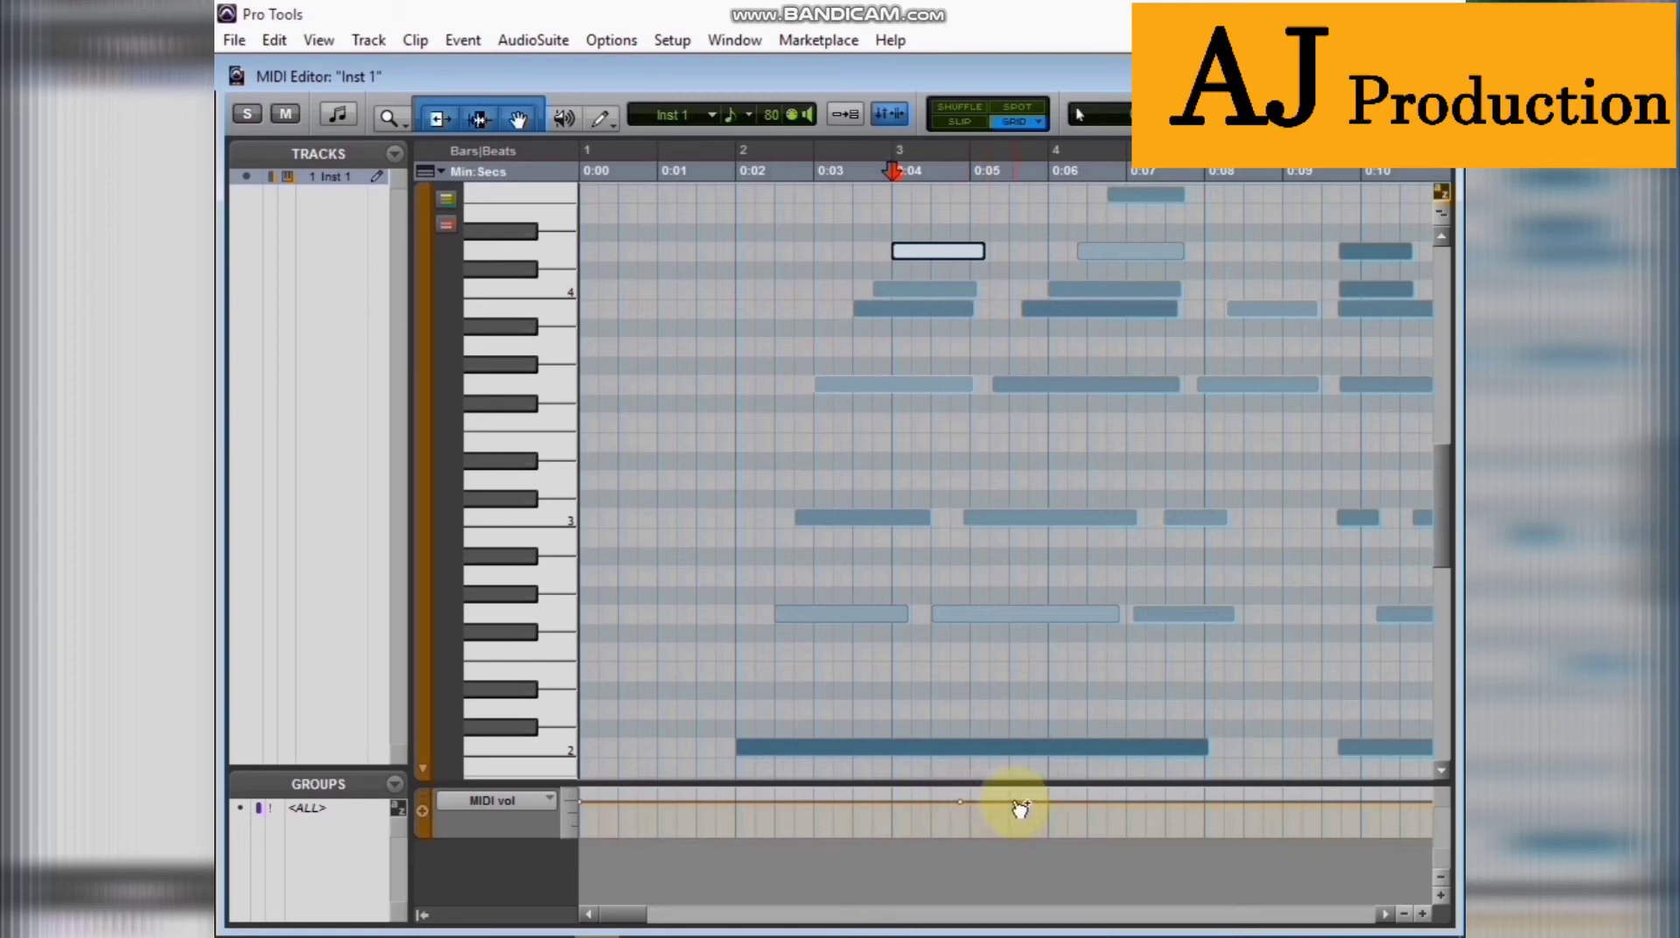
pyautogui.click(1049, 801)
pyautogui.moveTo(975, 805); pyautogui.dragTo(971, 828)
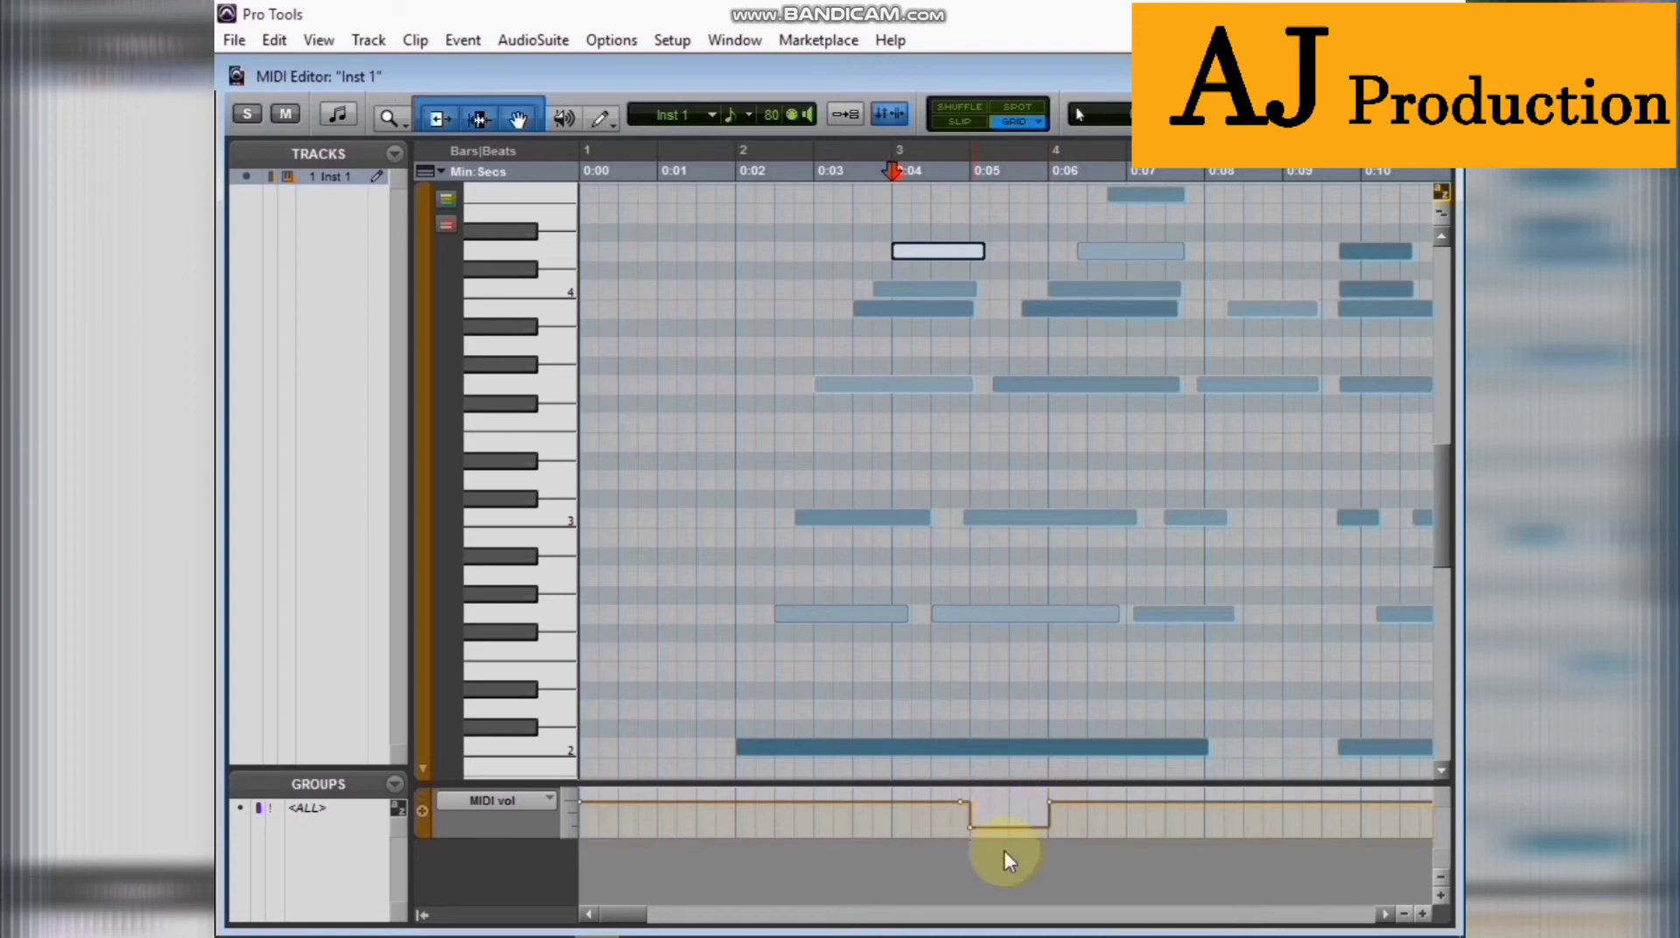
pyautogui.press('space')
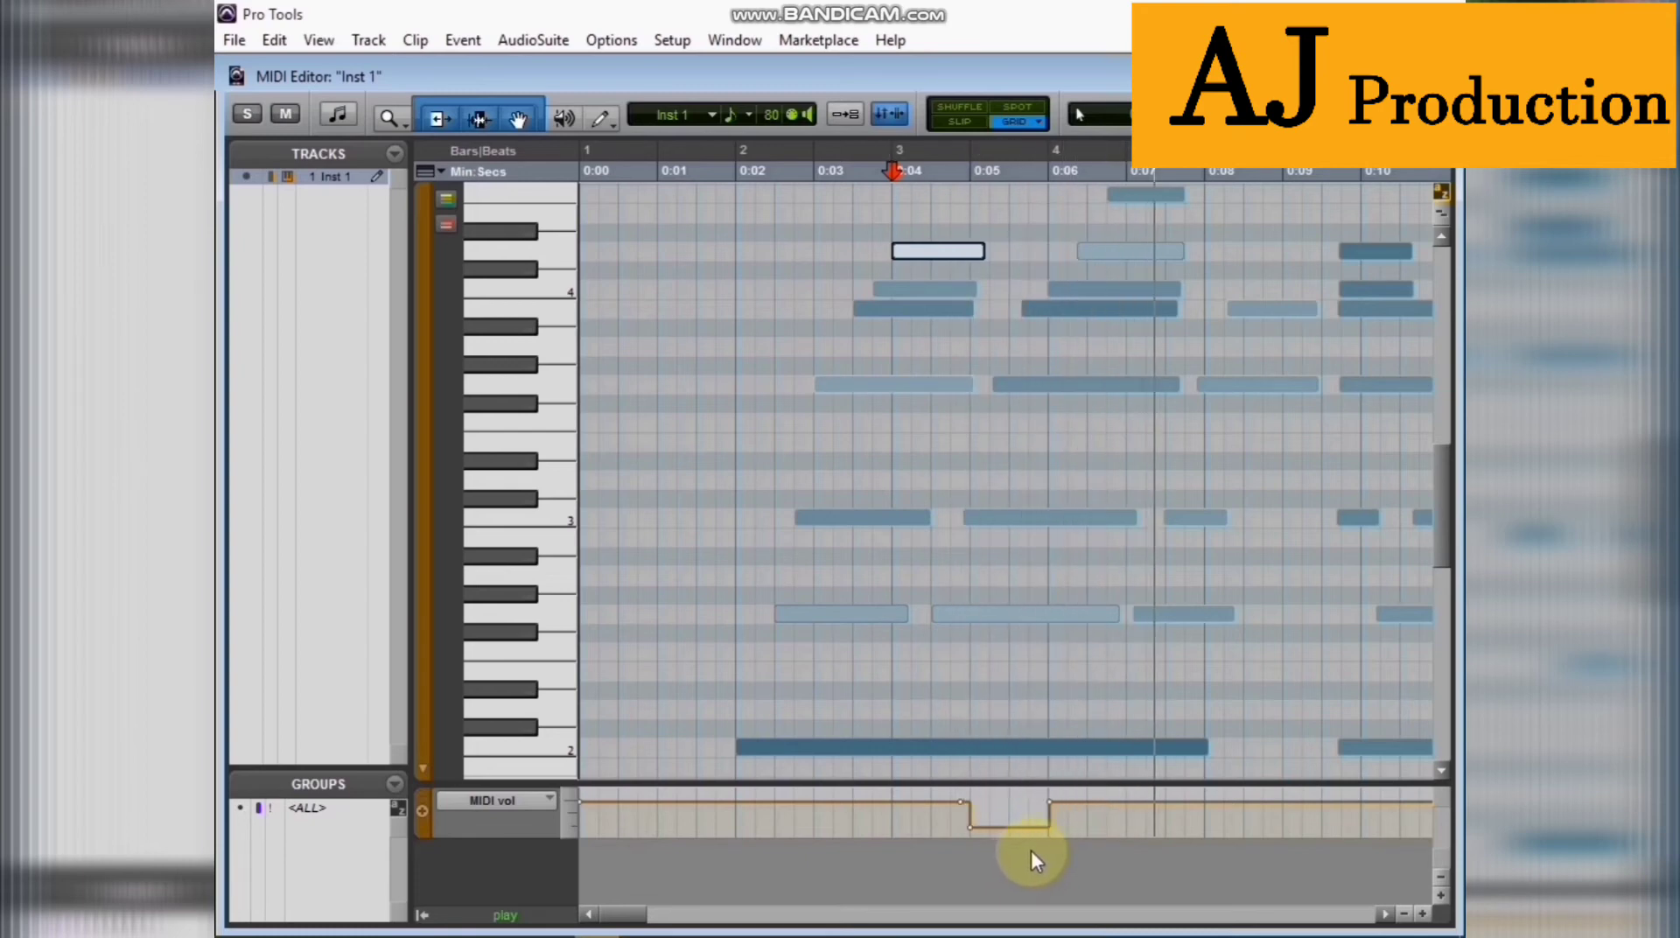
pyautogui.press('space')
# - Switch the automation lane from MIDI volume to audio pan
pyautogui.click(509, 803)
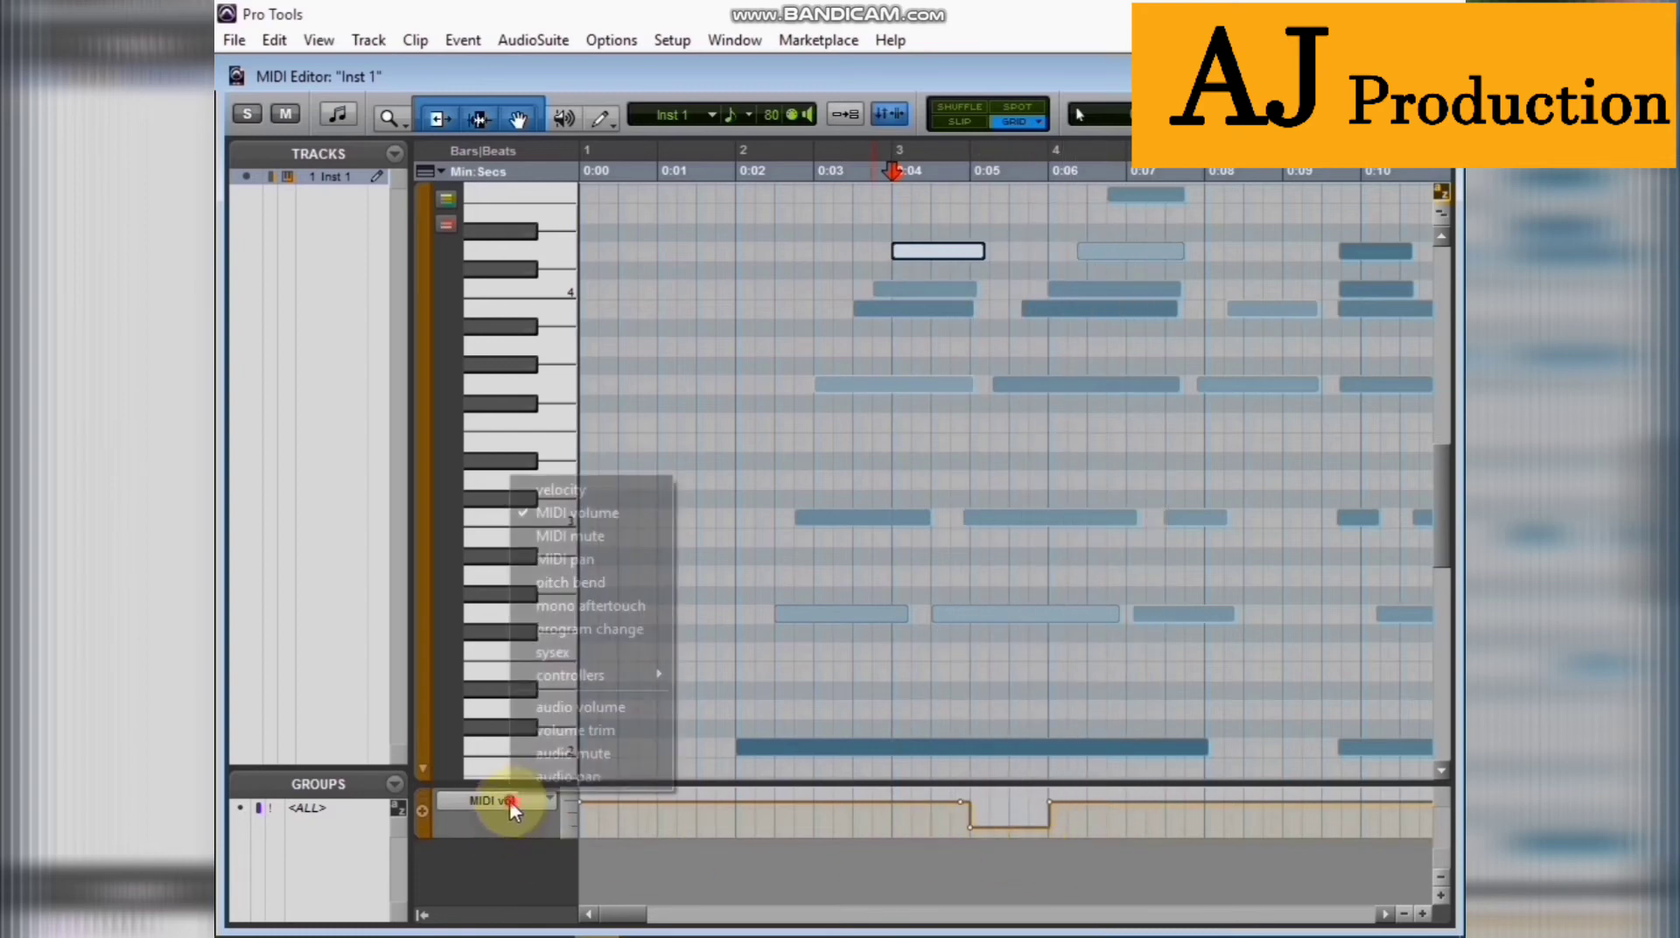
pyautogui.click(580, 777)
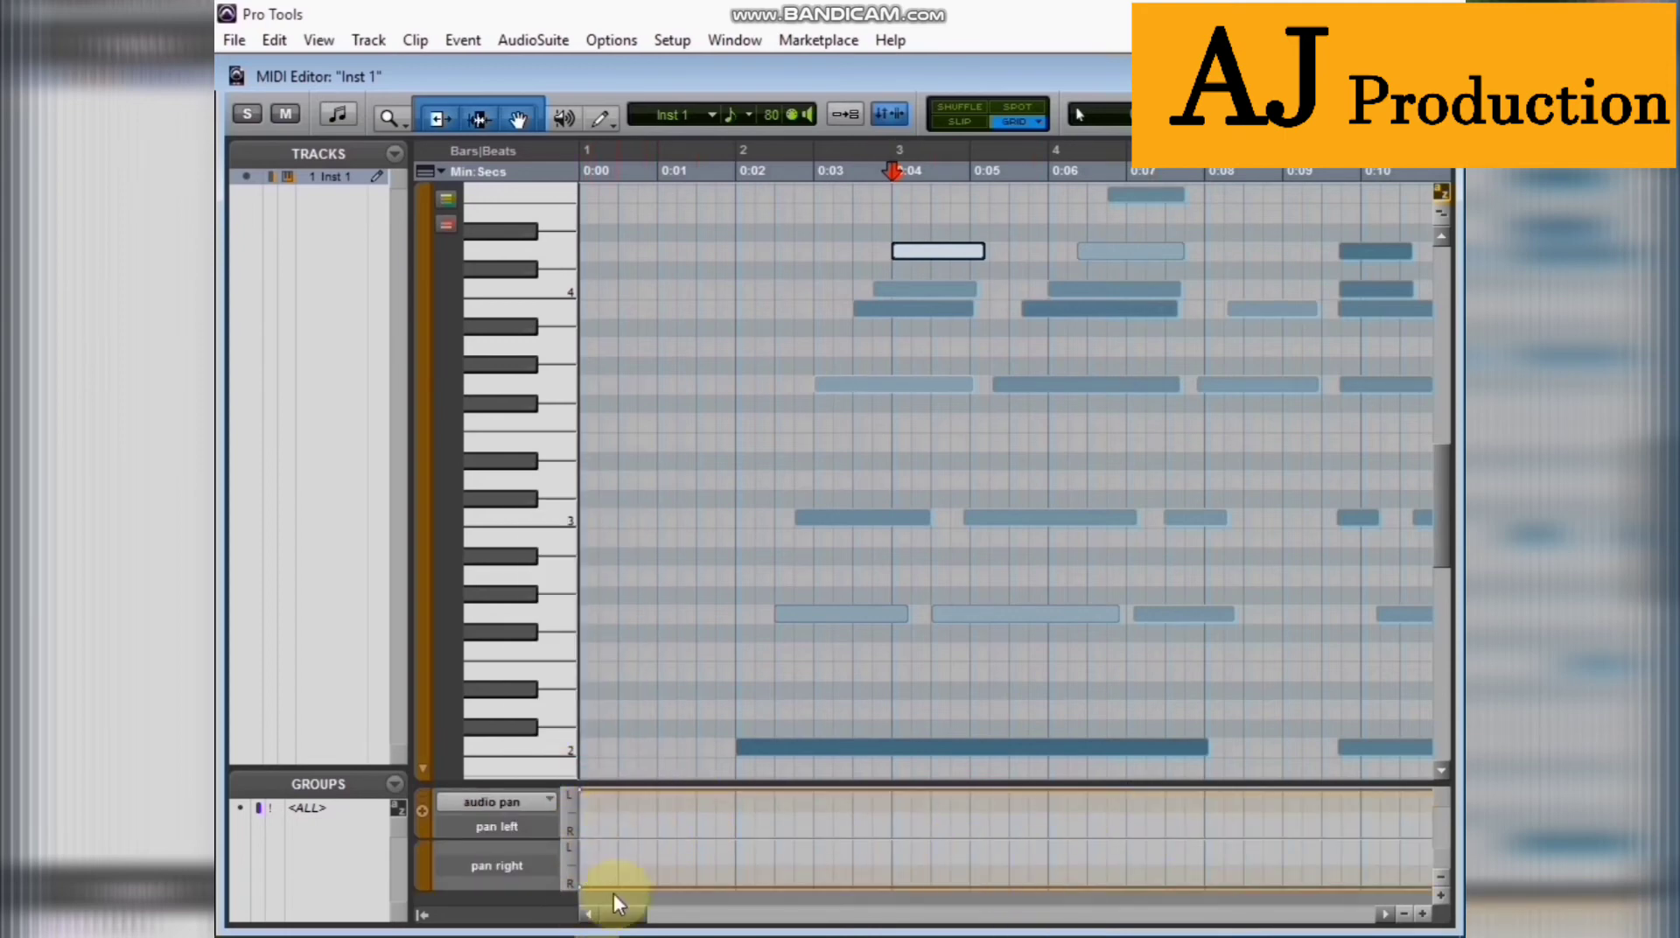
# - Try bending the pan left and pan right lines with breakpoints, audition the movement, and undo the pan edits
pyautogui.click(960, 797)
pyautogui.moveTo(987, 796); pyautogui.dragTo(1002, 834)
pyautogui.moveTo(853, 888); pyautogui.dragTo(904, 816)
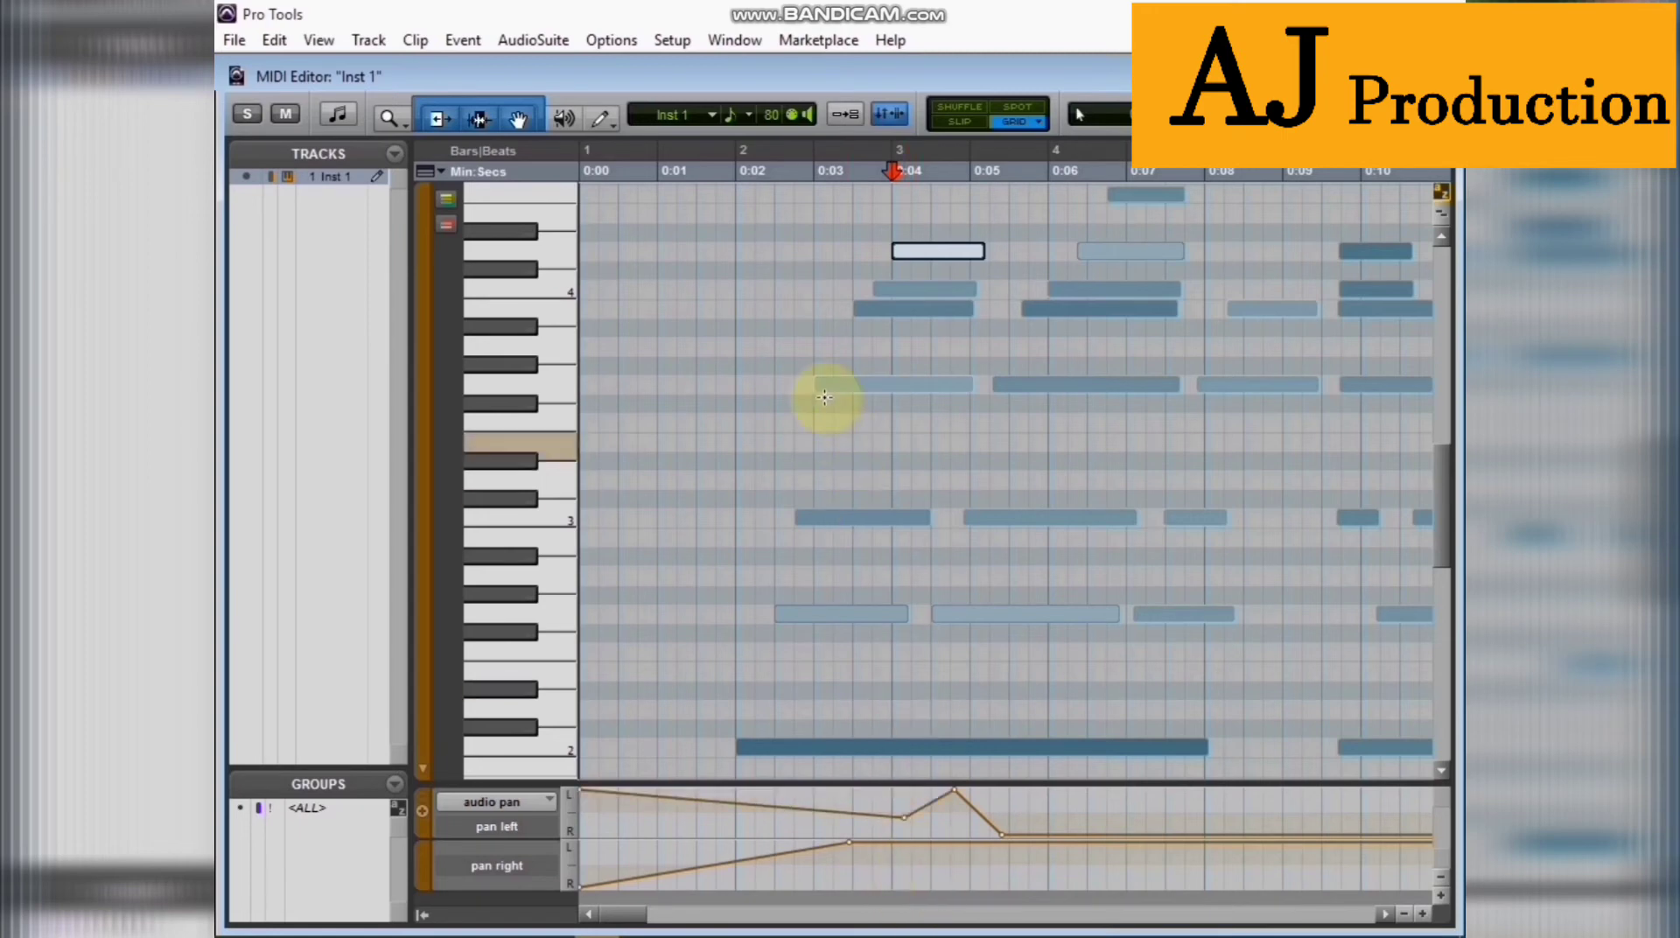
pyautogui.click(717, 171)
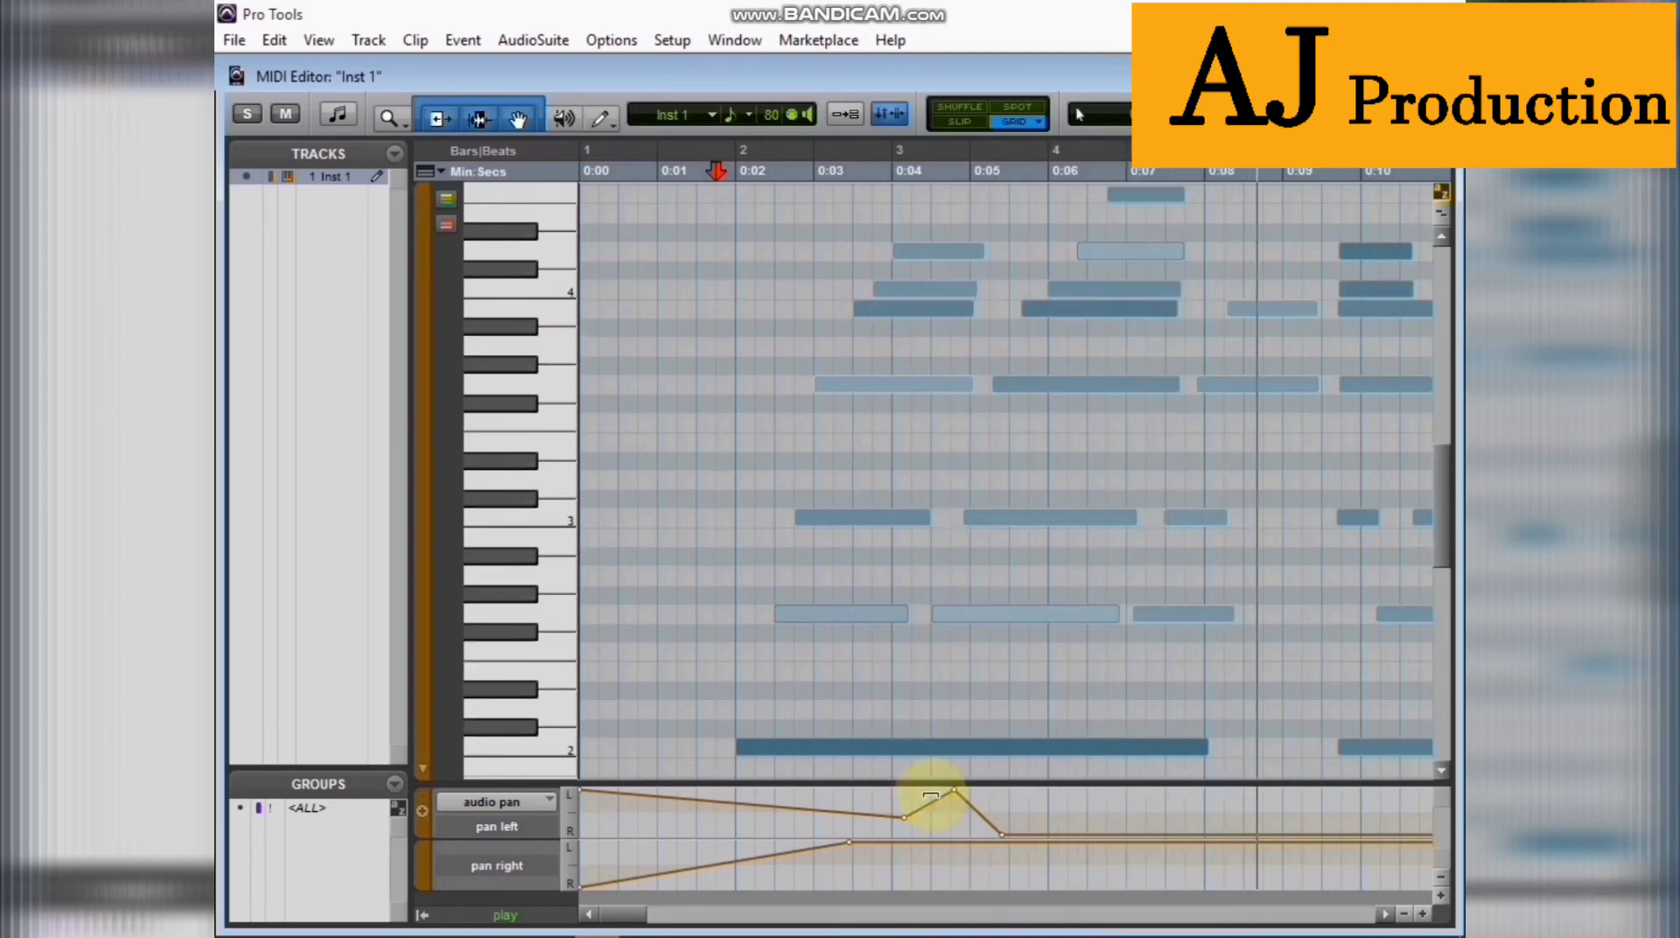
pyautogui.press('space')
pyautogui.hotkey('ctrl', 'z')
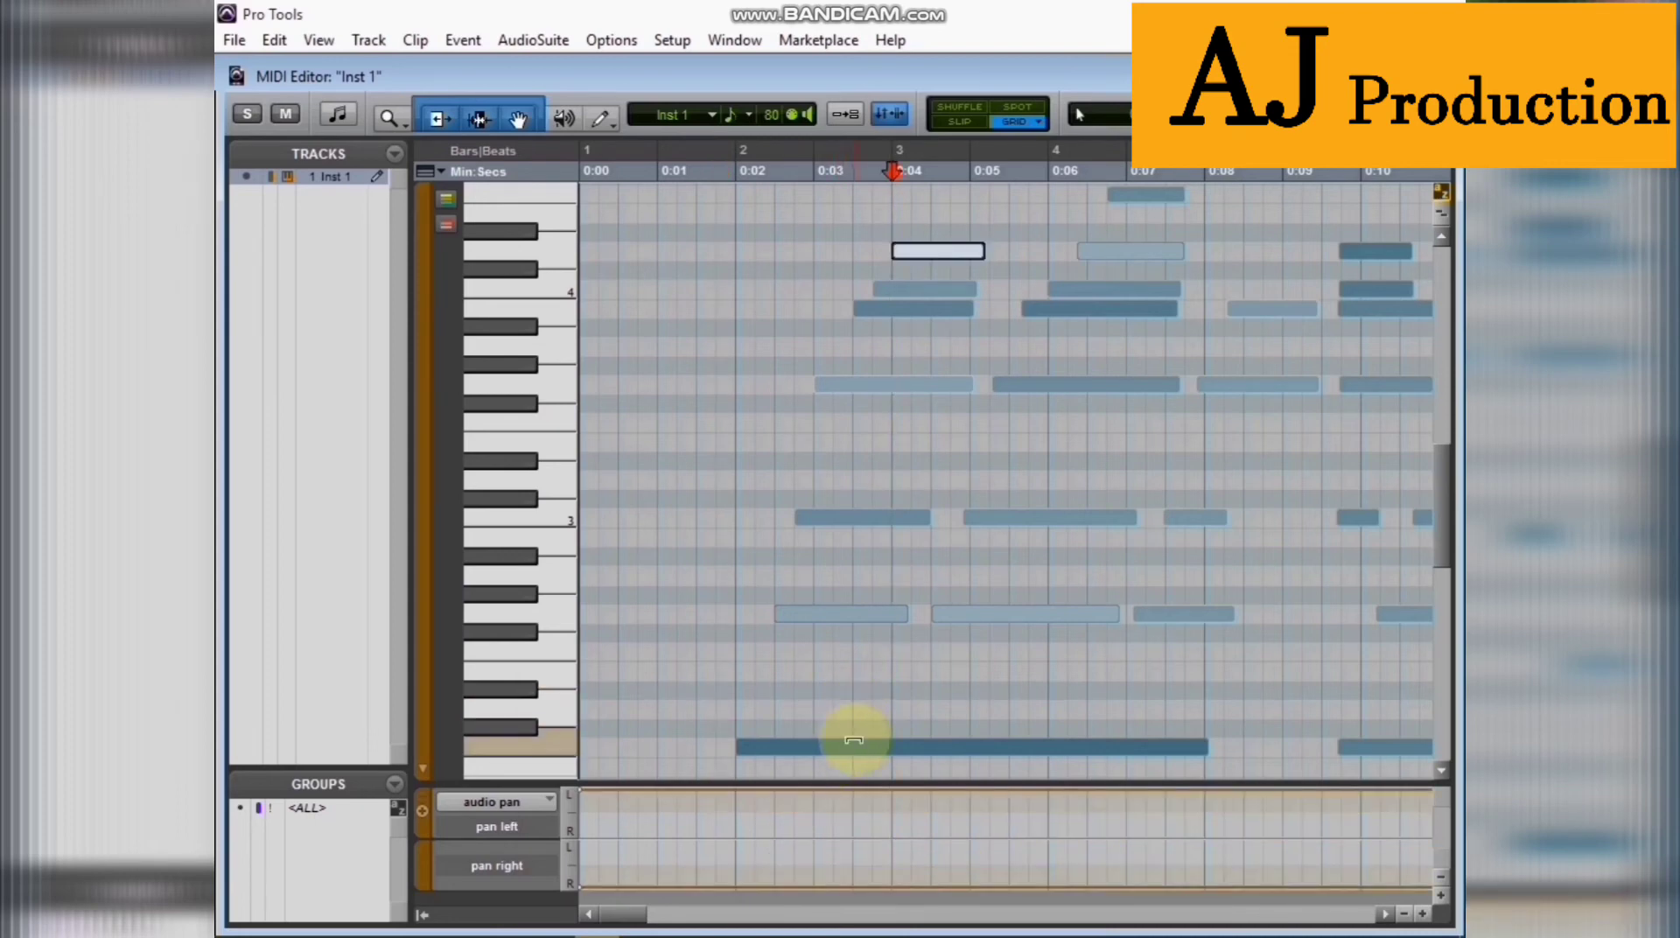
# - Switch the automation lane to velocity and lower the velocity of the long low note at 0:02
pyautogui.click(504, 801)
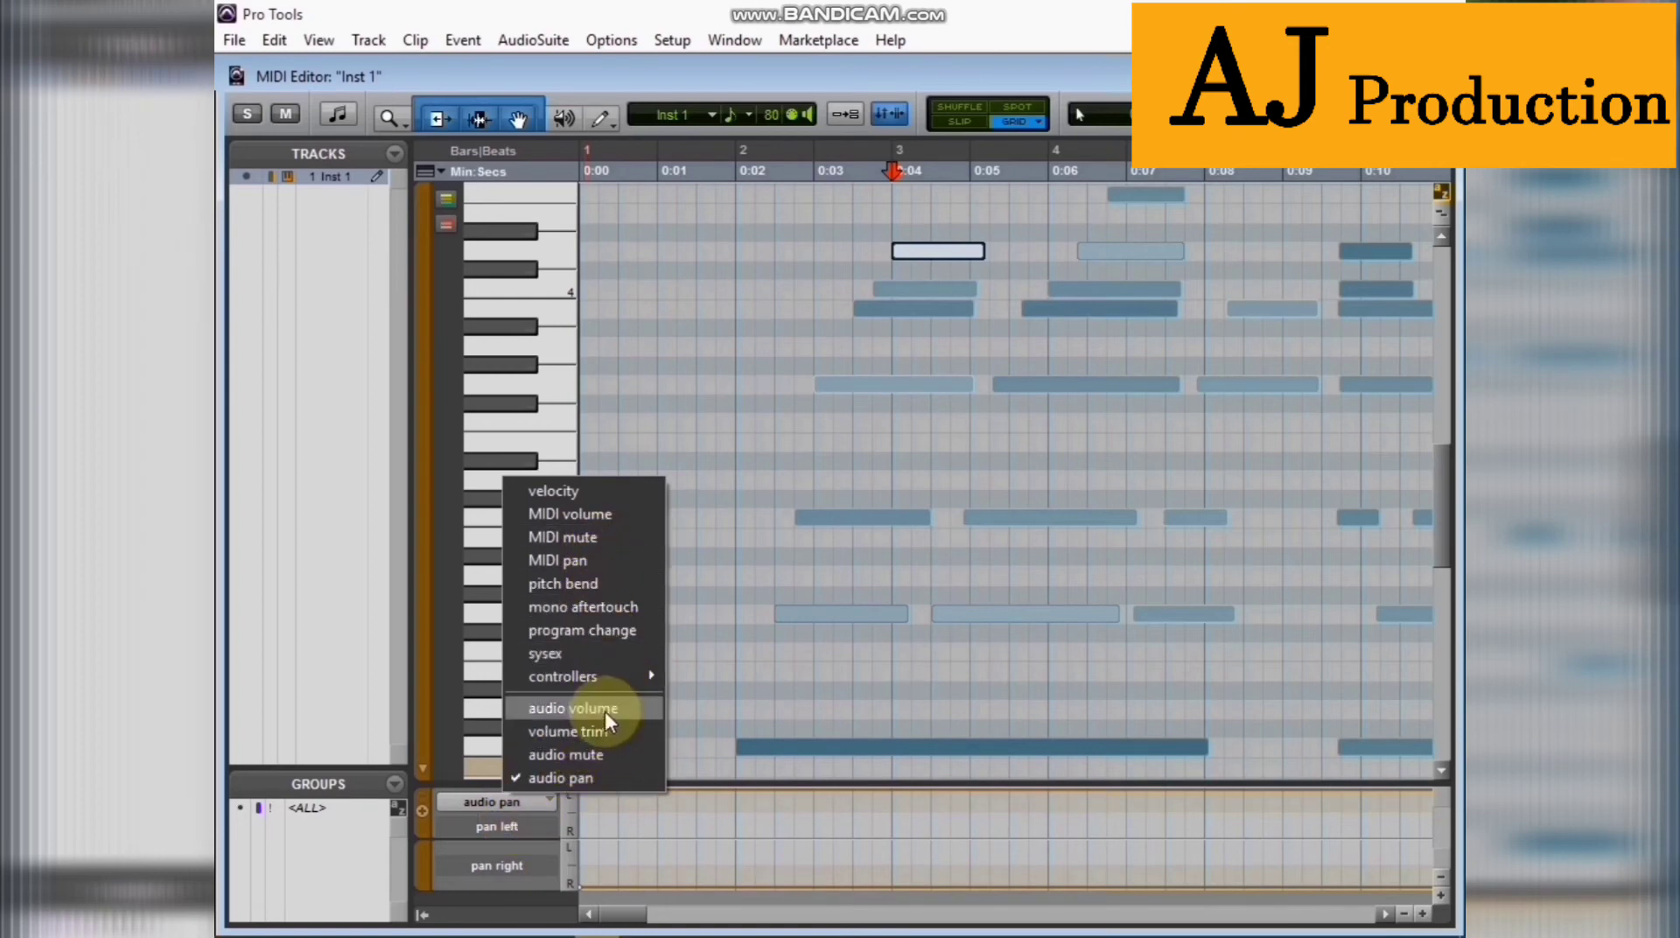
pyautogui.moveTo(627, 676)
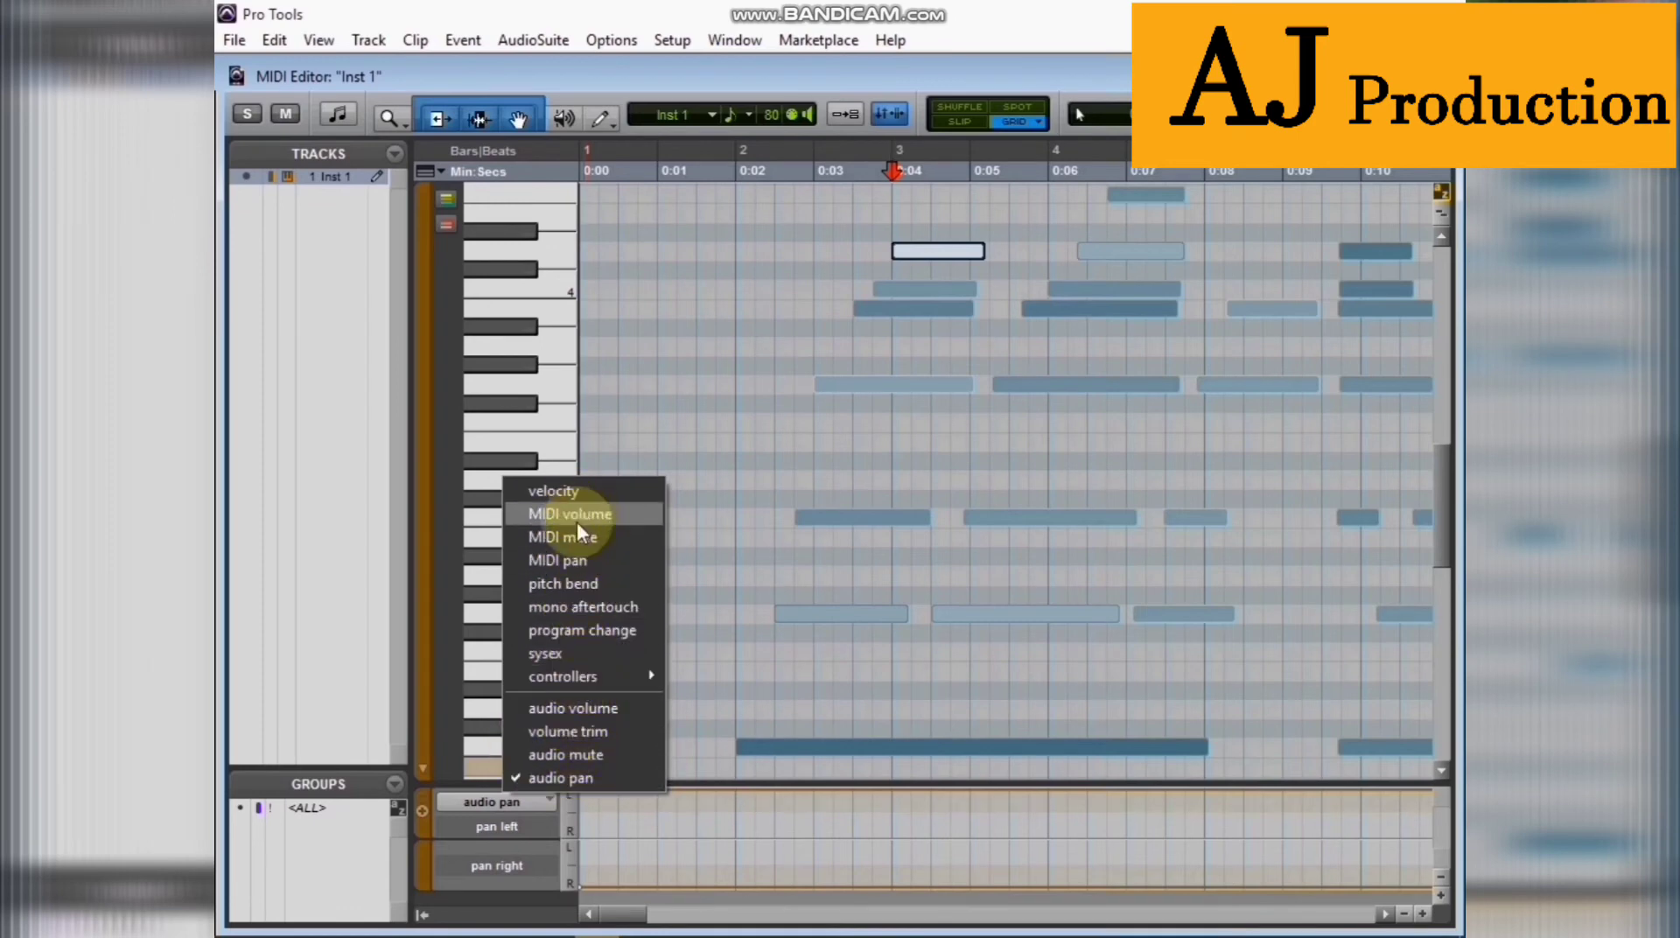
pyautogui.click(585, 492)
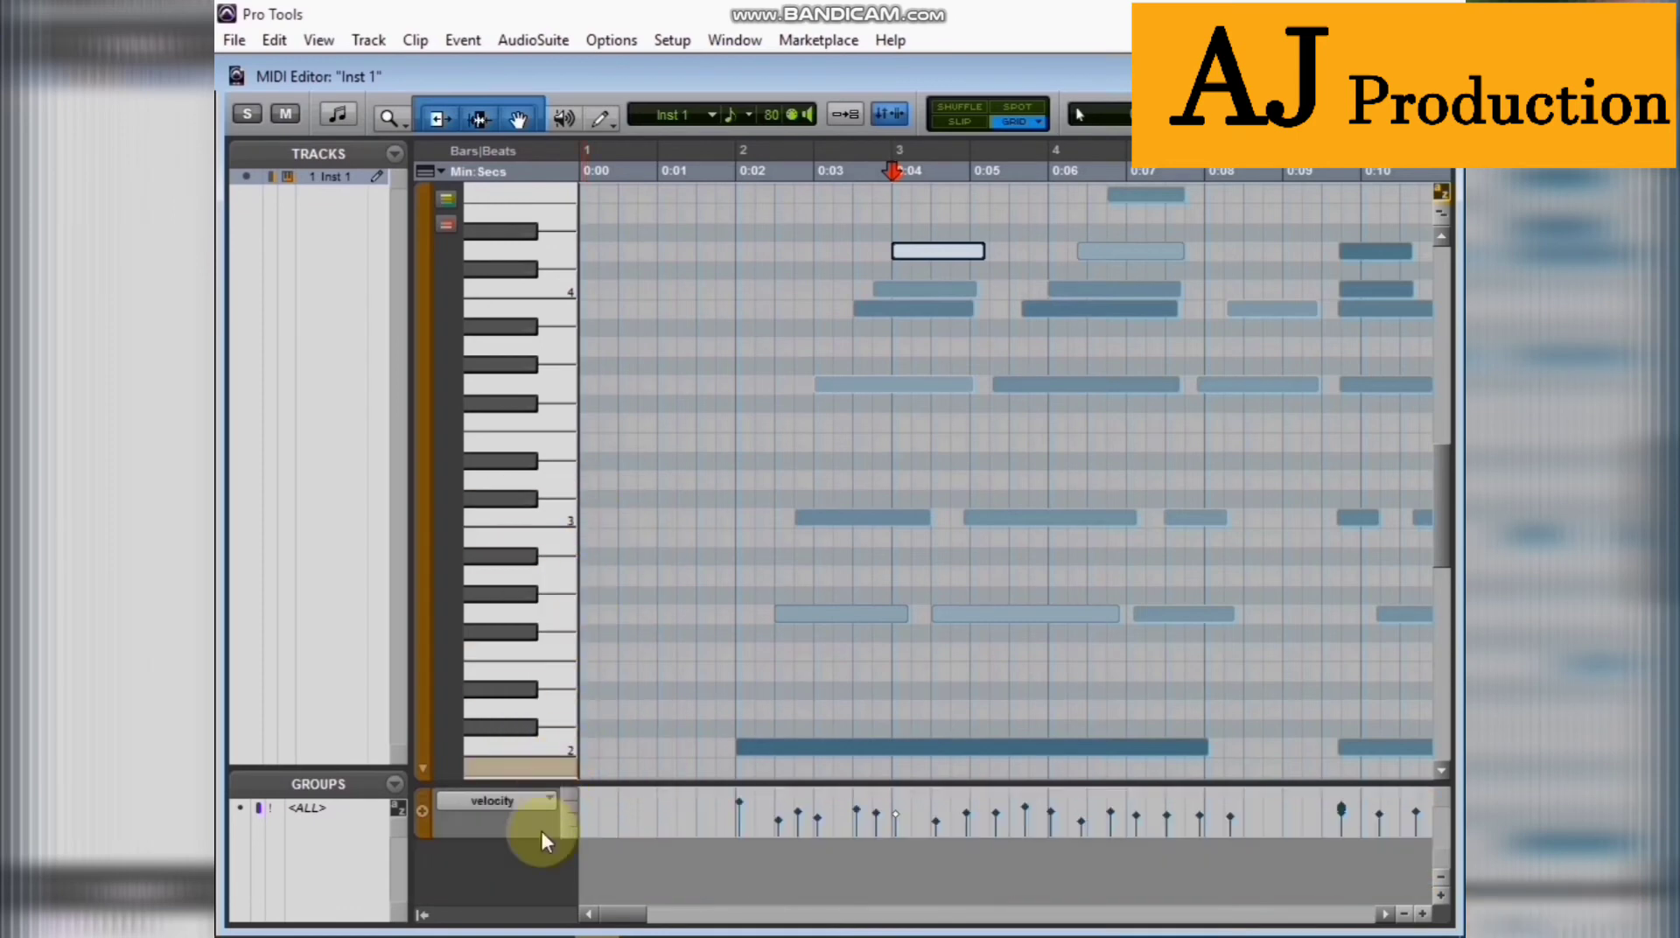
pyautogui.click(742, 809)
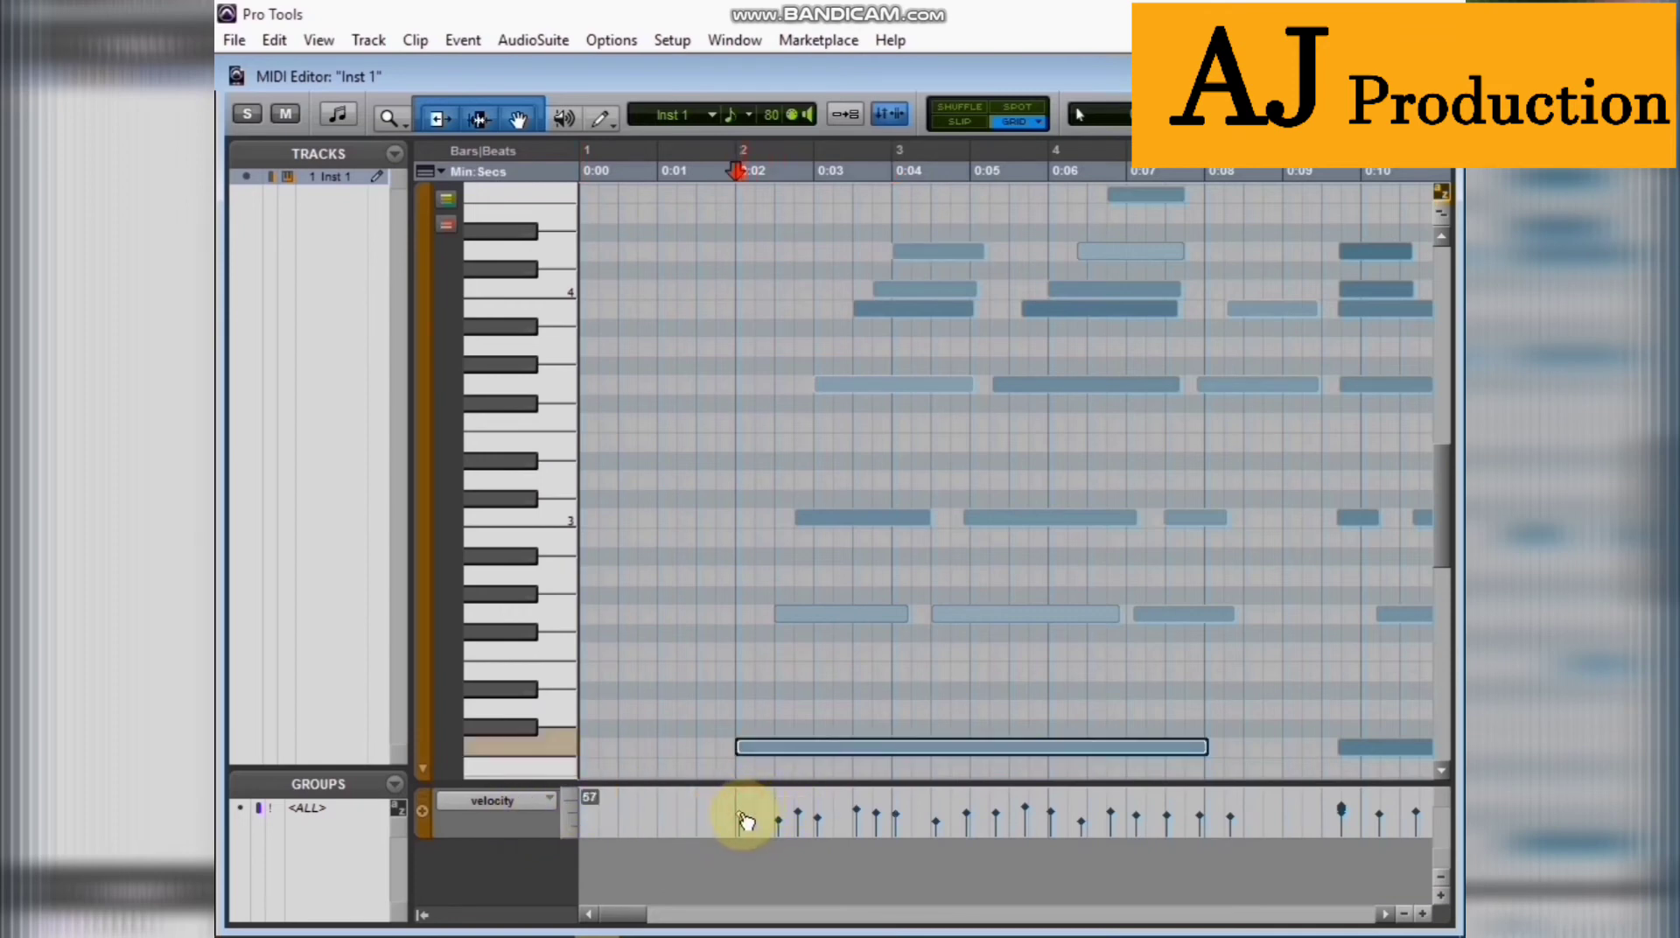
pyautogui.moveTo(743, 819); pyautogui.dragTo(743, 815)
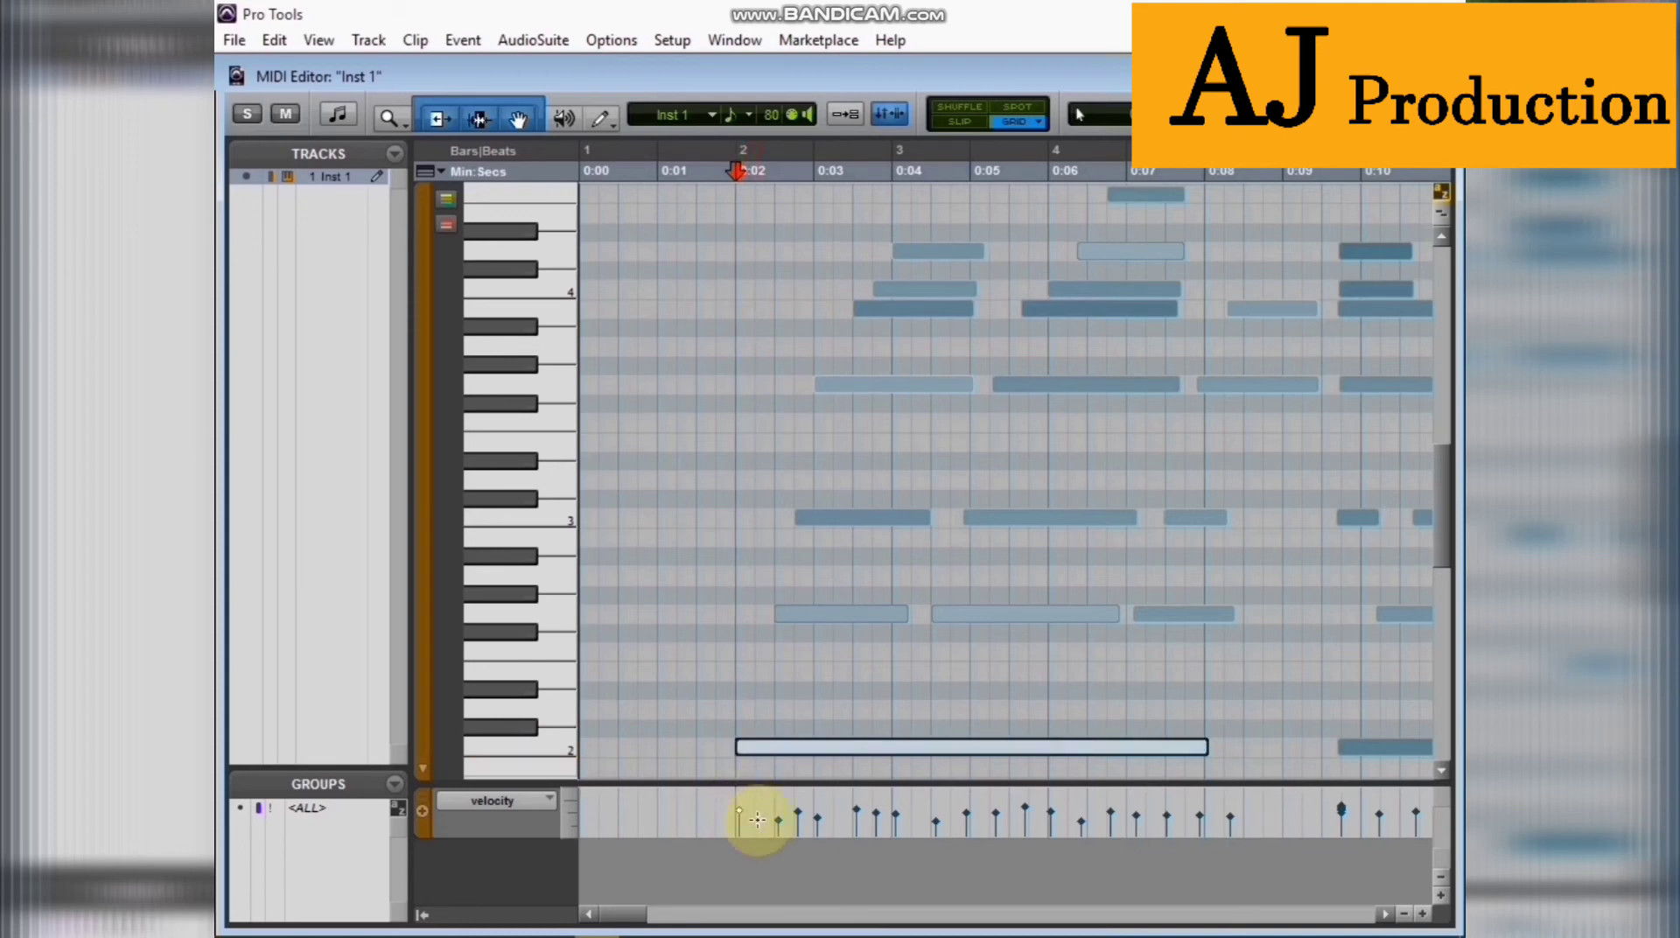
# - View the mod wheel (1) controller in the automation lane, followed by audio volume
pyautogui.click(534, 801)
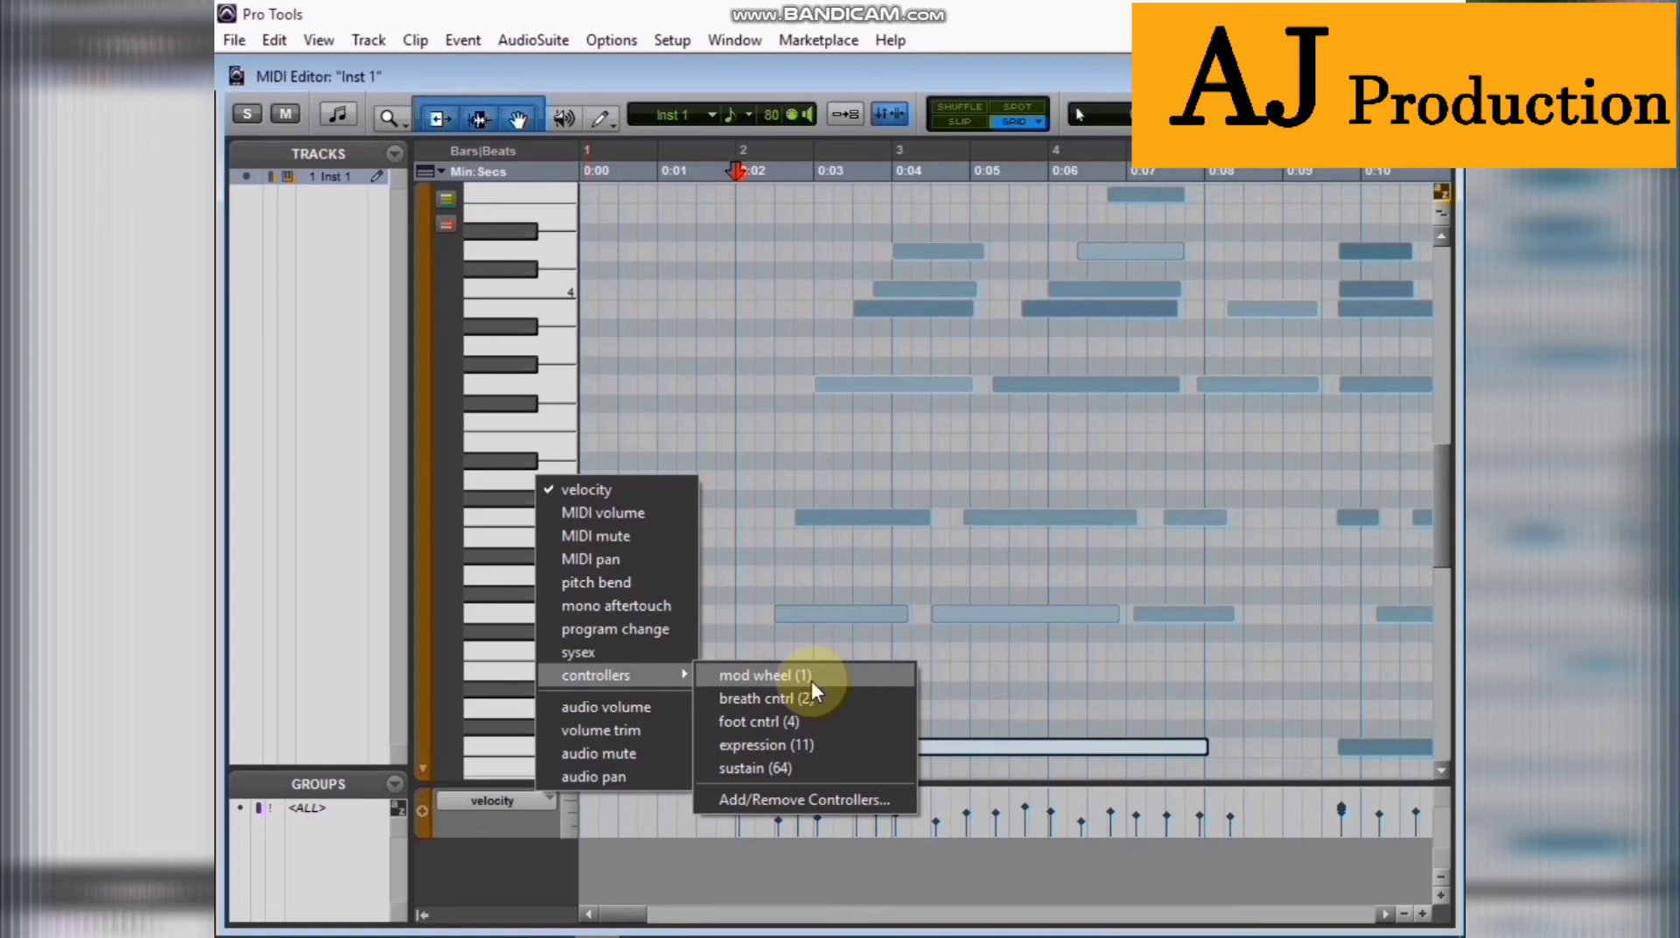
pyautogui.click(811, 681)
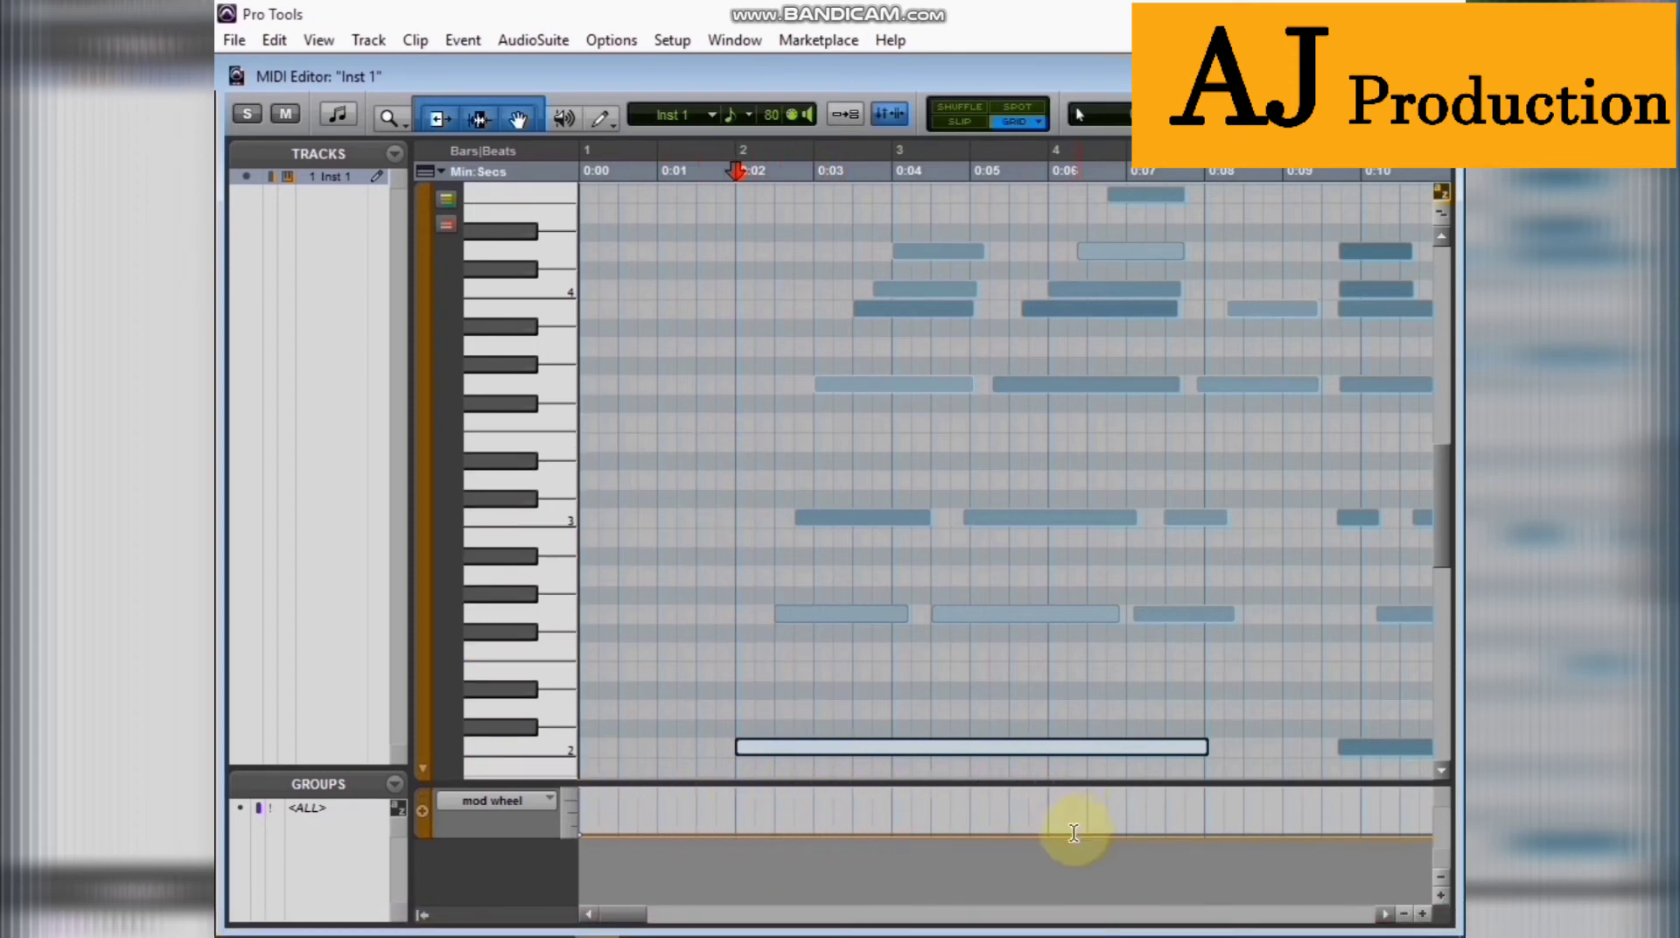
pyautogui.click(541, 804)
pyautogui.click(663, 708)
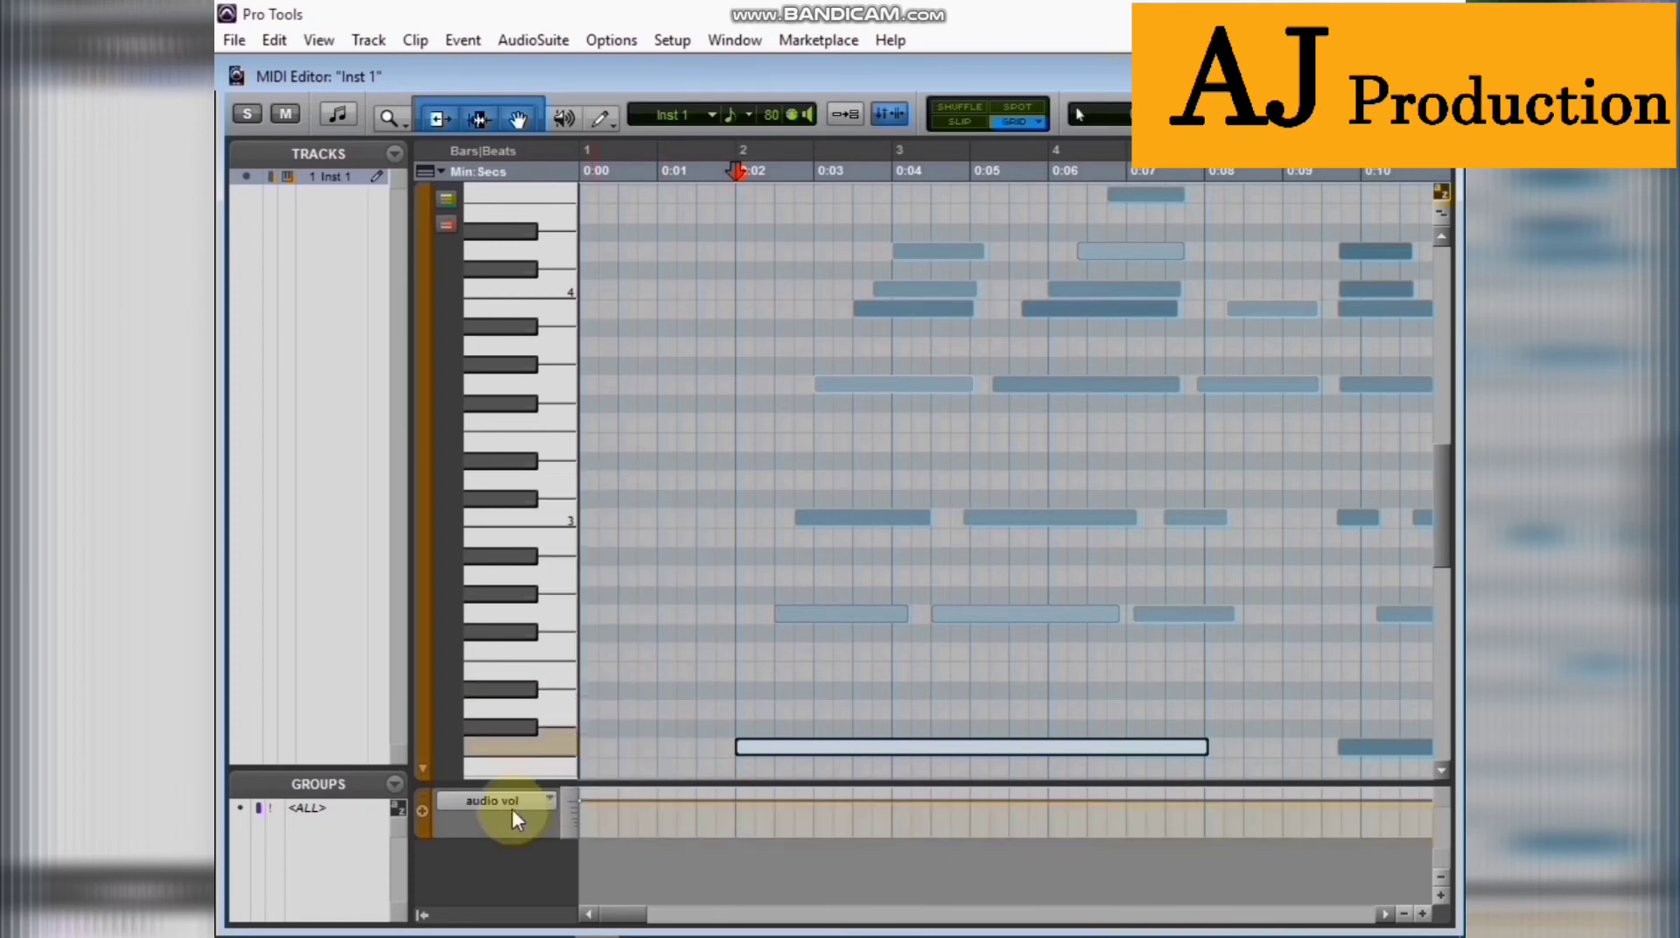
# - Switch the lane to breath cntrl (2) and draw a freehand hump from about 0:04.5 to 0:07
pyautogui.click(510, 798)
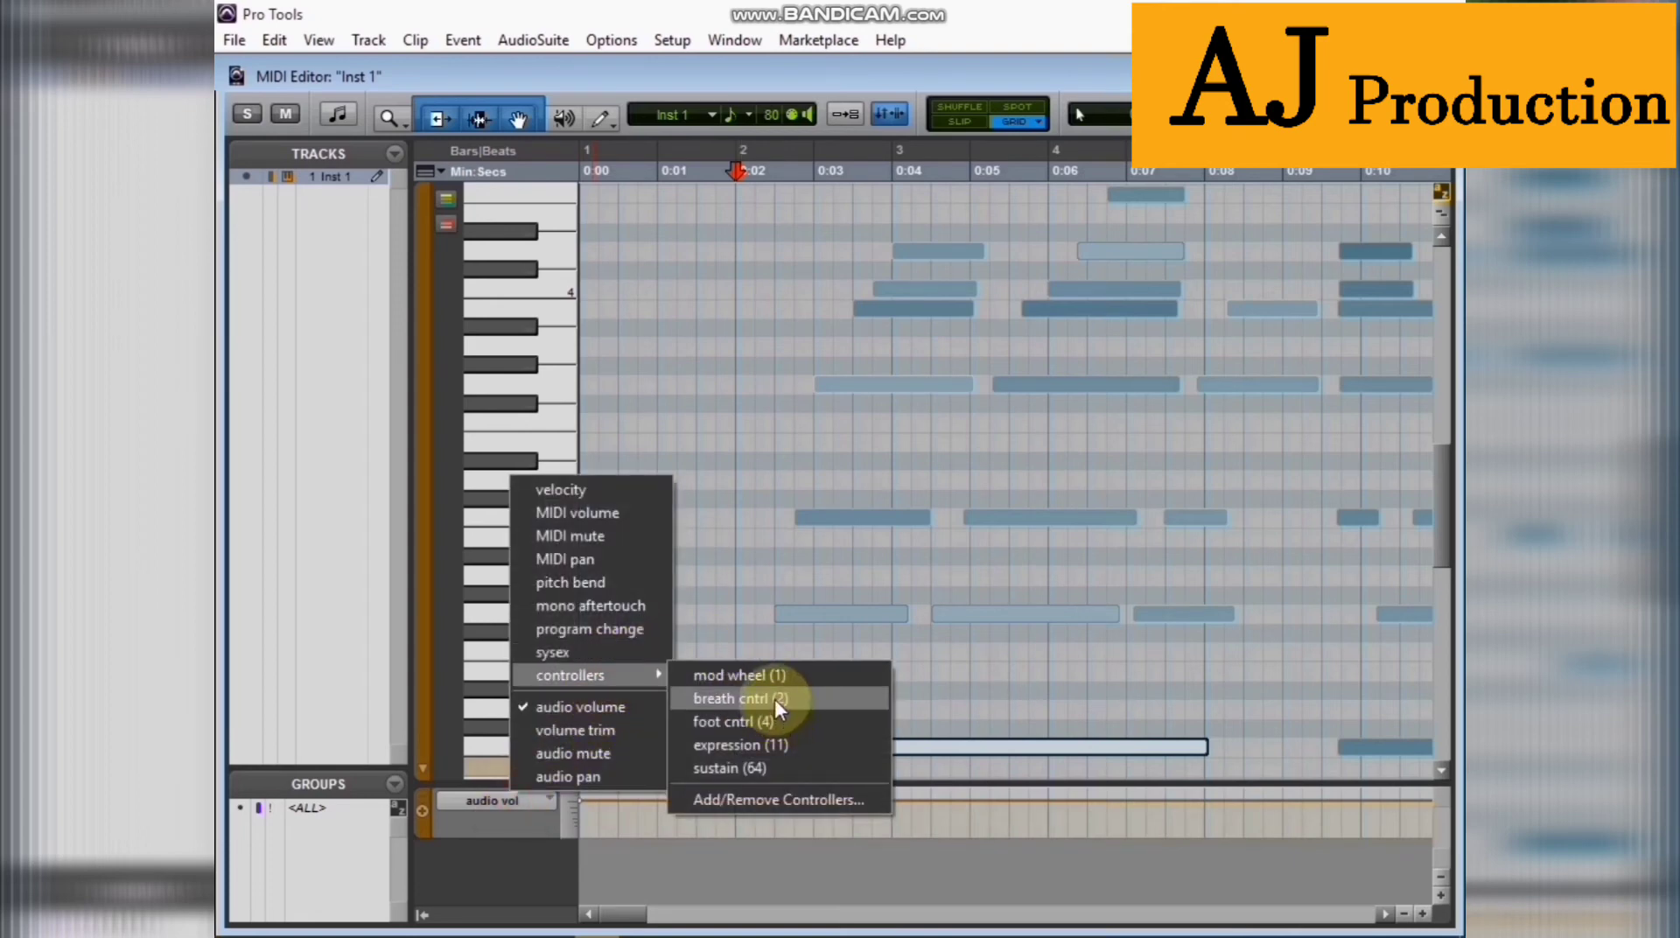
pyautogui.click(781, 705)
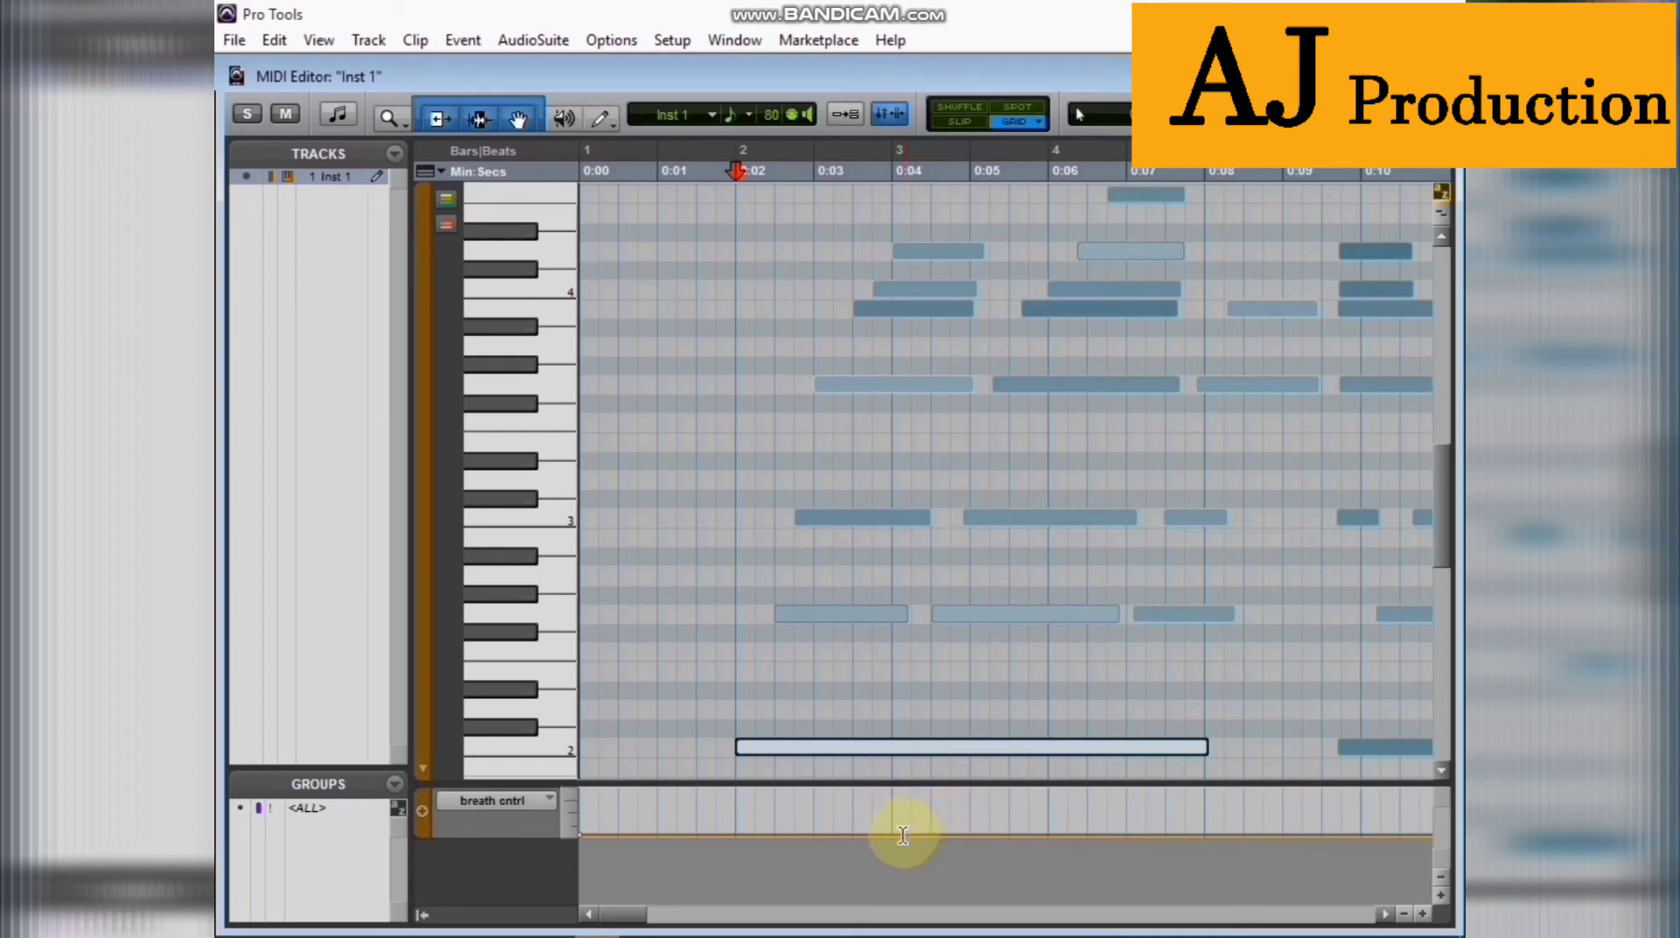
pyautogui.moveTo(606, 116); pyautogui.dragTo(593, 133)
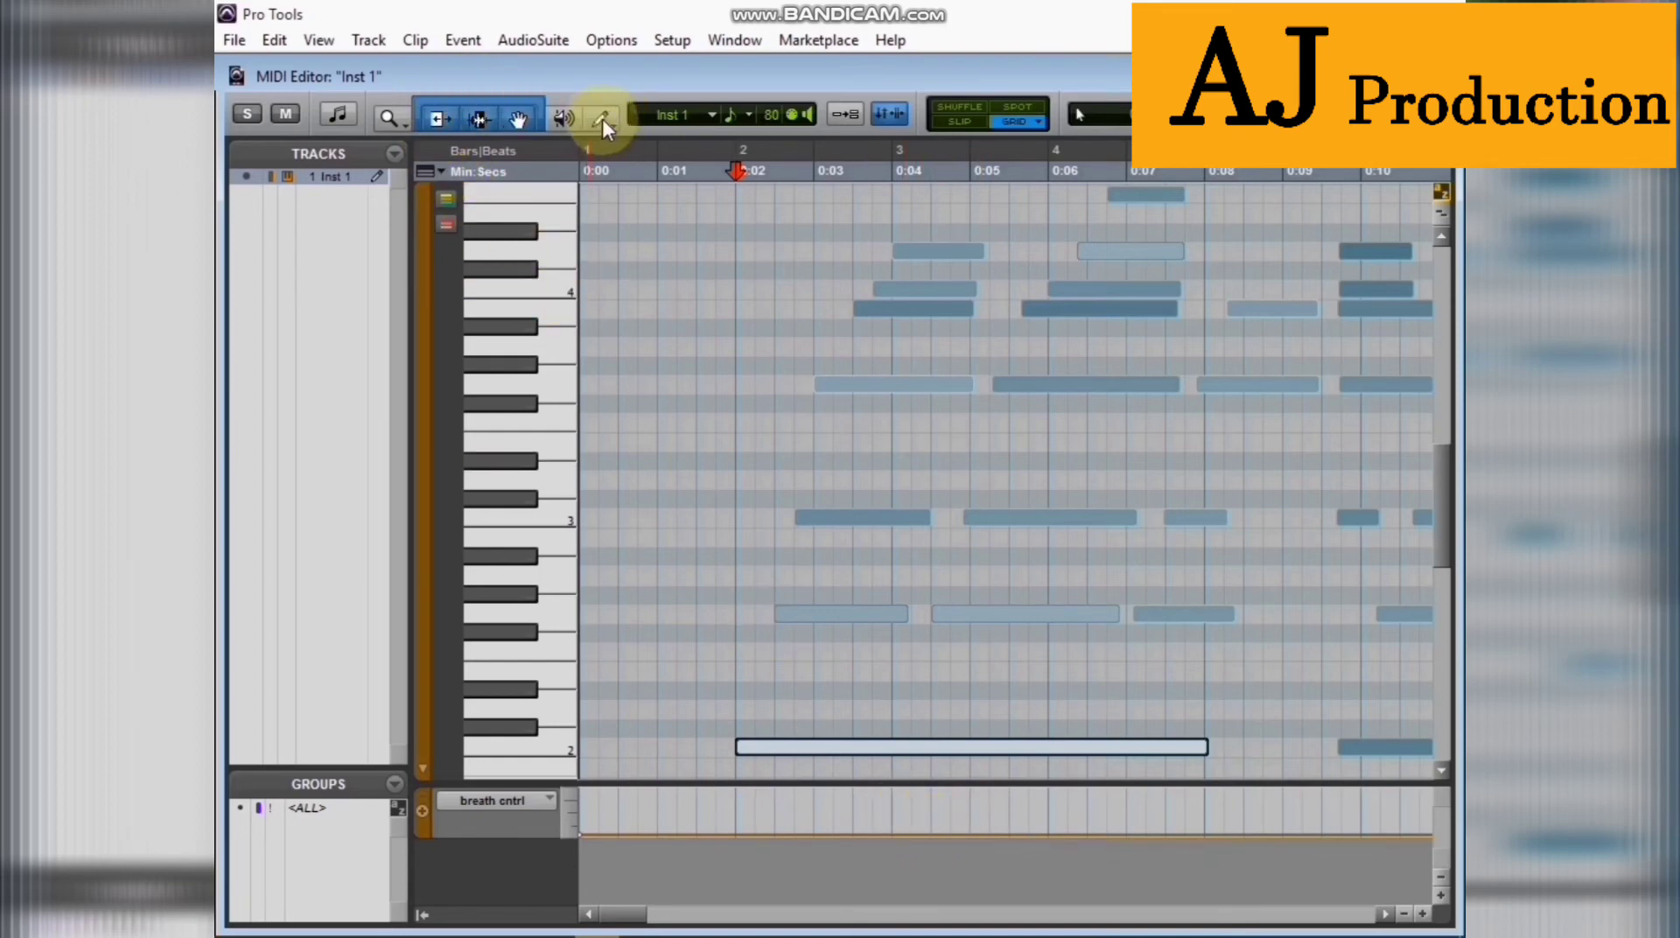
pyautogui.click(600, 120)
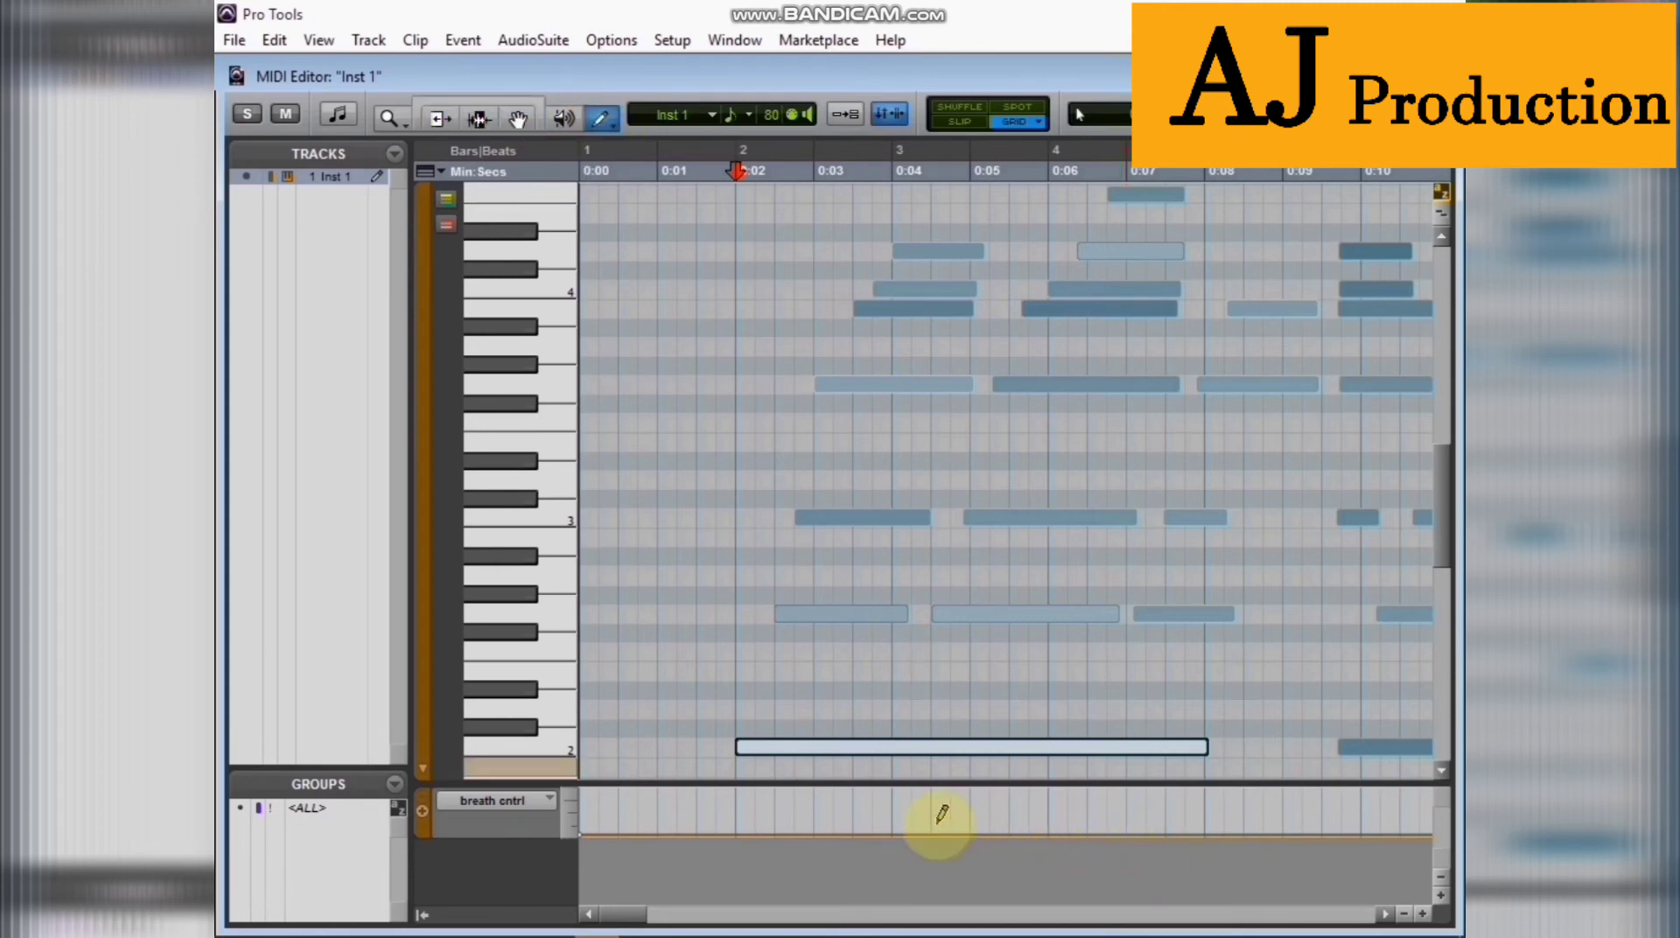
pyautogui.moveTo(933, 824)
pyautogui.mouseDown()
pyautogui.moveTo(996, 795)
pyautogui.moveTo(1116, 827)
pyautogui.mouseUp()
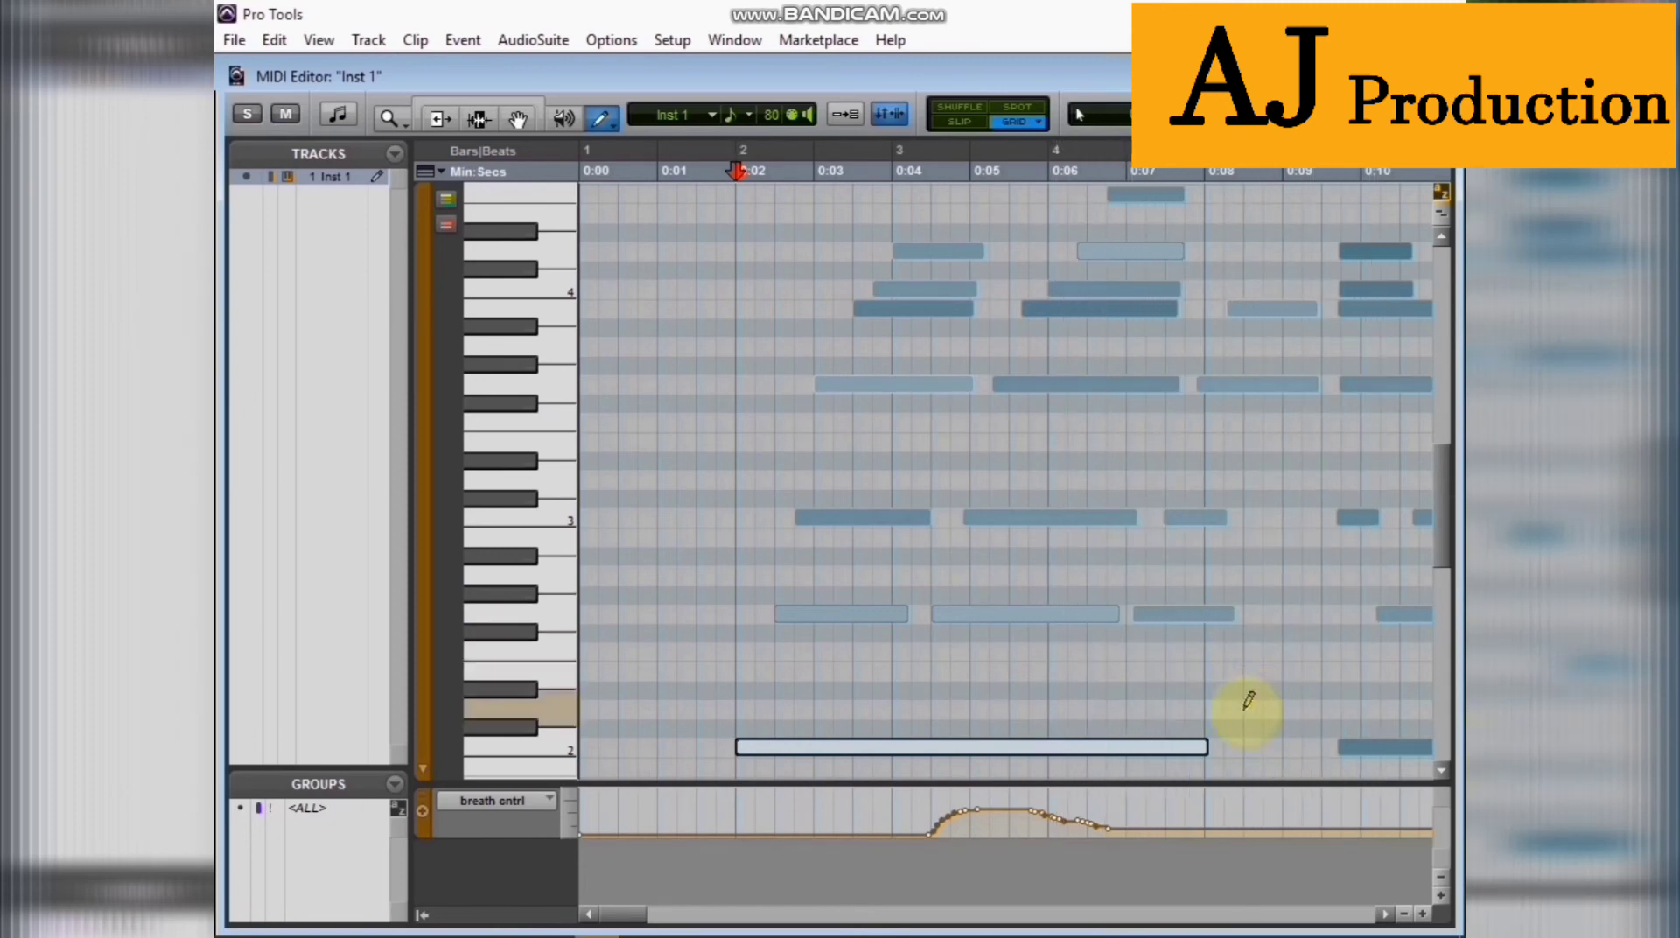
# - Switch the automation lane to the foot cntrl (4) controller
pyautogui.click(526, 799)
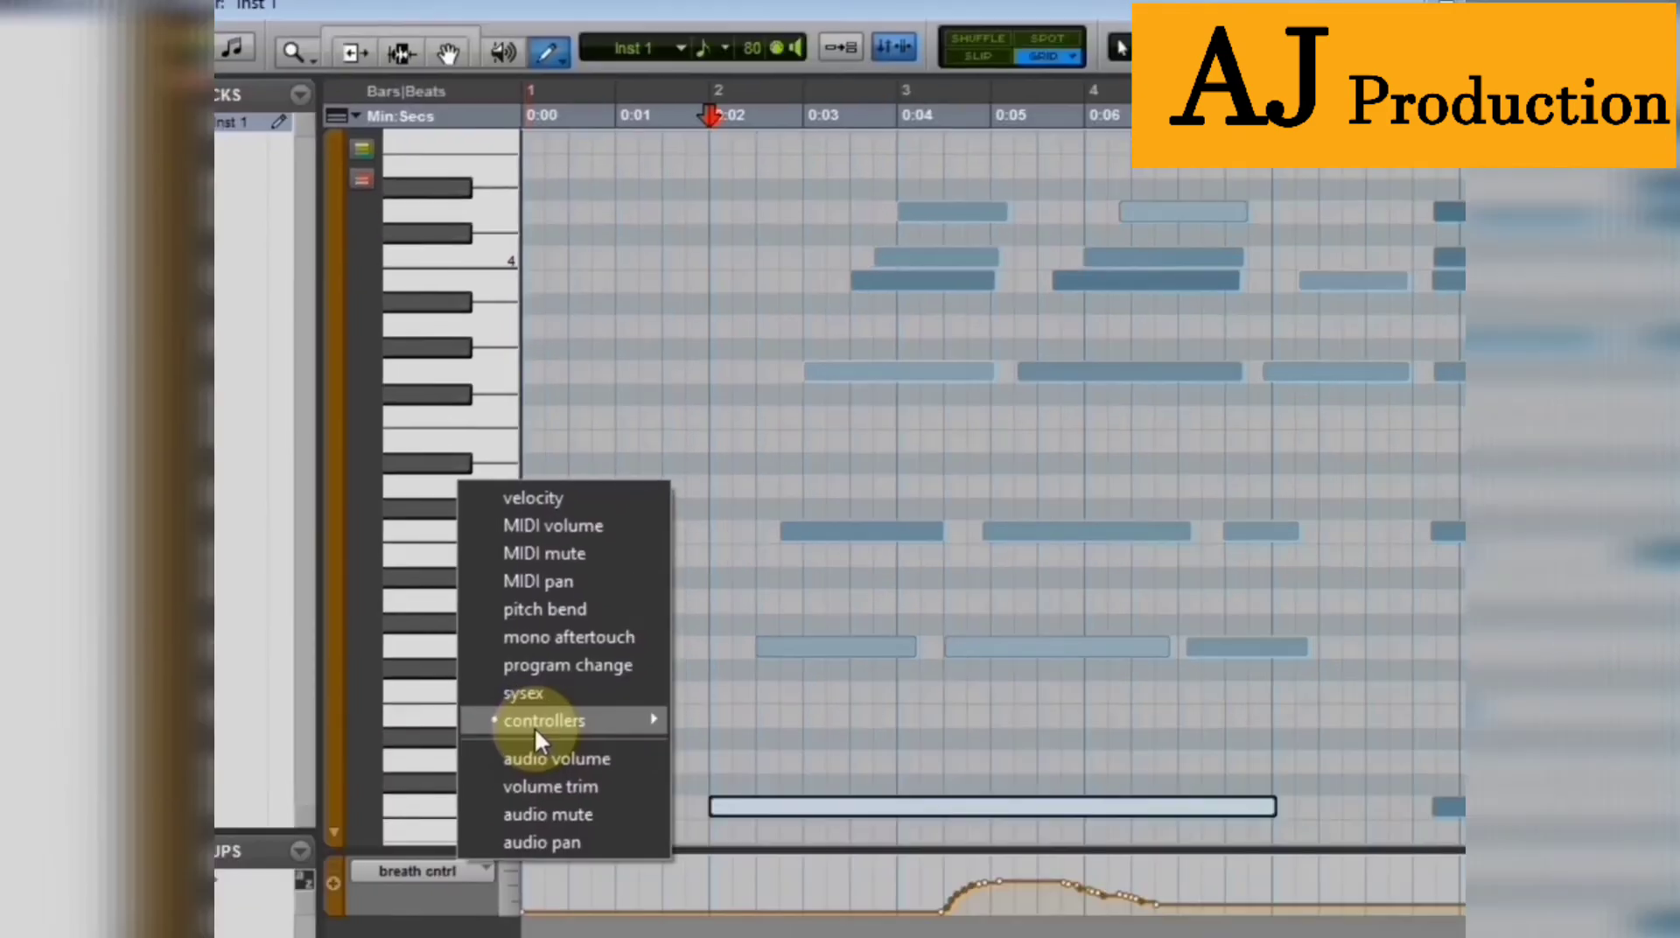
pyautogui.moveTo(604, 675)
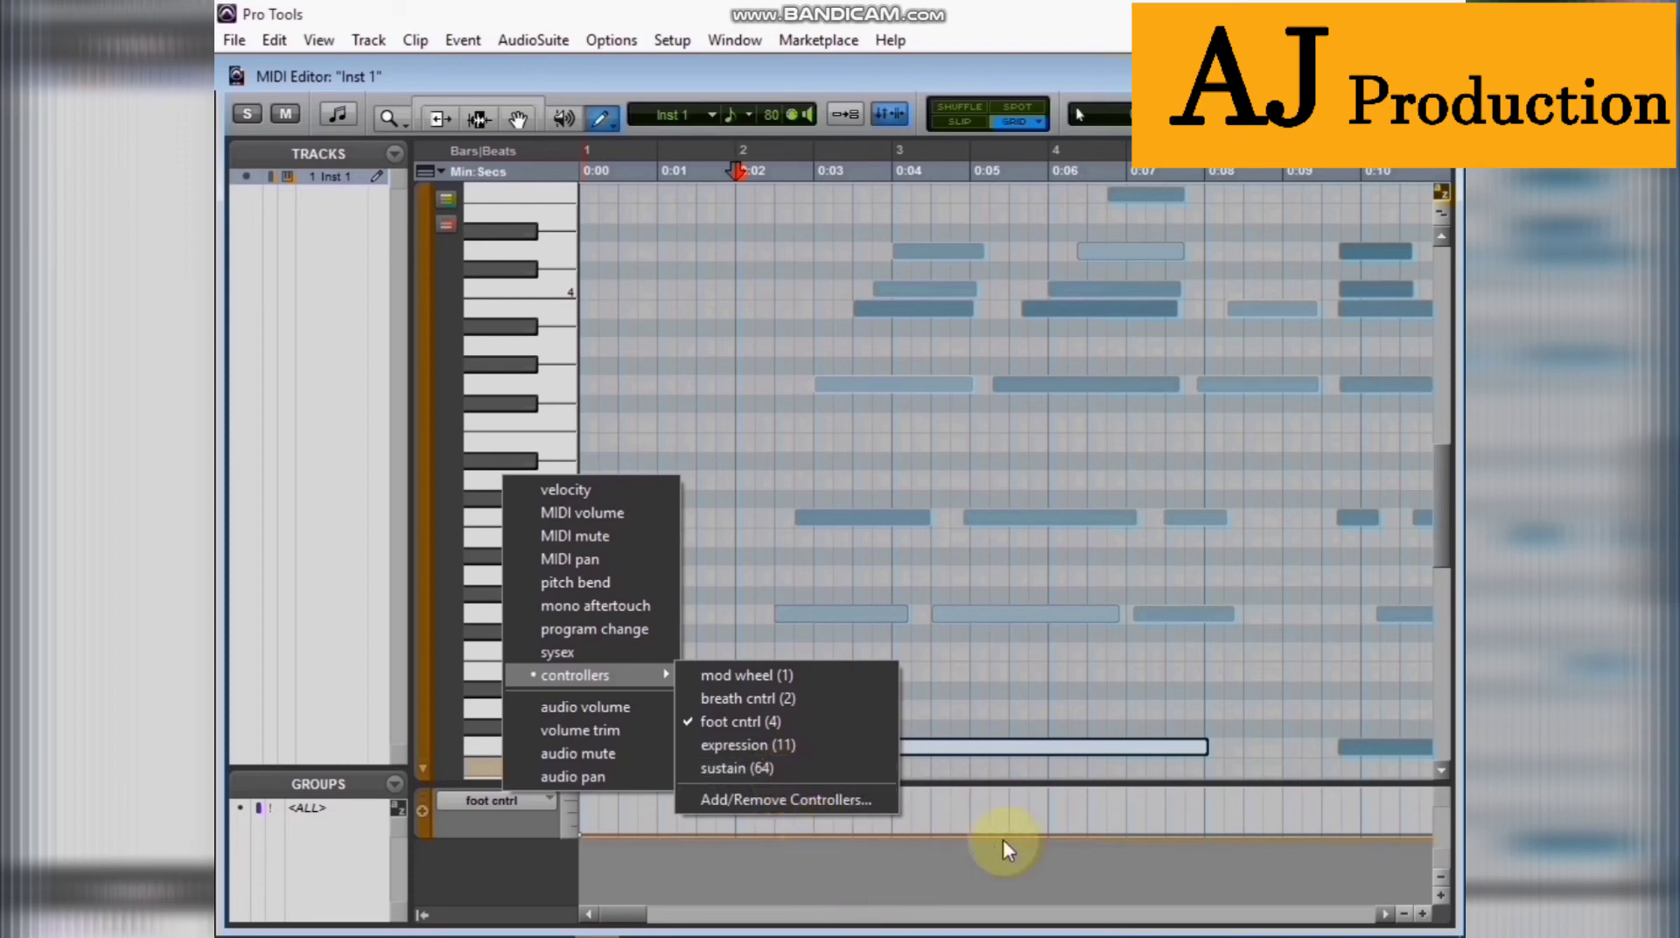
pyautogui.click(582, 72)
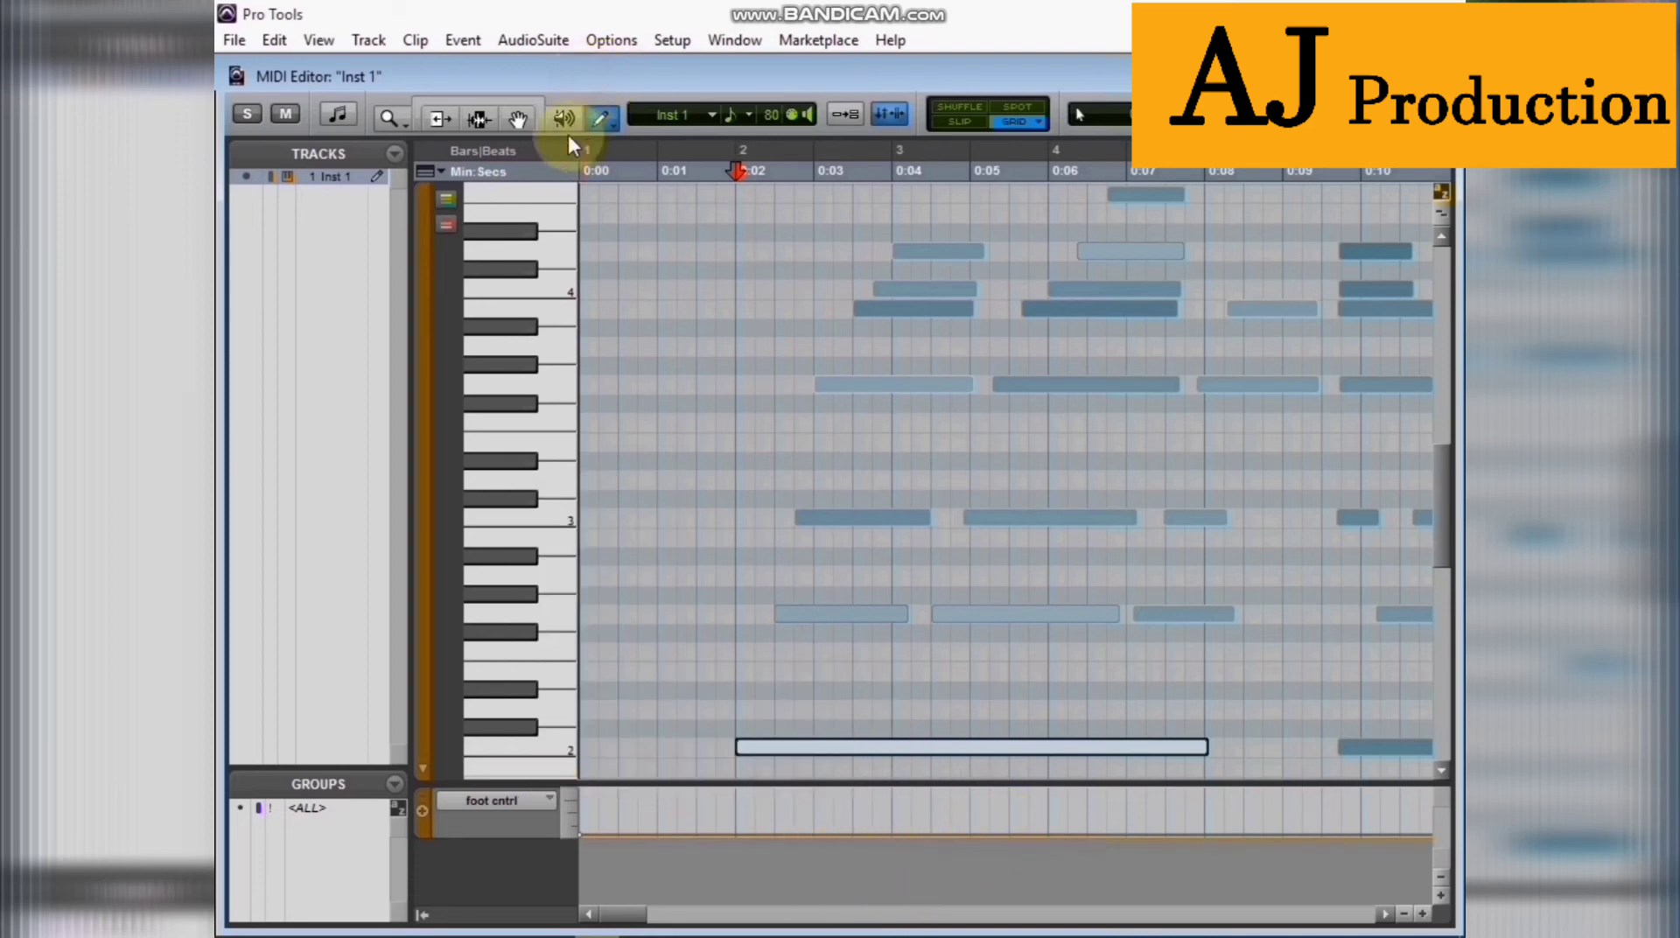
# - Try adding a short note at 0:02 just above the long low note with the Pencil tool, and delete it
pyautogui.click(613, 120)
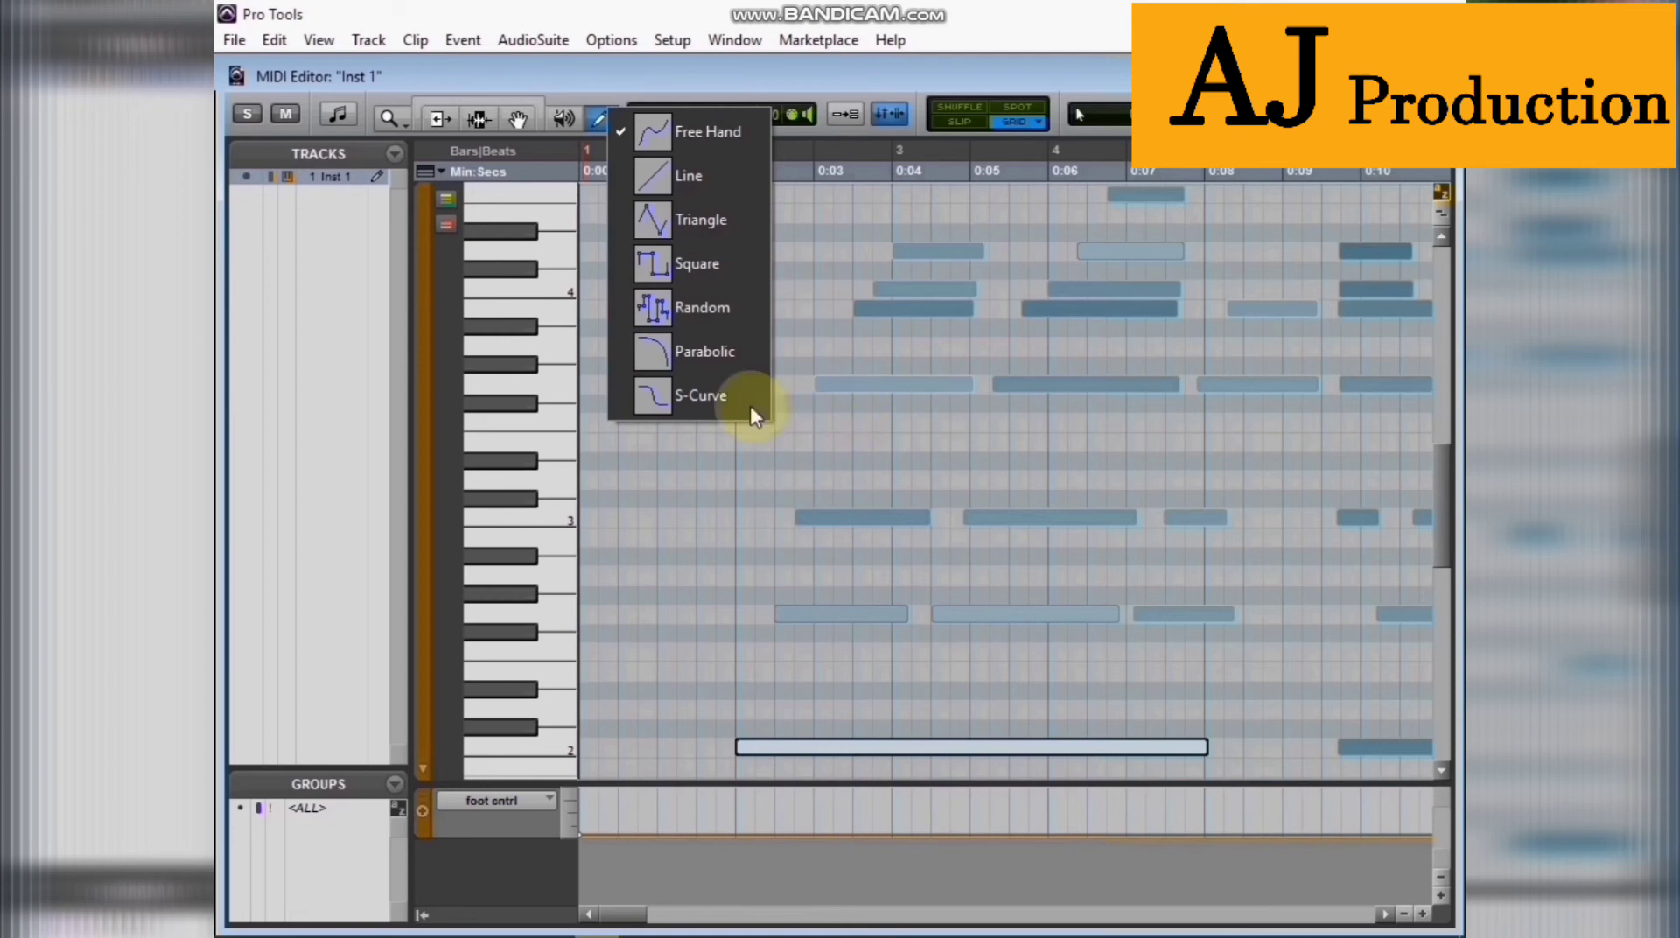
pyautogui.click(744, 689)
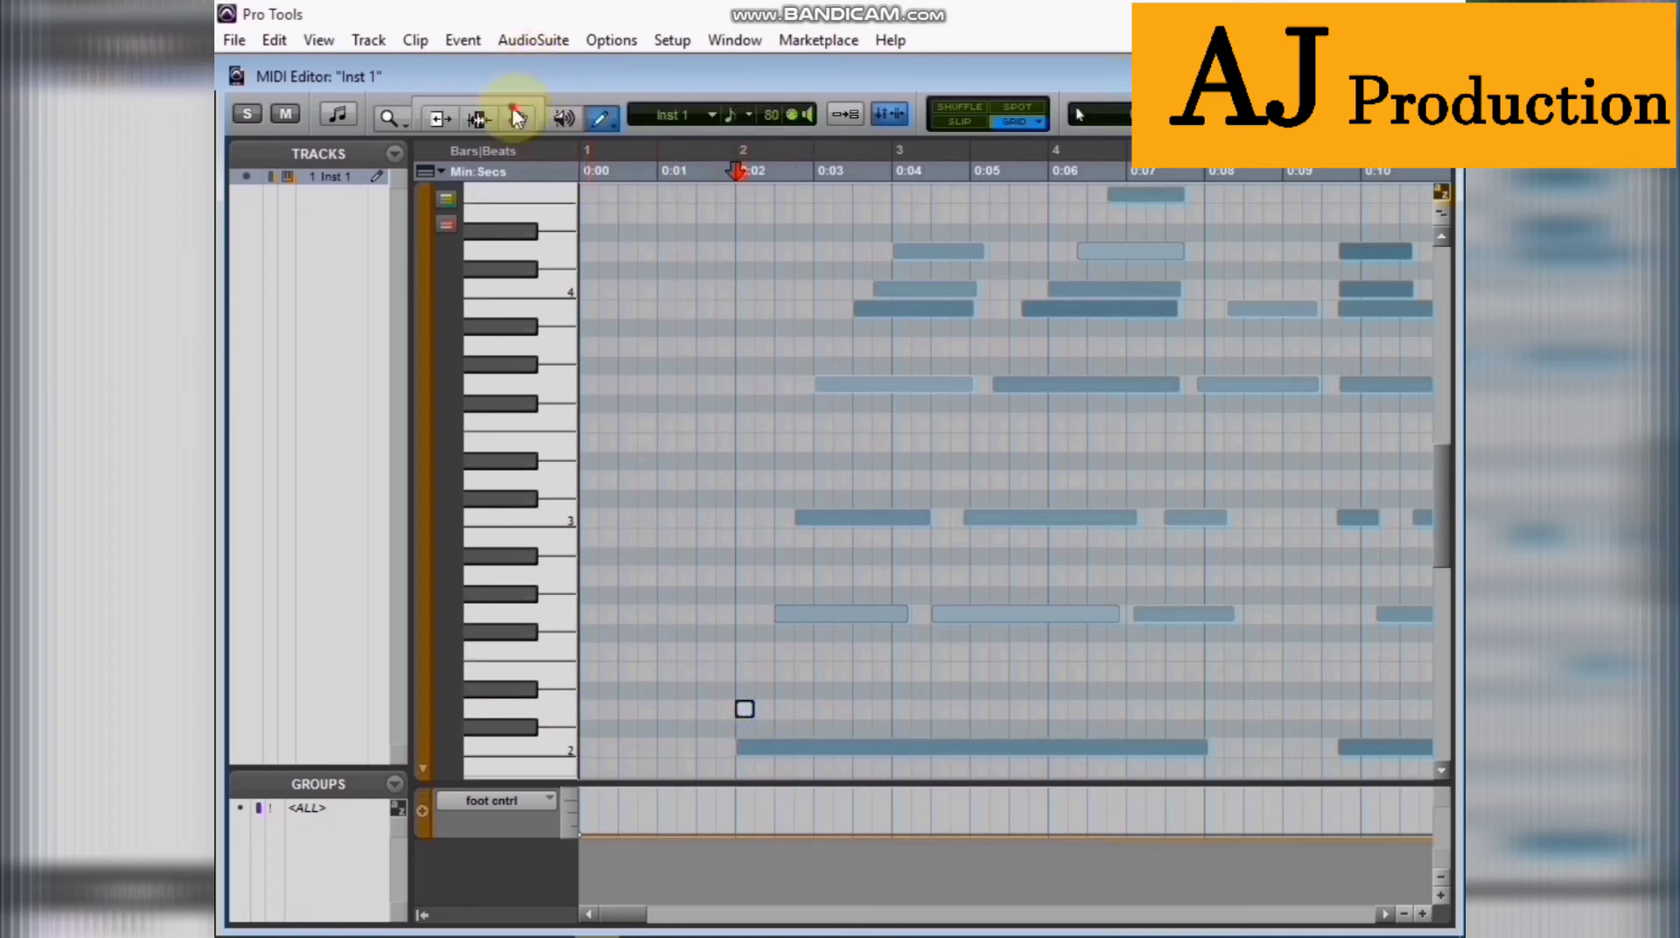
pyautogui.click(518, 116)
pyautogui.click(520, 100)
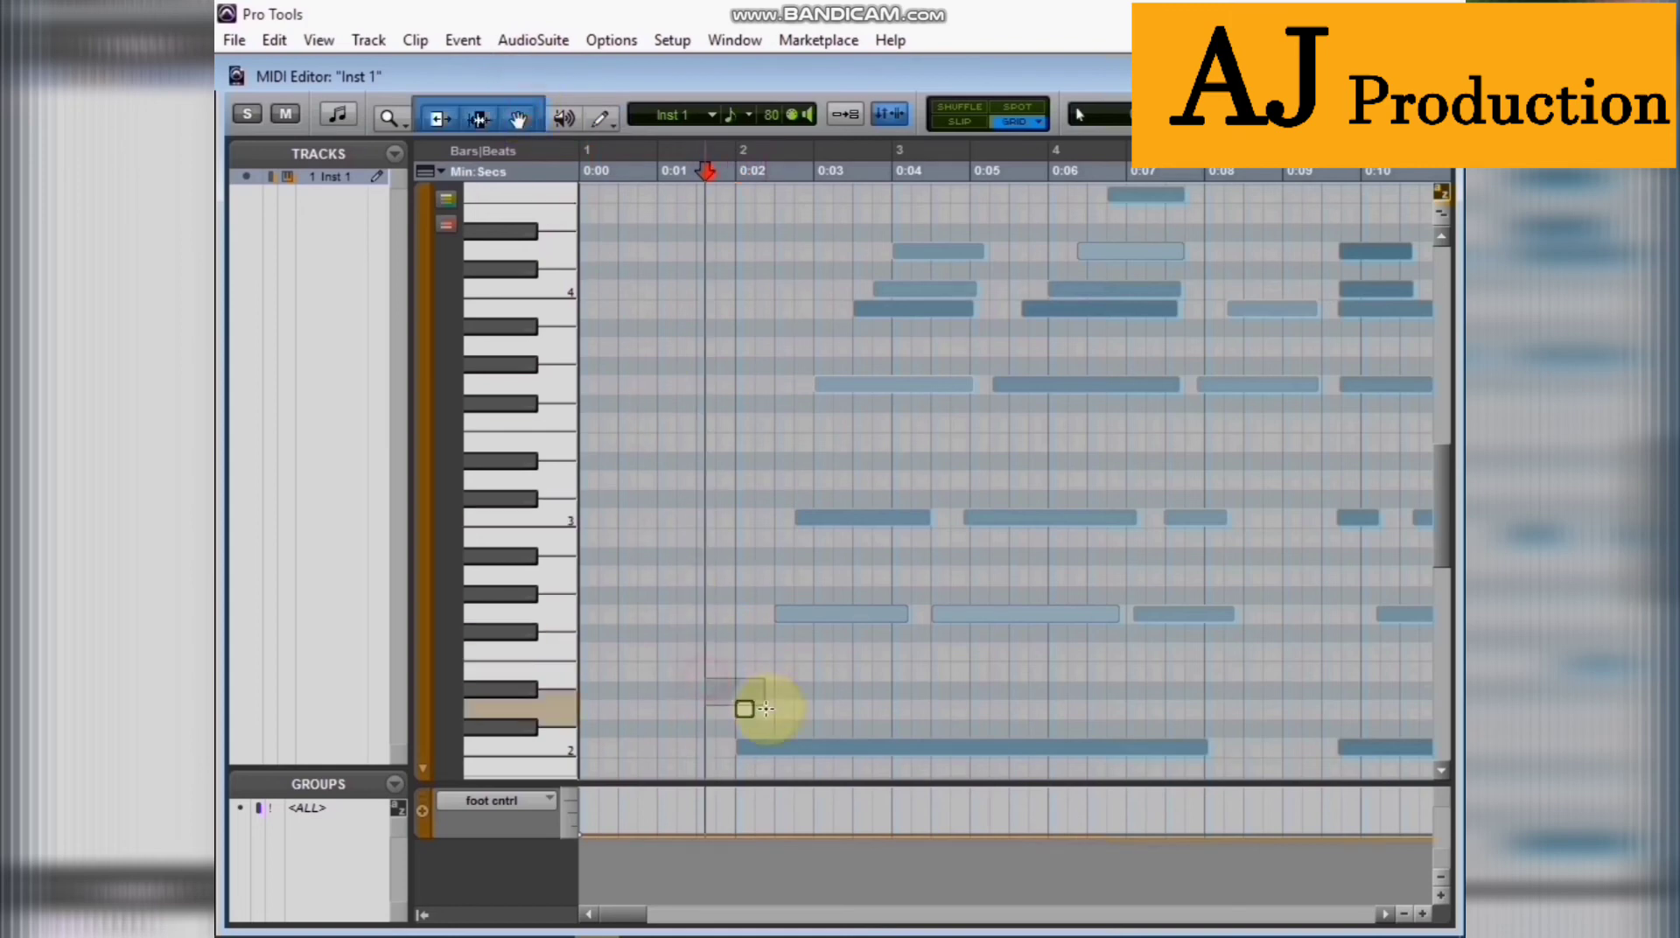
pyautogui.click(610, 126)
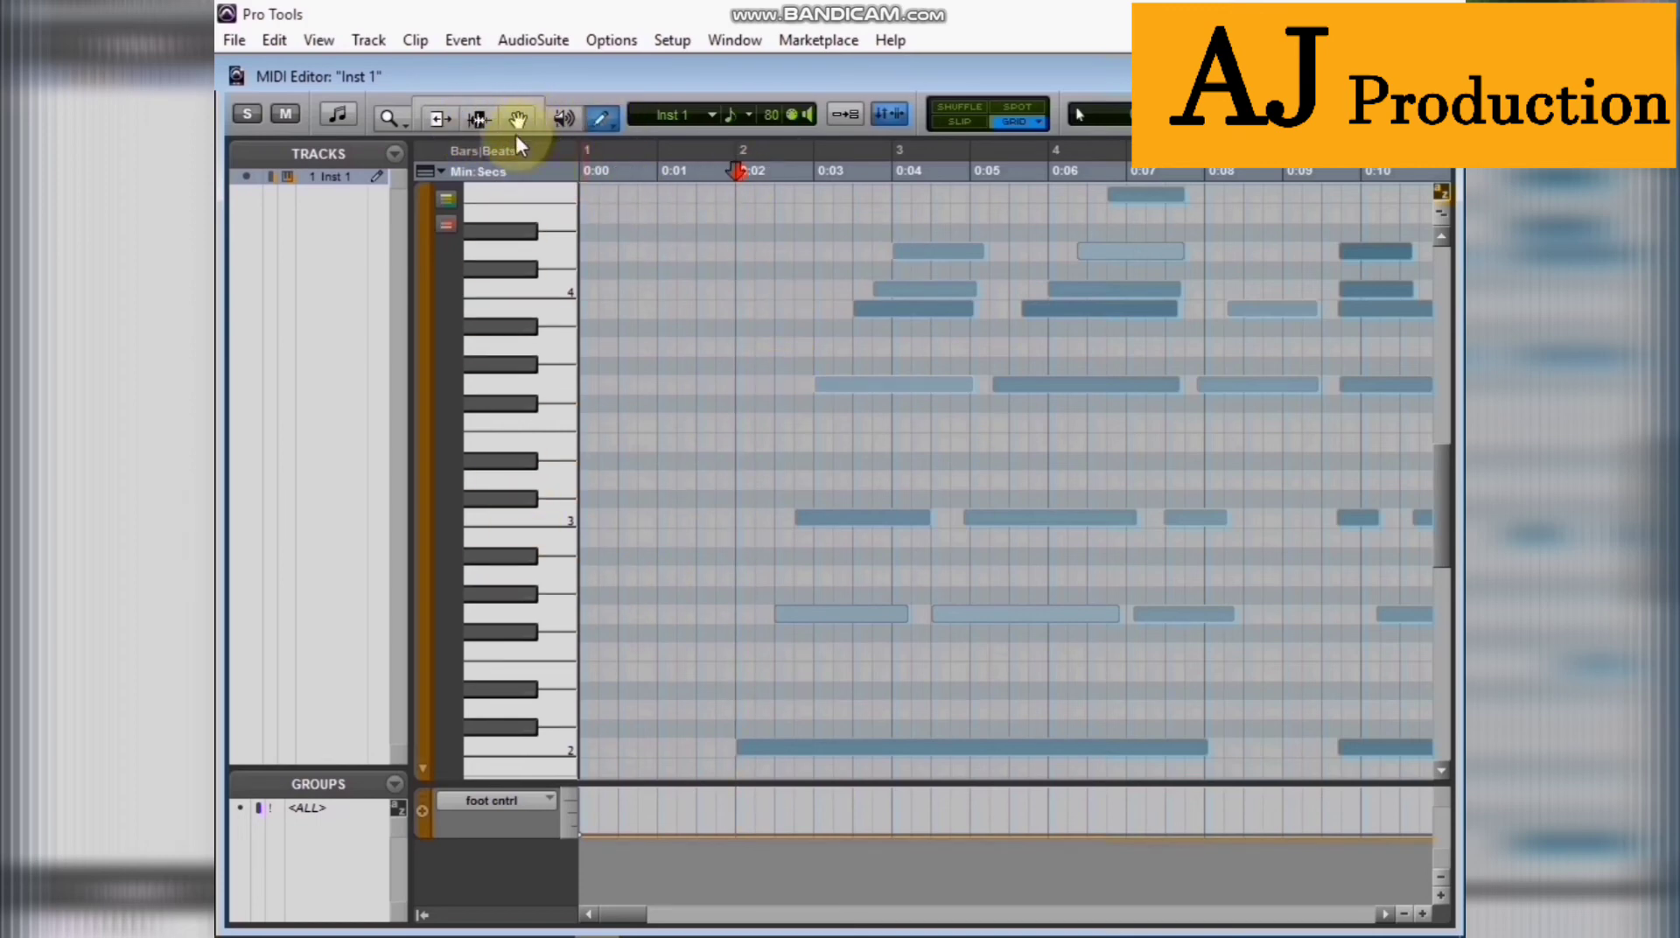
pyautogui.click(484, 101)
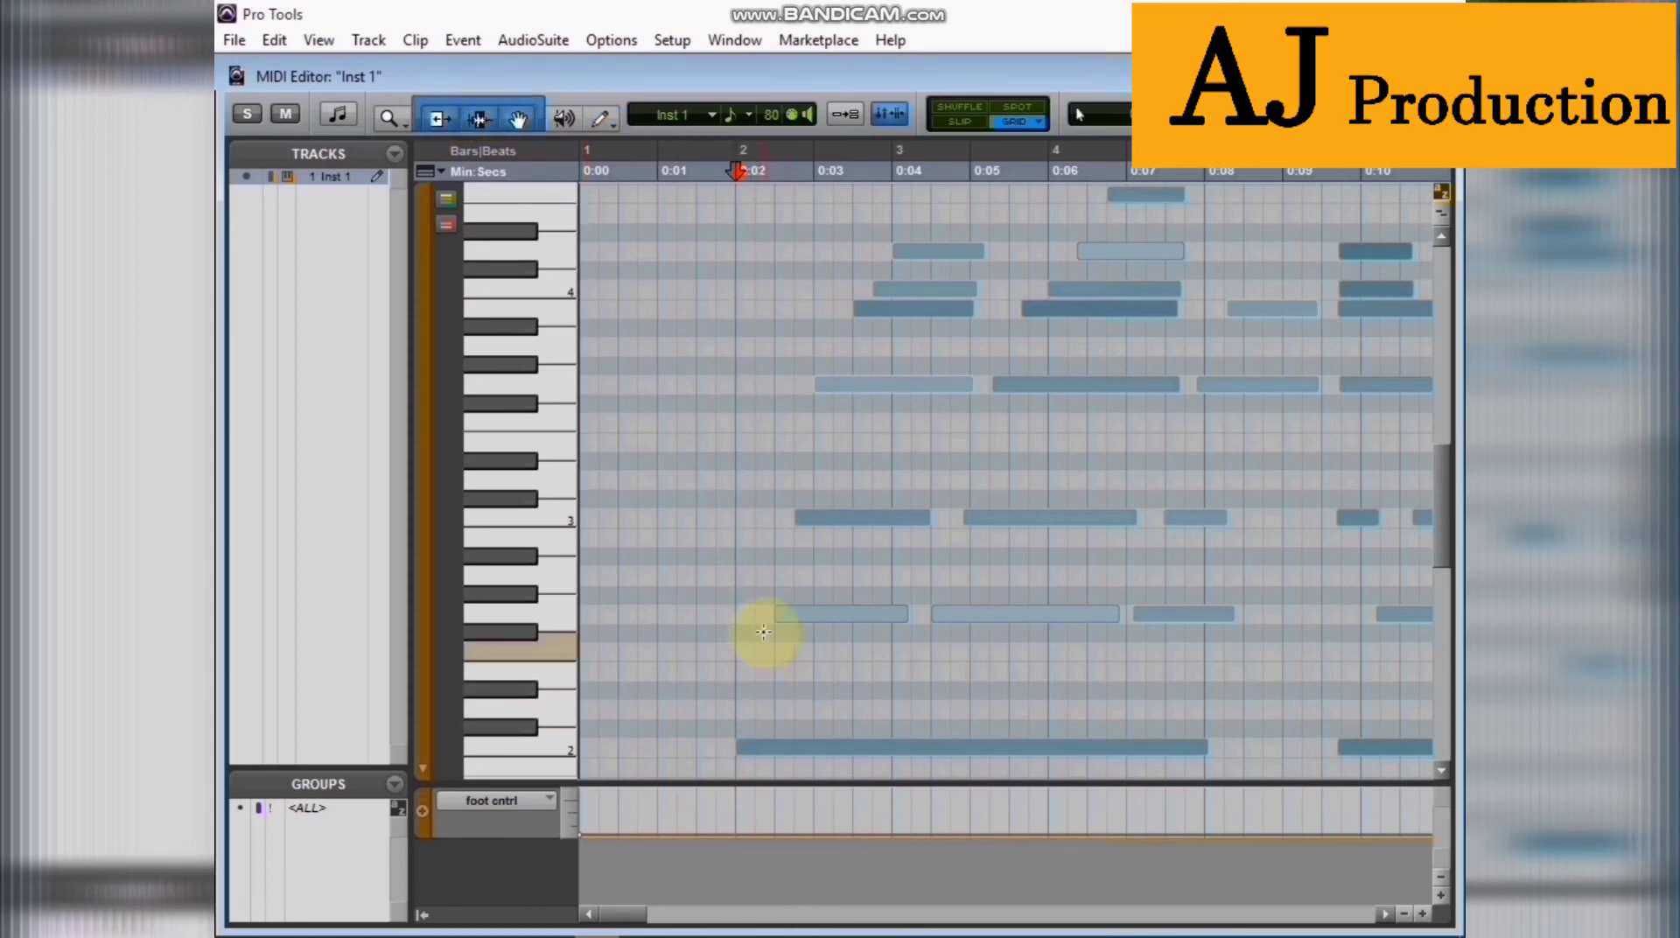
# - Close the MIDI Editor and commit the Inst 1 track to audio
pyautogui.click(780, 612)
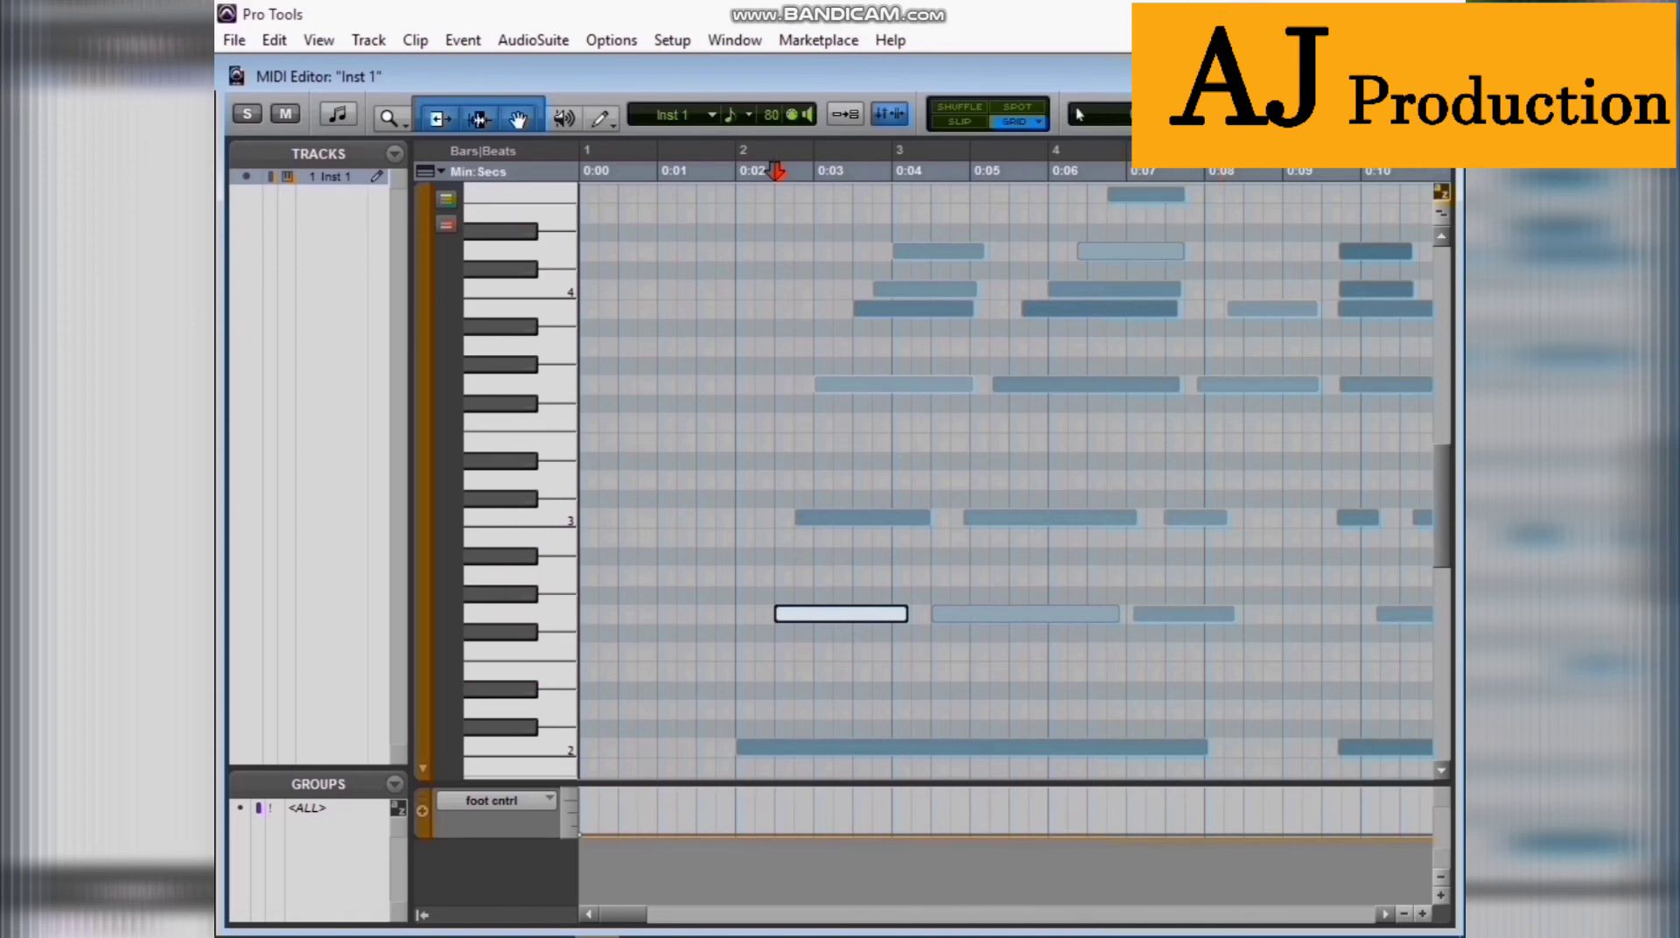
pyautogui.hotkey('ctrl', 'w')
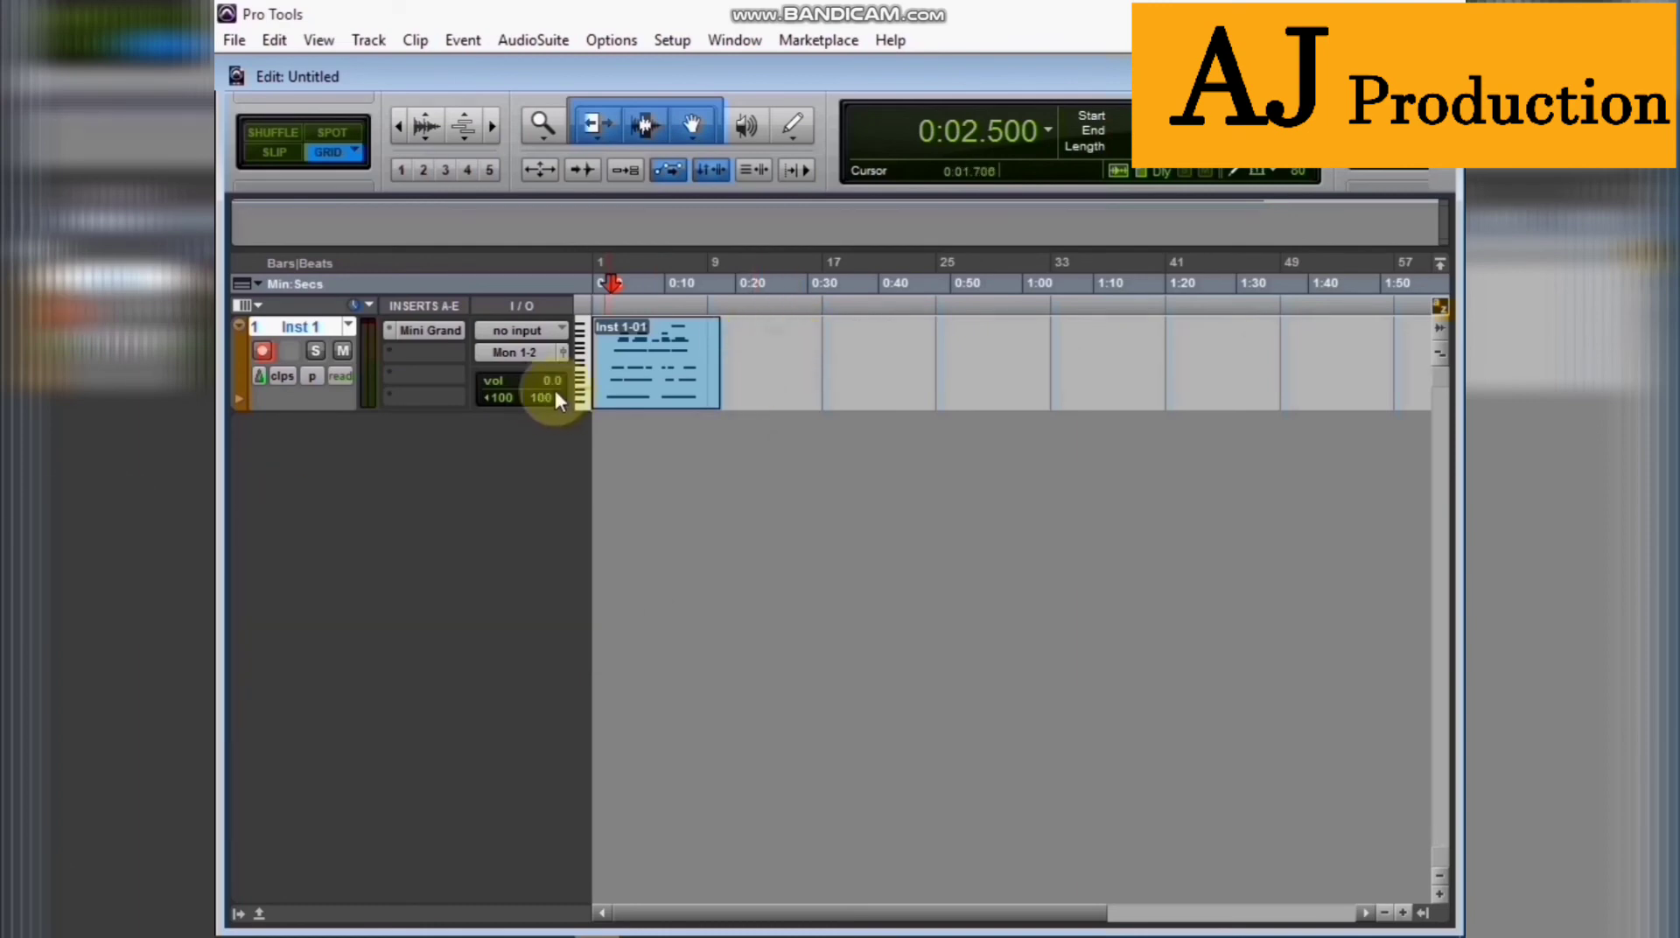
pyautogui.rightClick(296, 322)
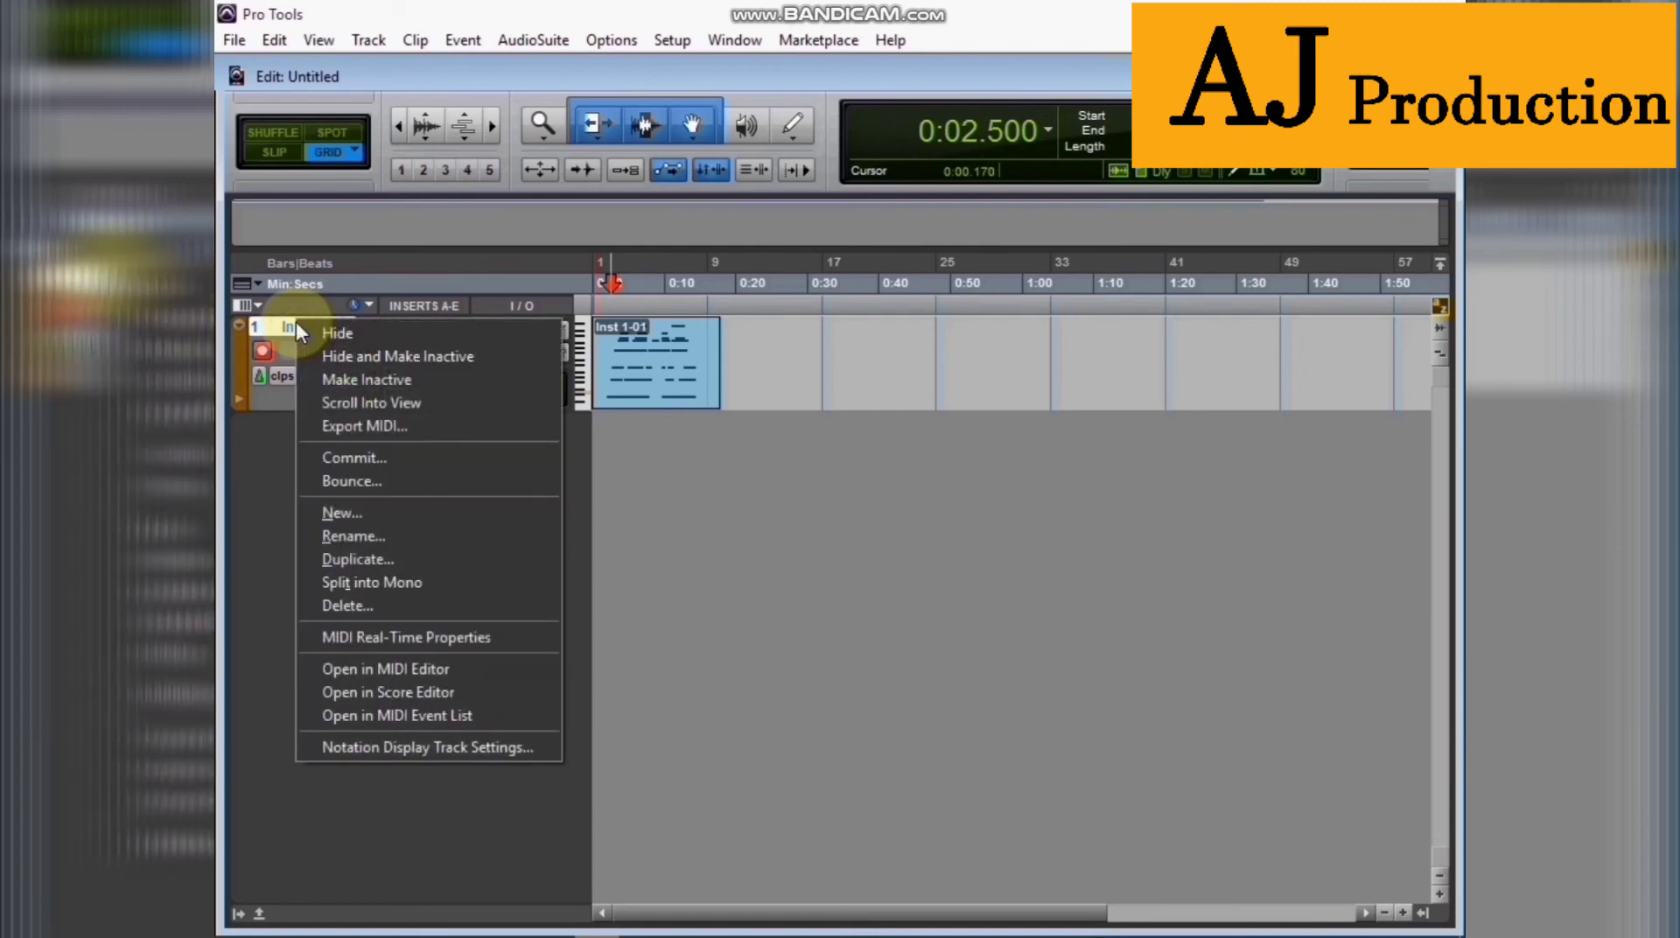
pyautogui.click(370, 460)
pyautogui.click(966, 565)
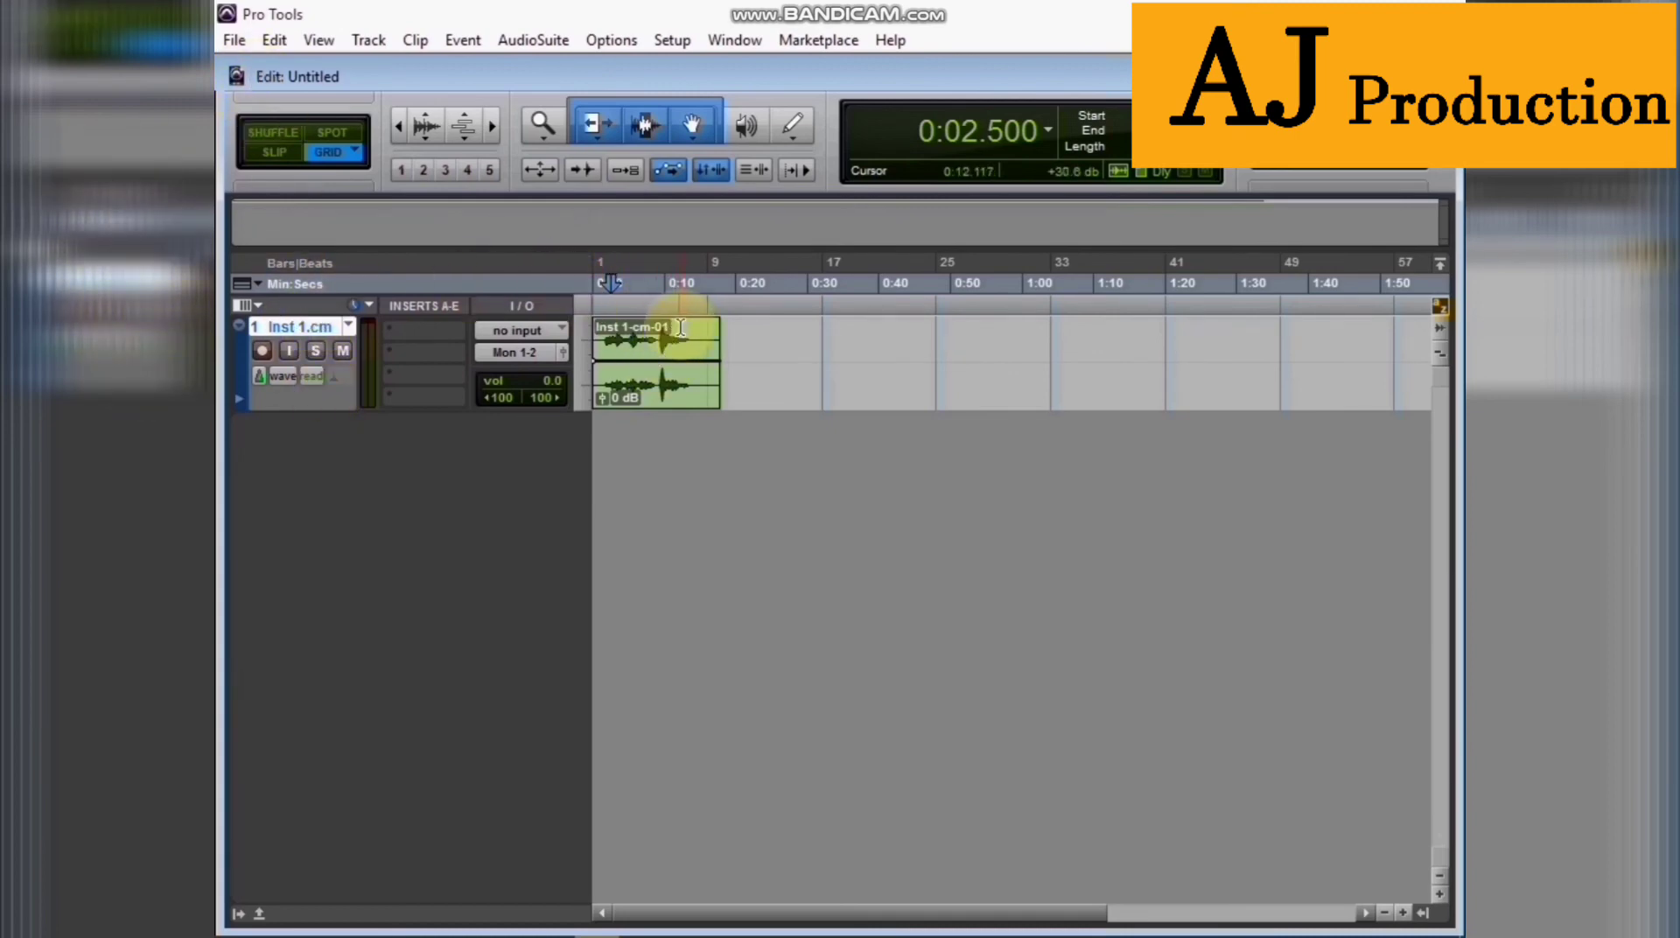
# - Audition the committed audio clip from several timeline positions and return to the start
pyautogui.click(639, 282)
pyautogui.click(622, 283)
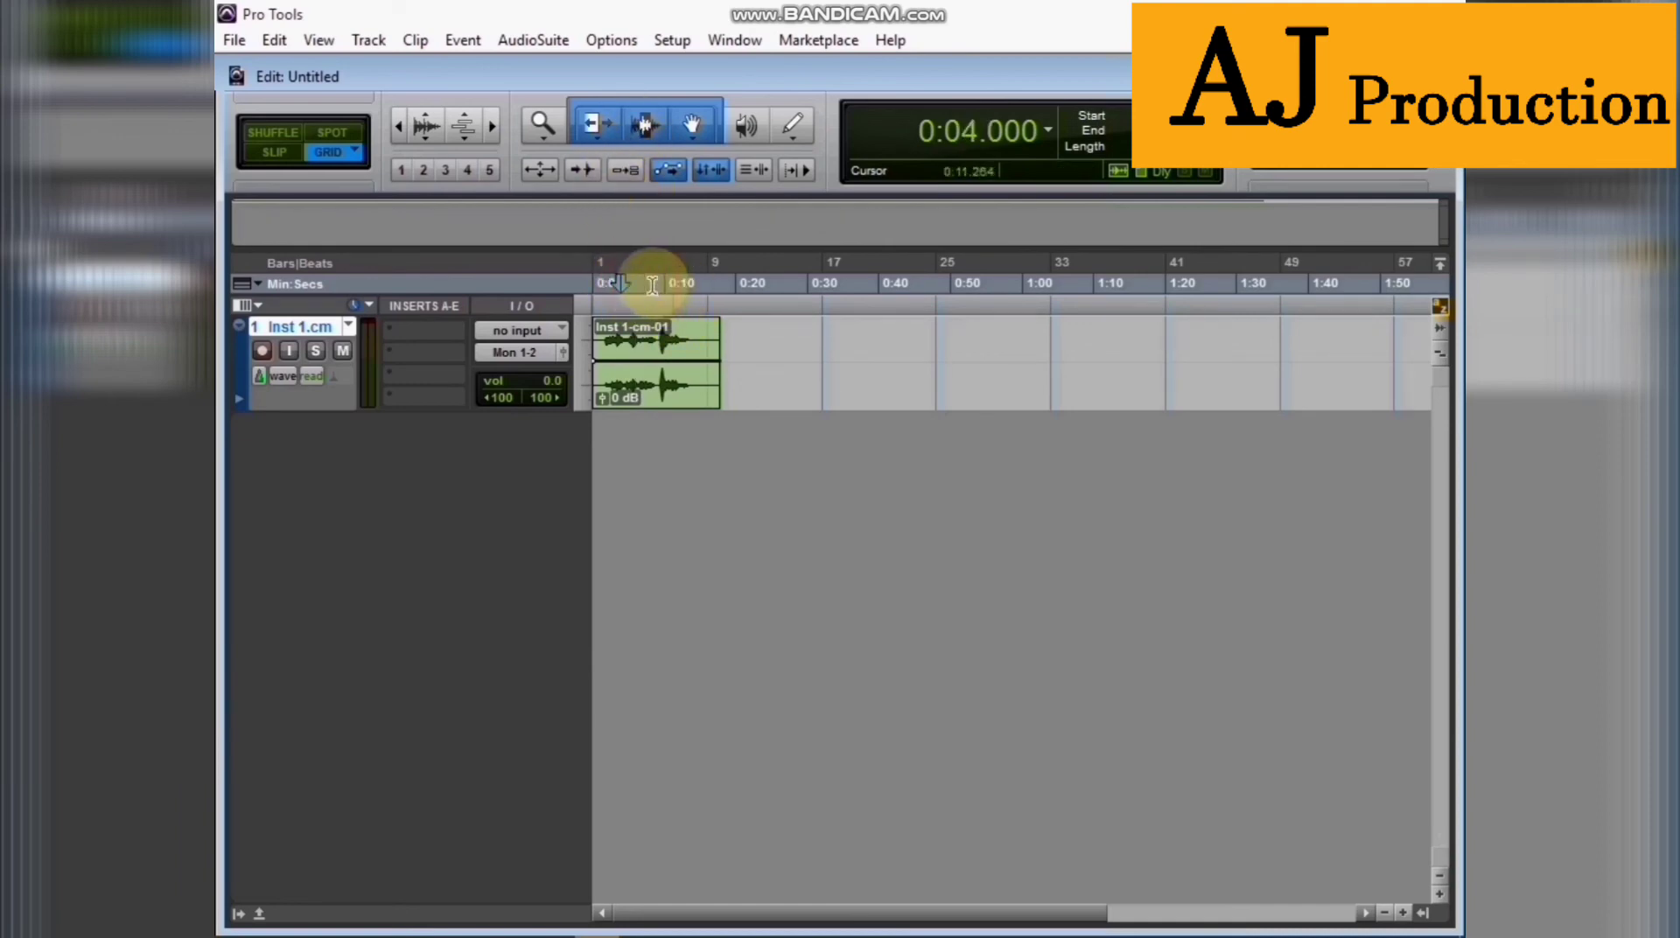
pyautogui.click(651, 283)
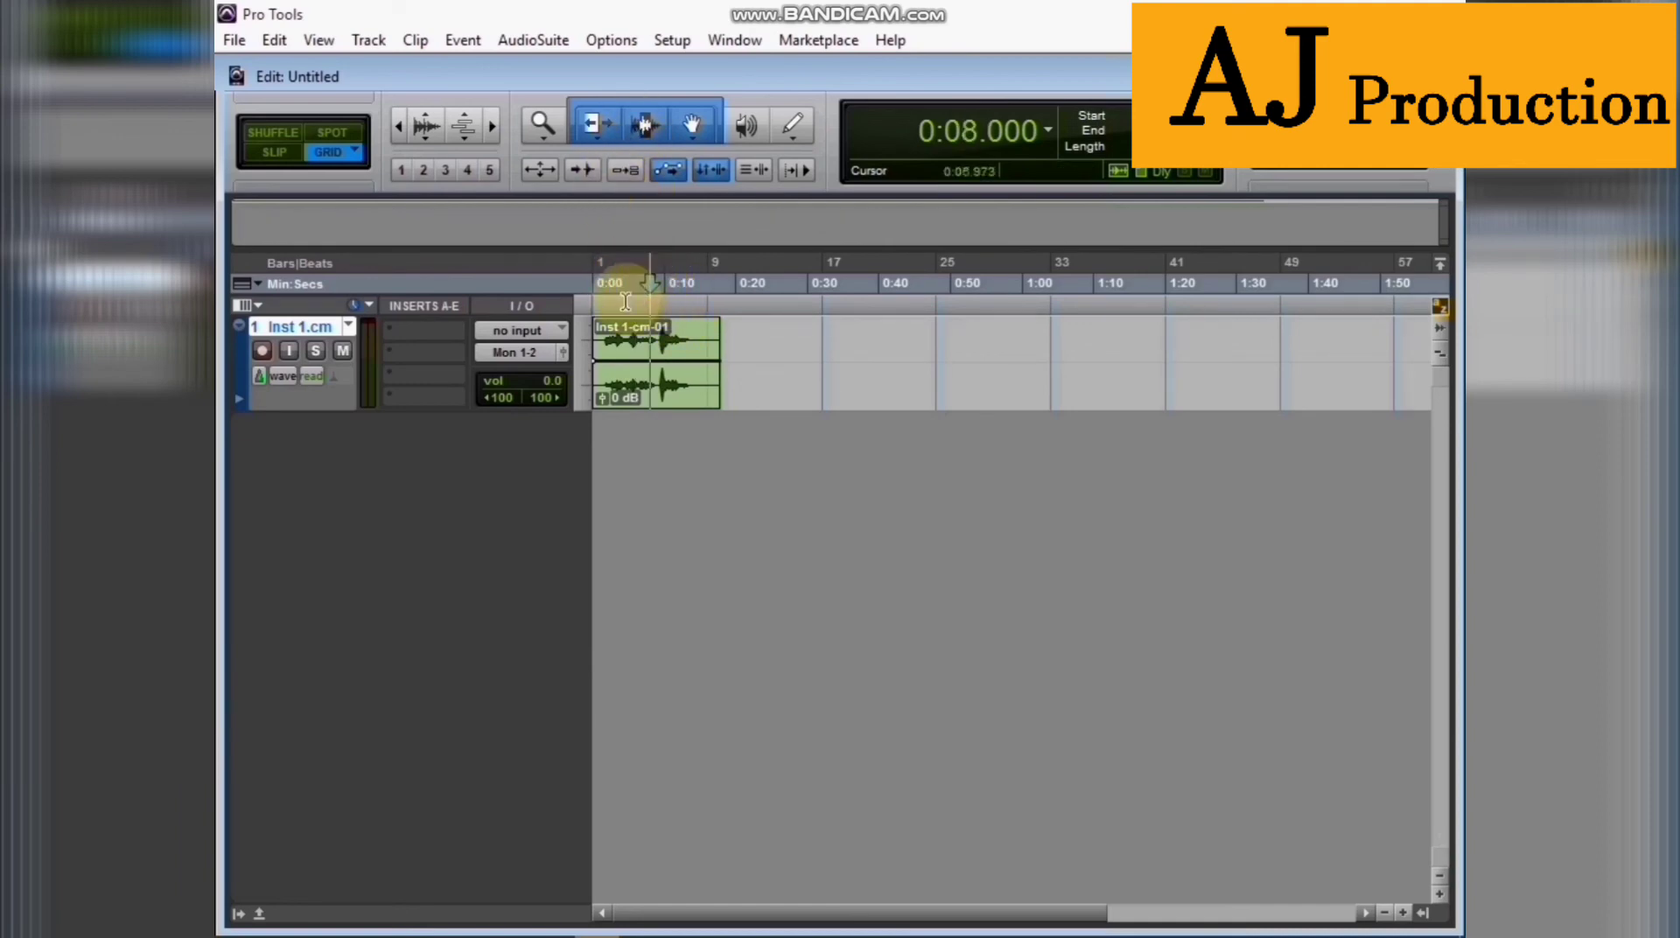
pyautogui.click(597, 262)
pyautogui.click(657, 262)
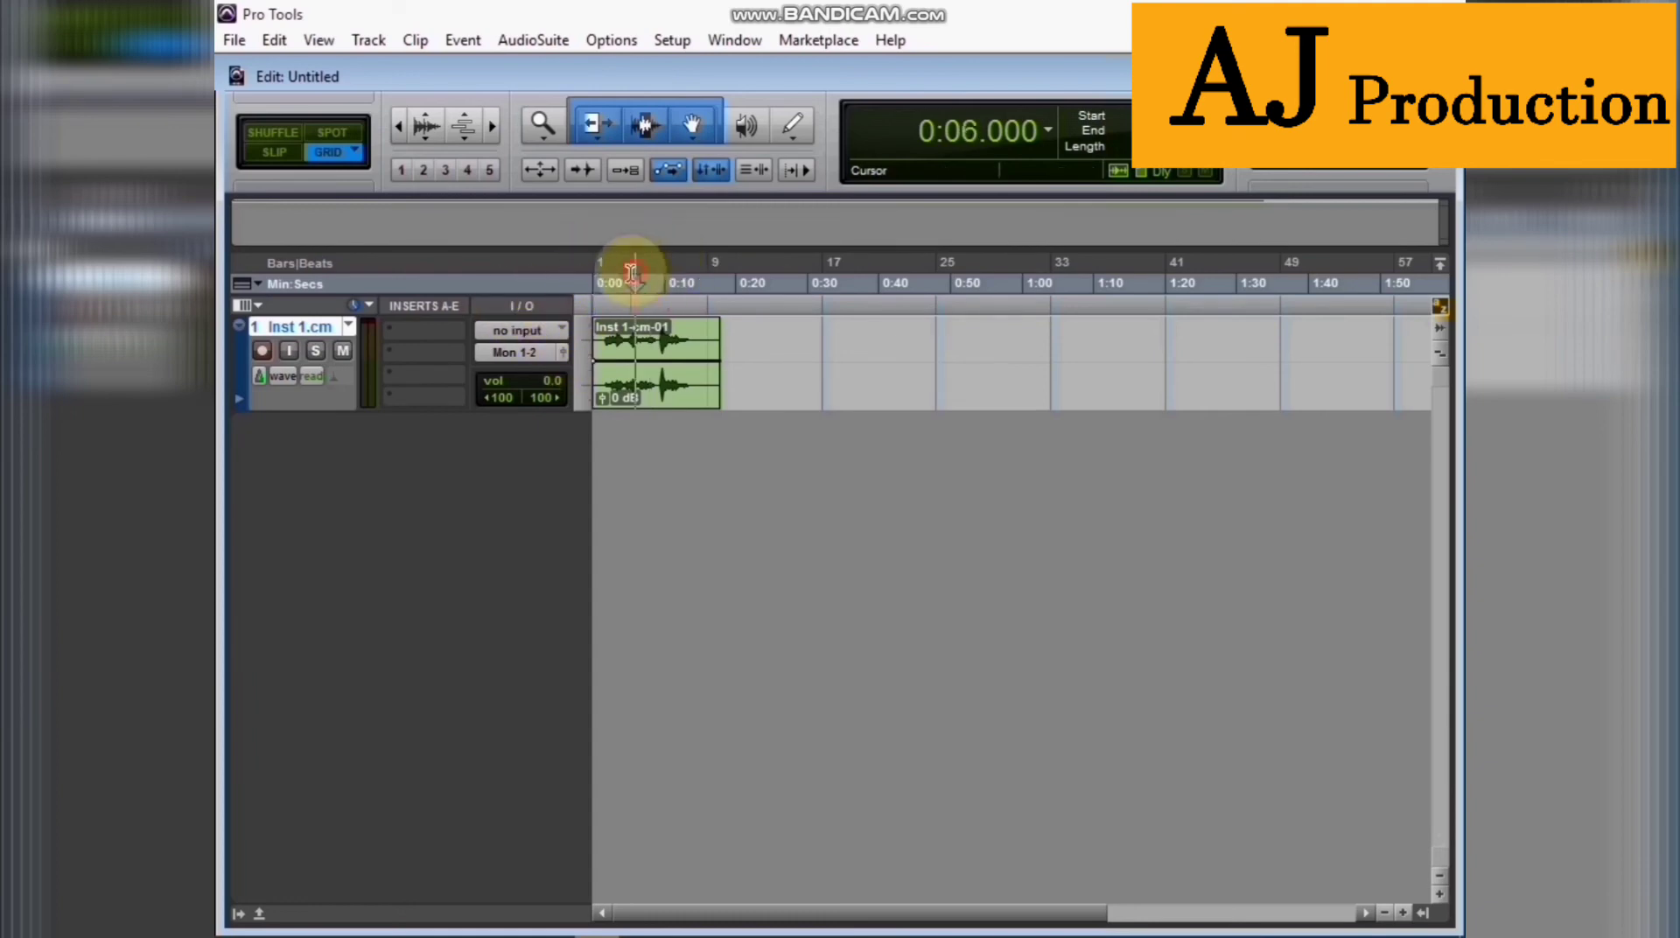
pyautogui.click(638, 276)
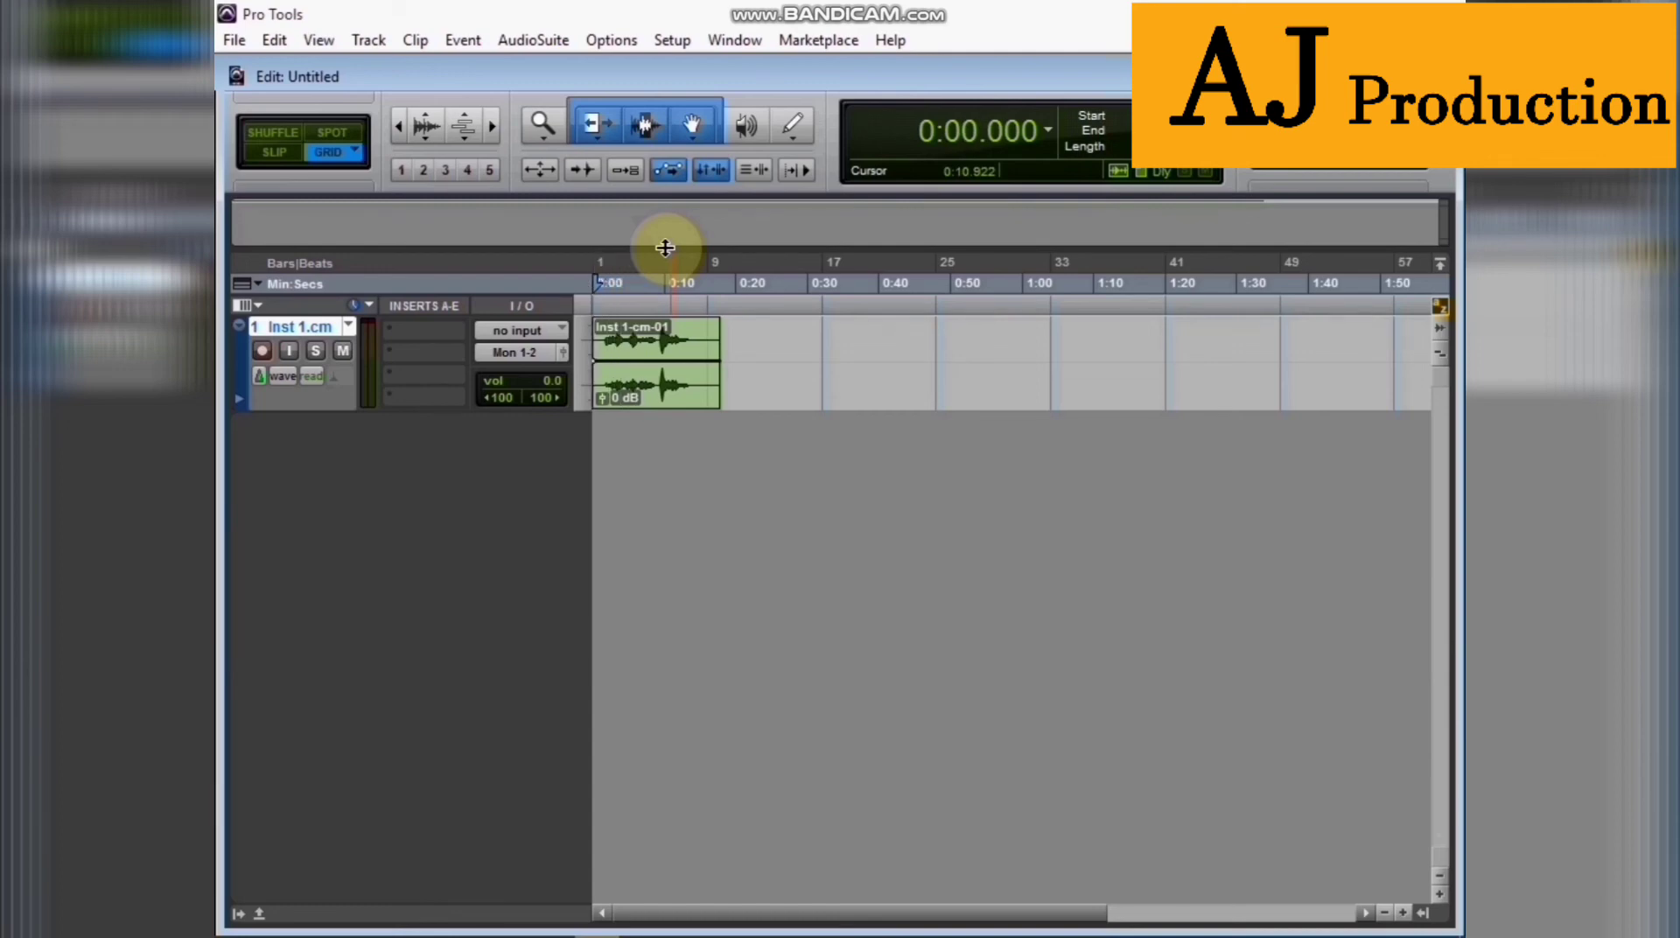
# - Open the settings for bouncing the session to disk and choose the Main L/R (Stereo) physical output as bounce source
pyautogui.click(231, 40)
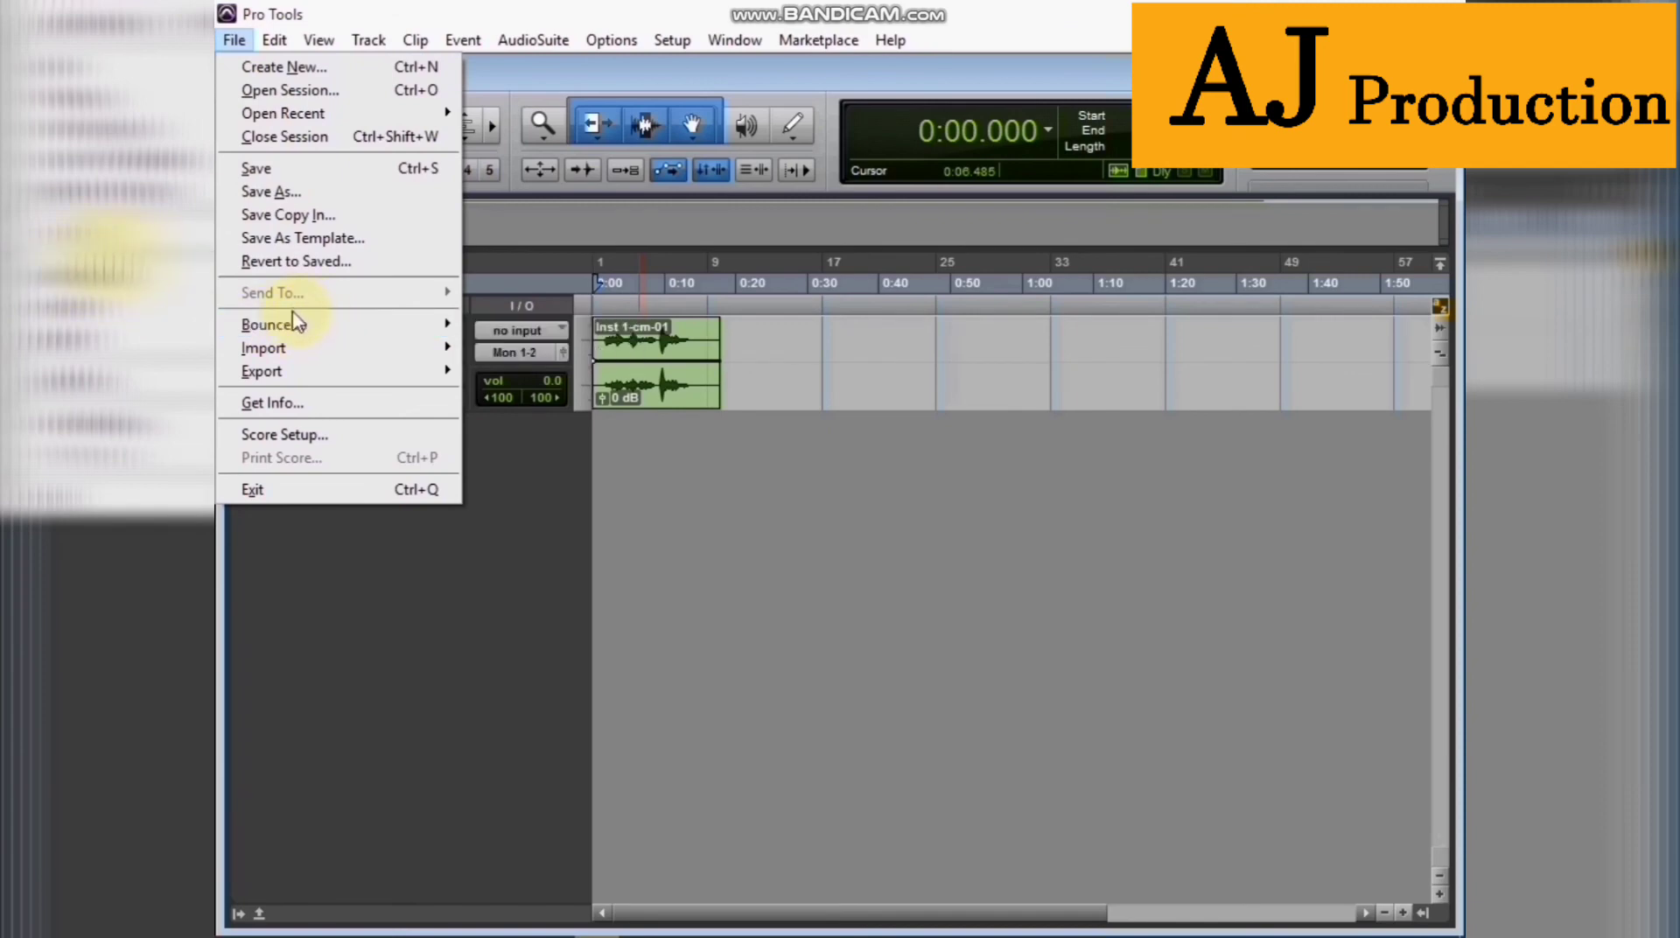
pyautogui.moveTo(287, 336)
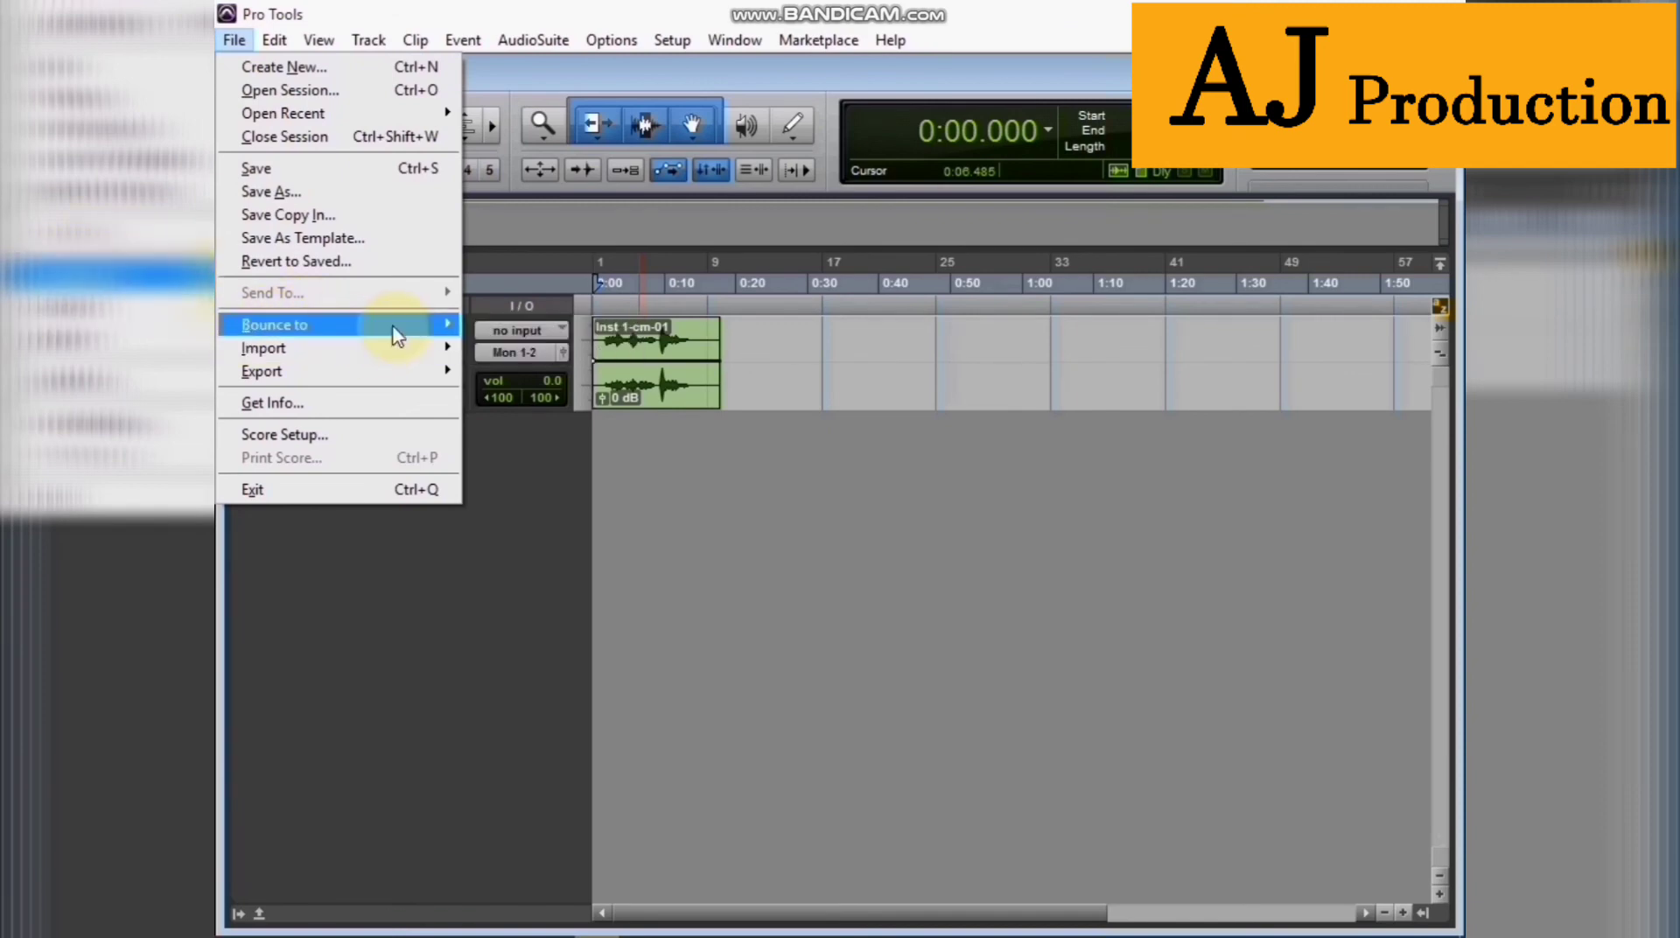
pyautogui.moveTo(435, 334)
pyautogui.click(487, 326)
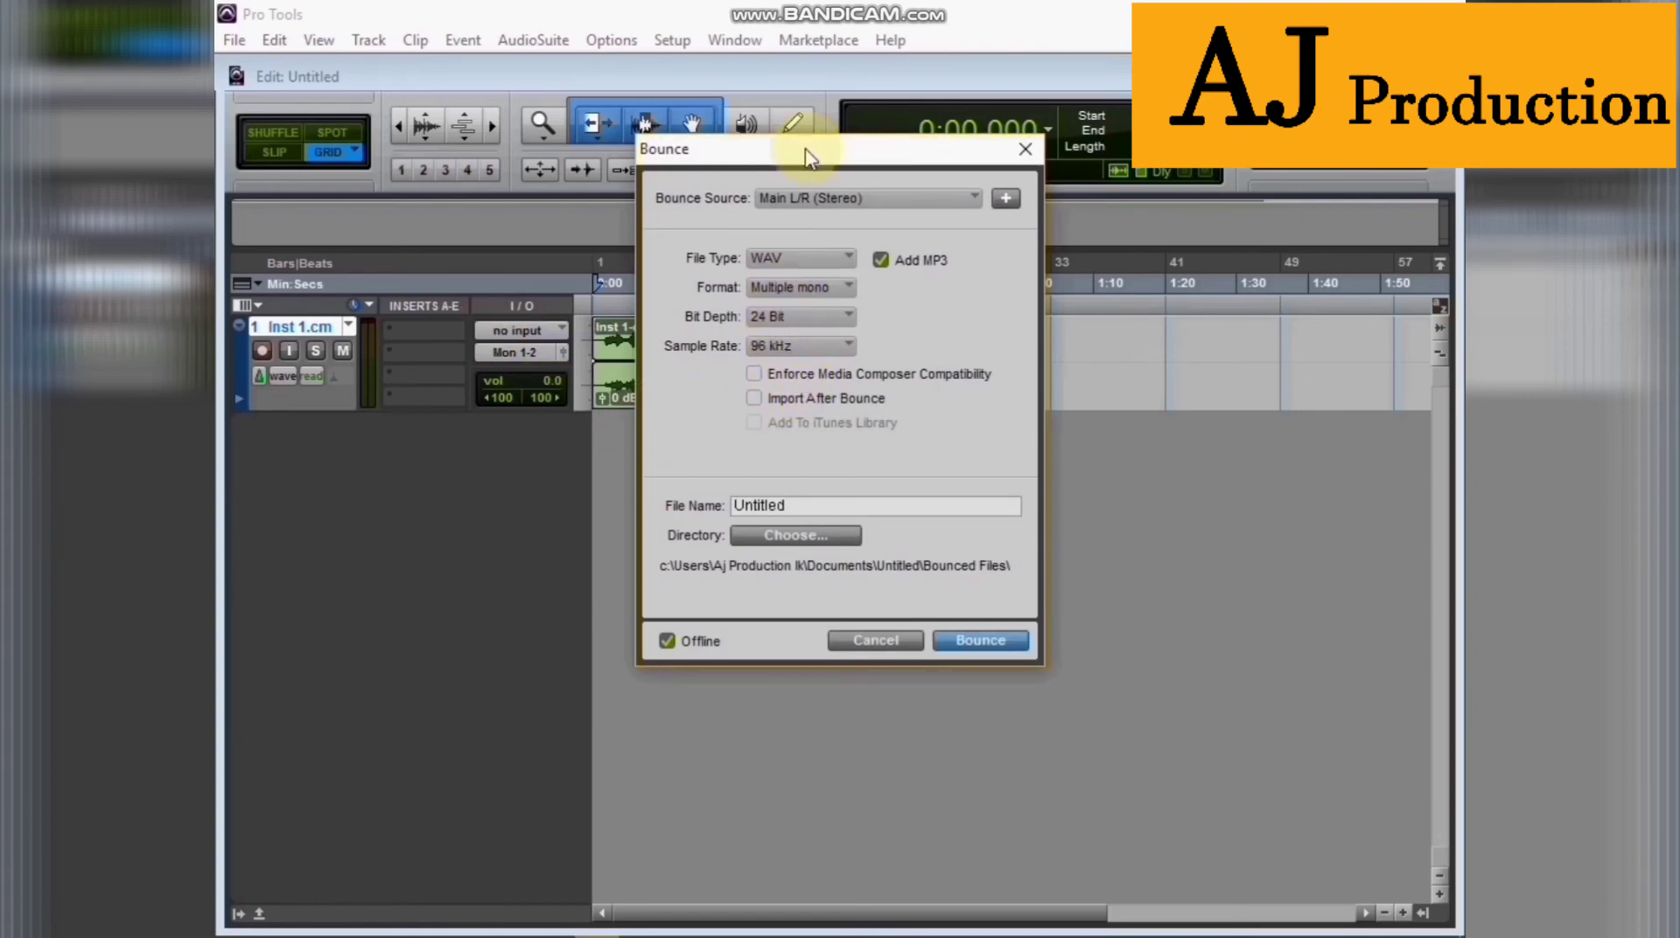
pyautogui.moveTo(799, 154); pyautogui.dragTo(435, 233)
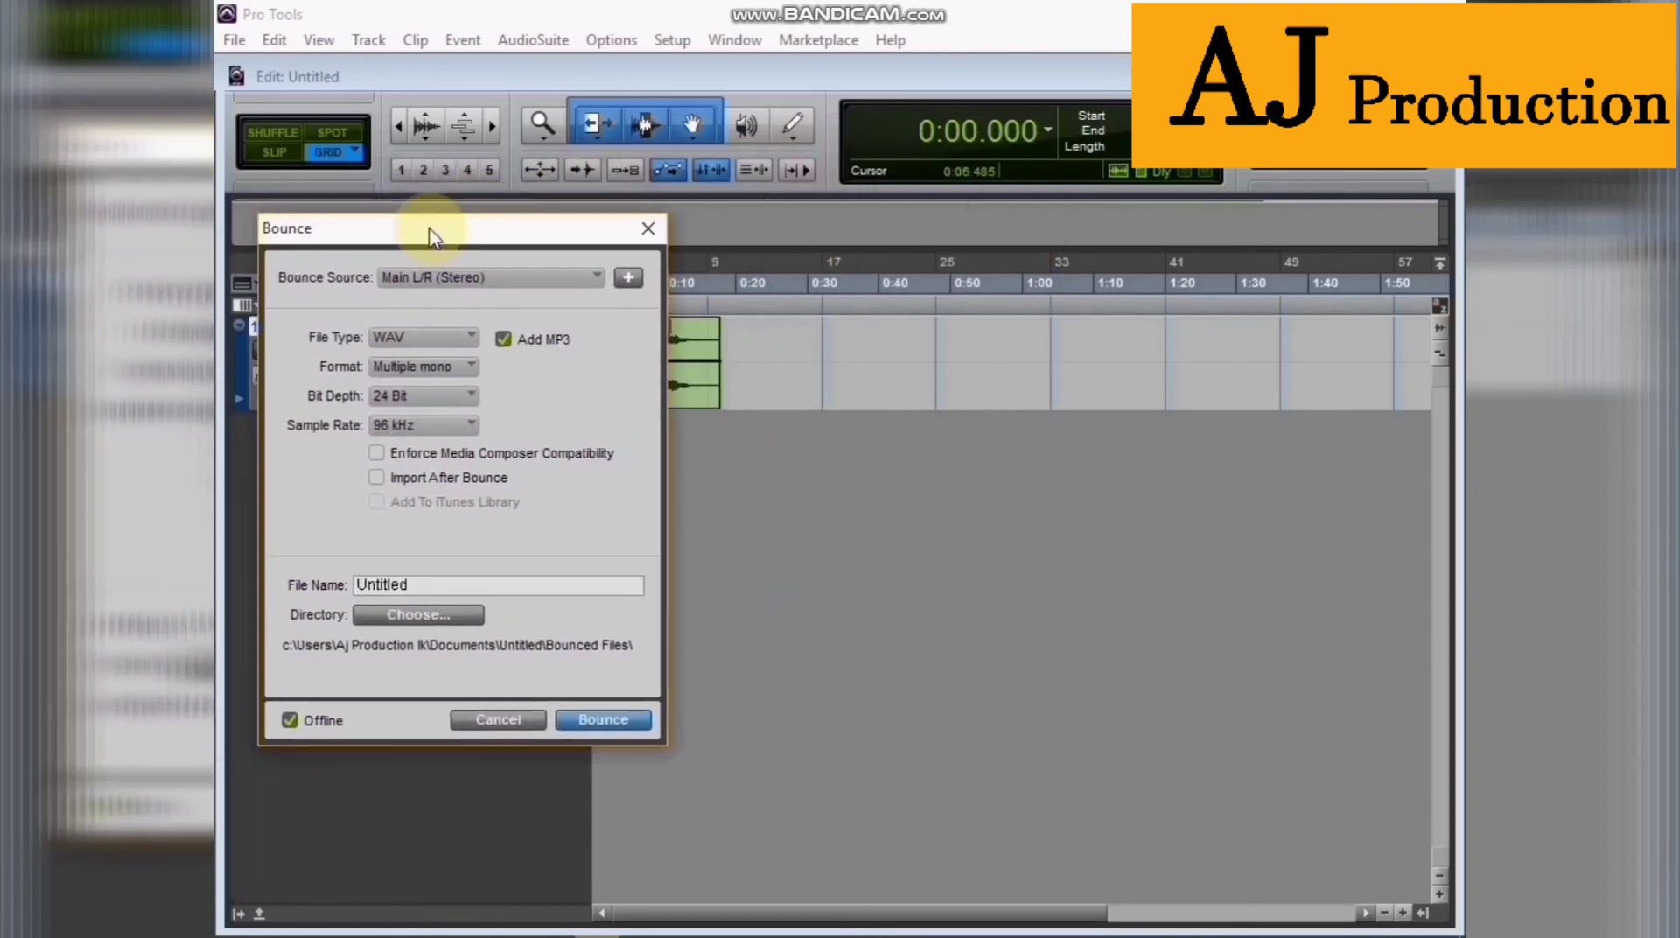
pyautogui.click(423, 276)
pyautogui.moveTo(448, 311)
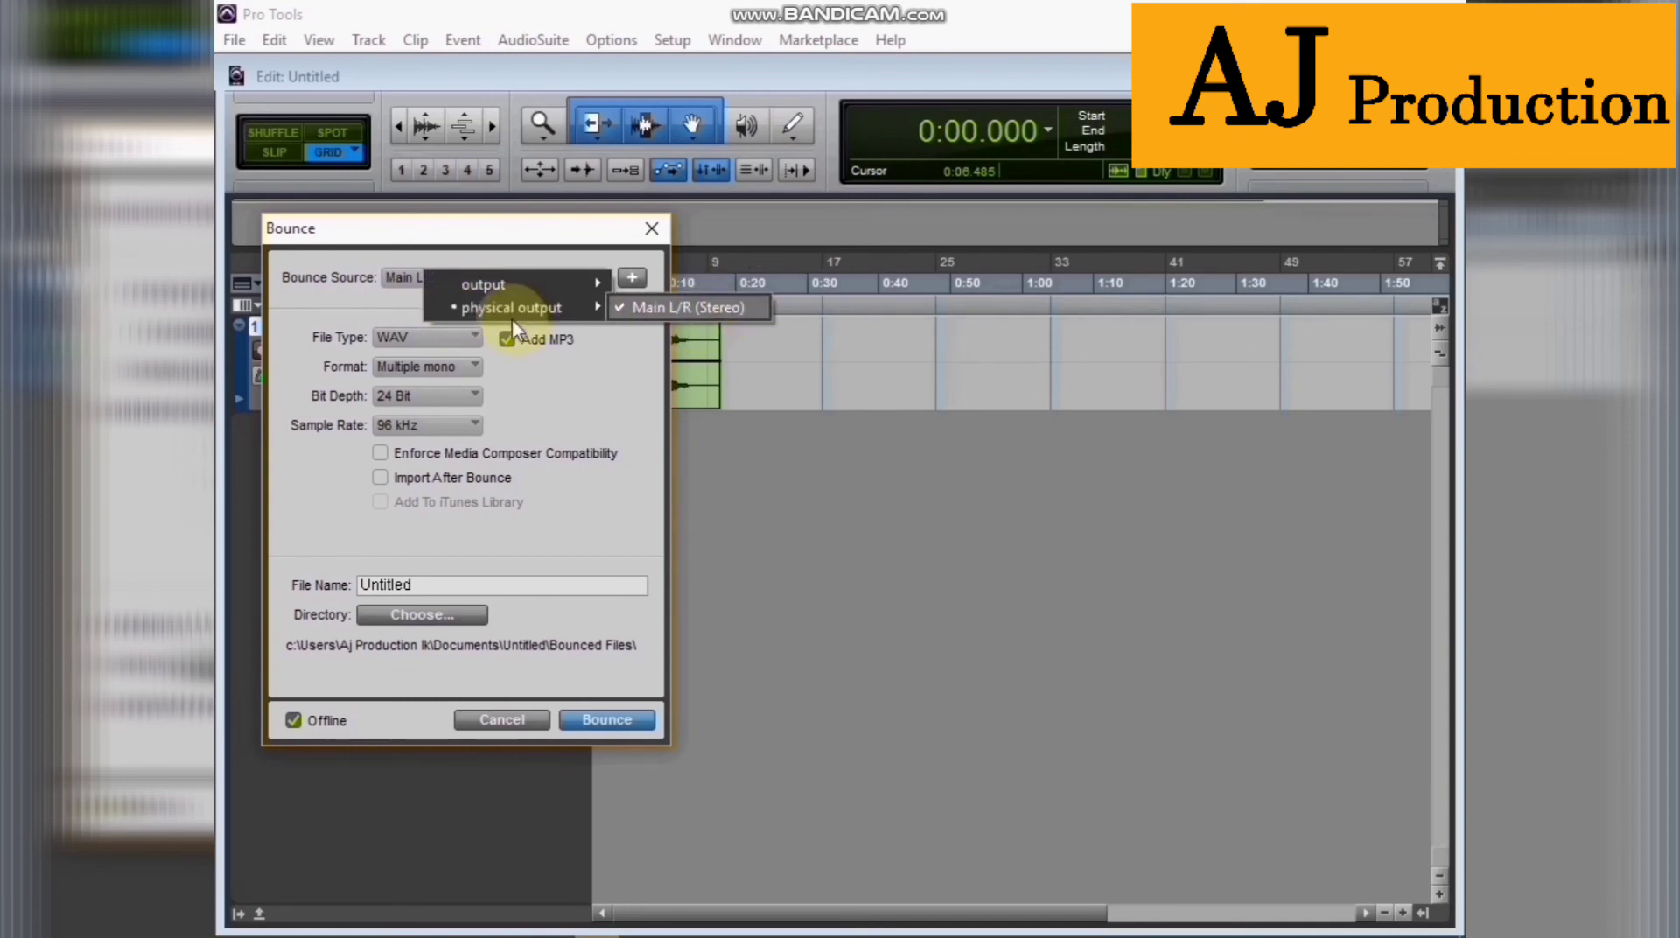
pyautogui.click(651, 306)
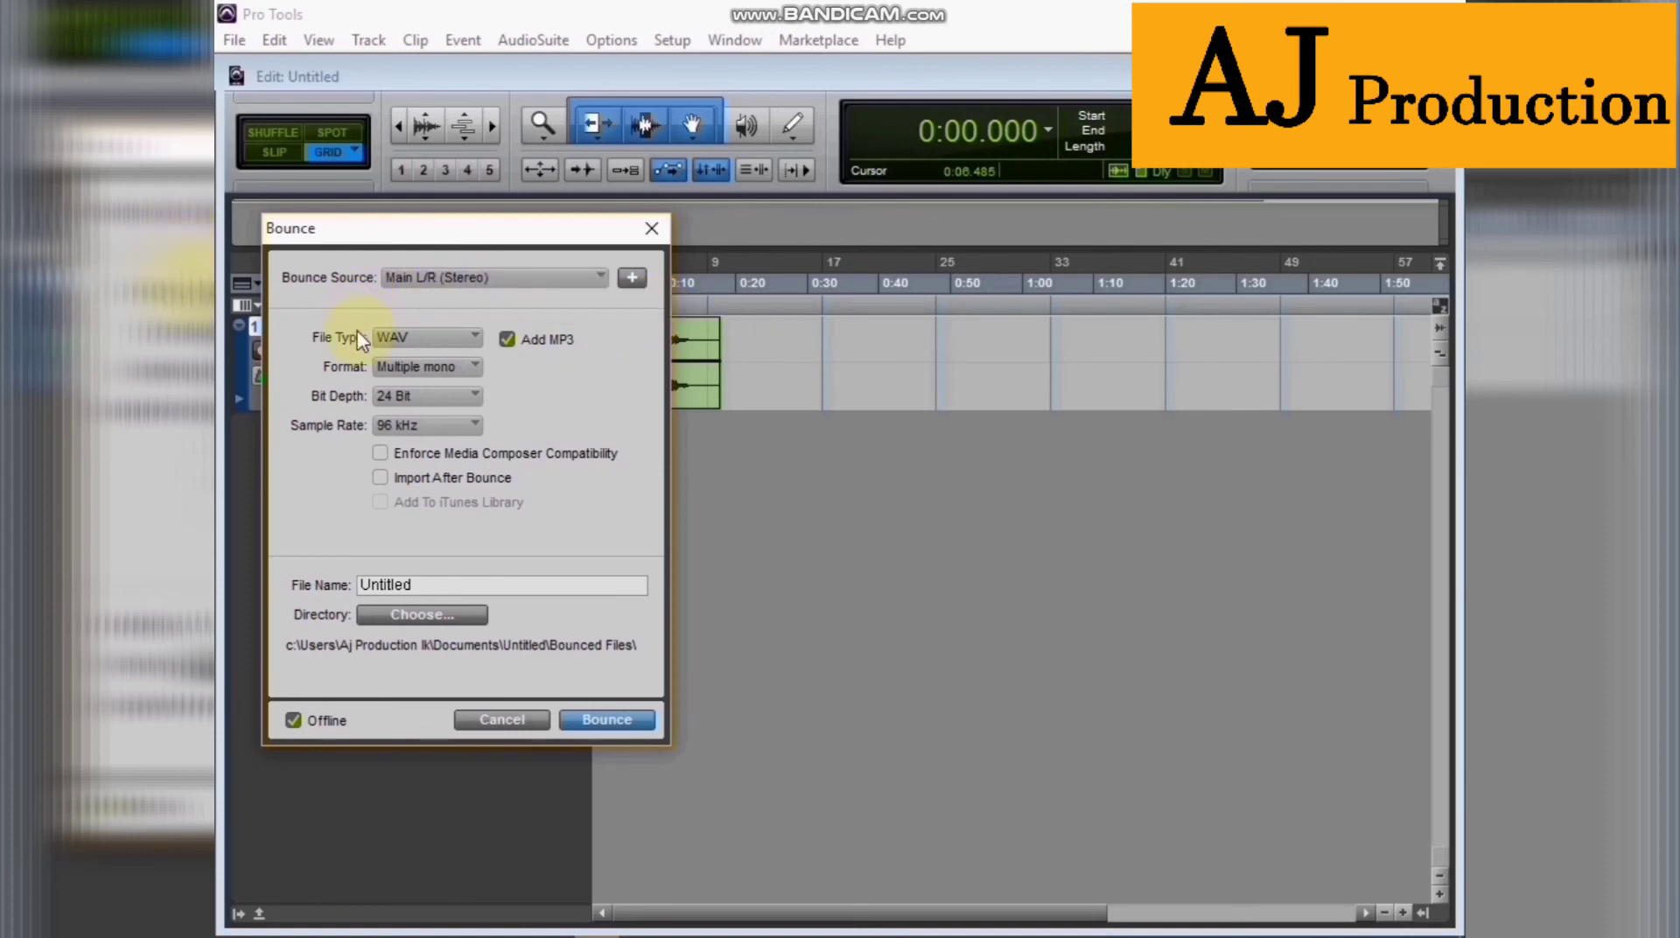
# - Set the bounce to WAV file type with Interleaved format, 24 Bit depth and a 44.1 kHz sample rate
pyautogui.click(419, 340)
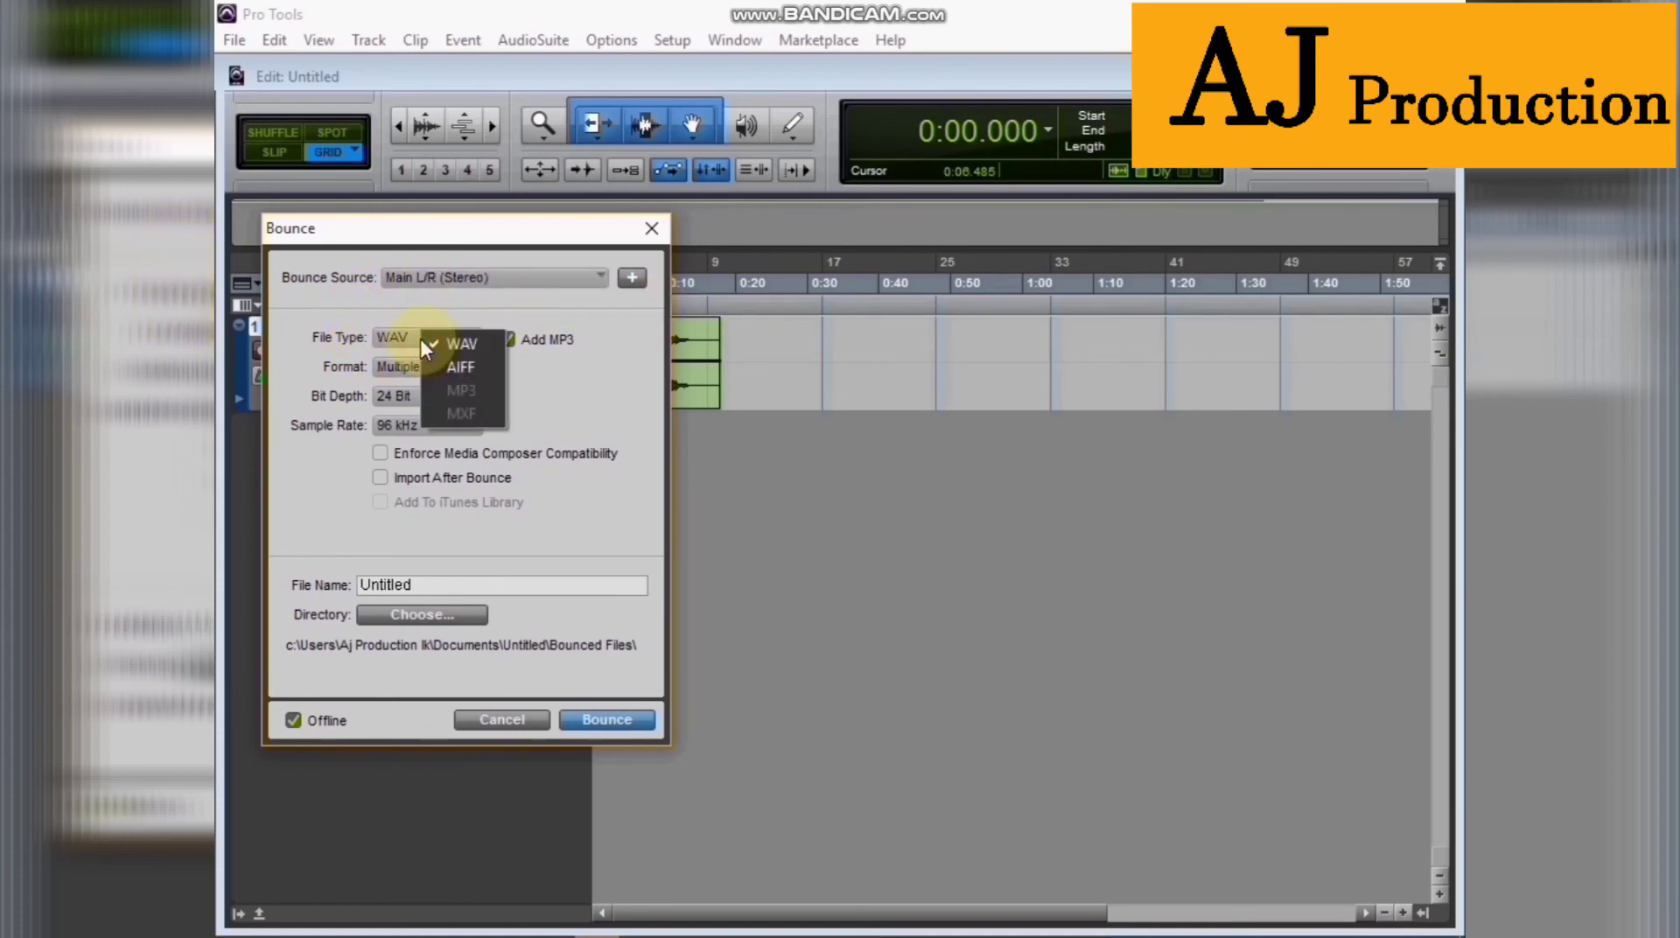
pyautogui.click(420, 339)
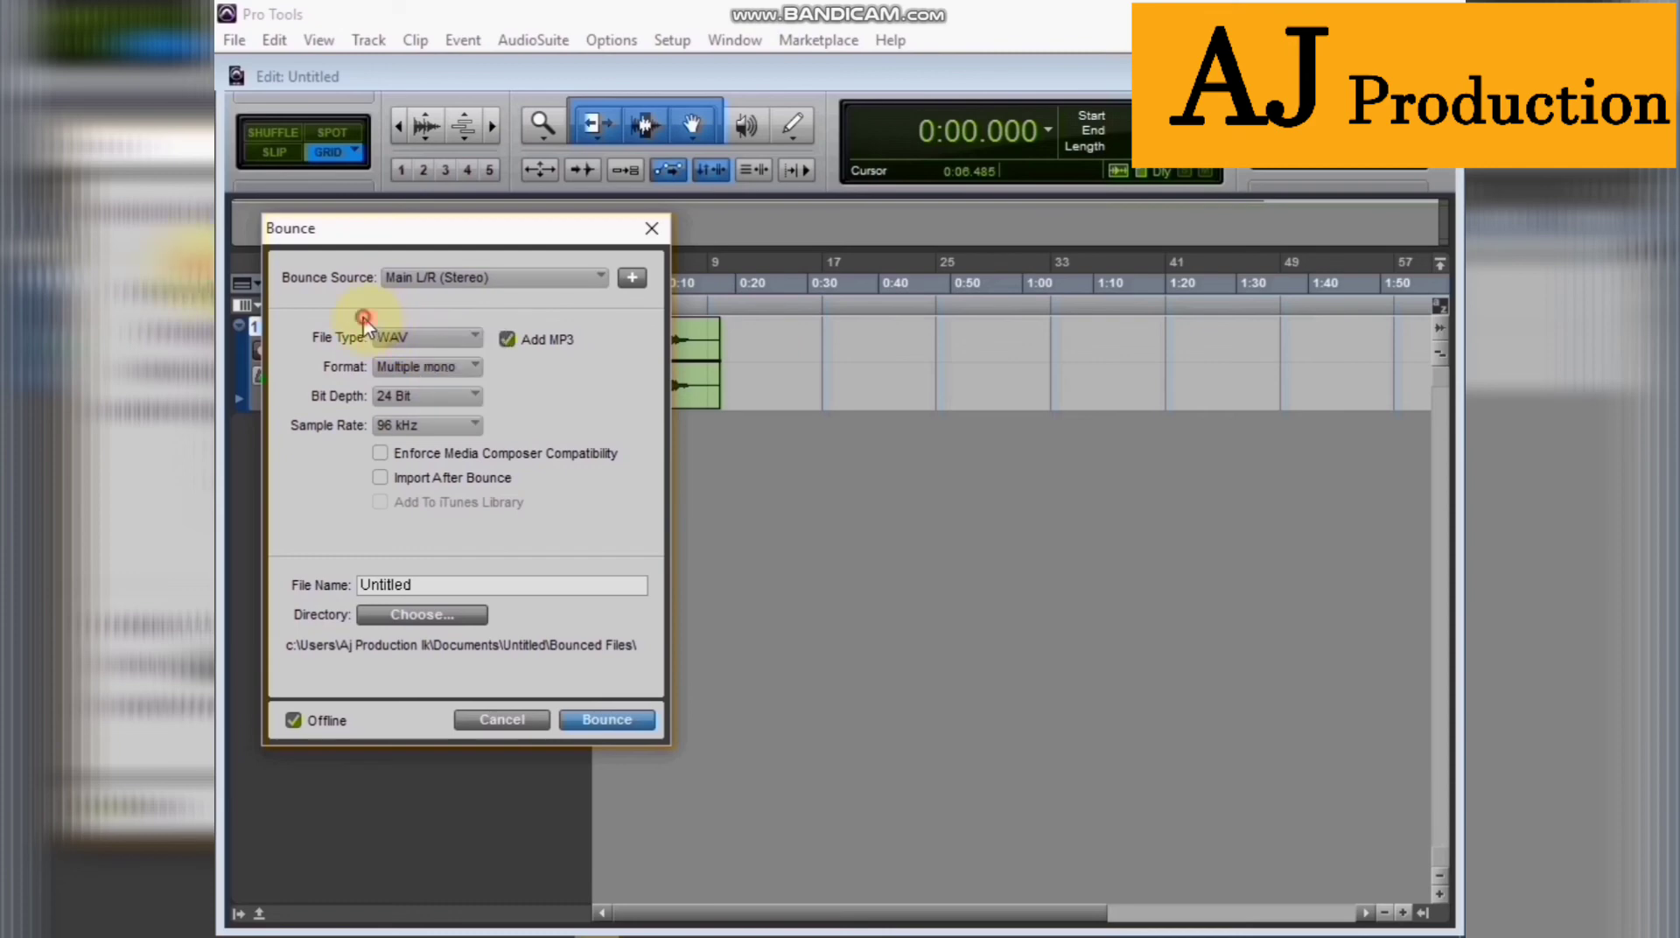
pyautogui.click(416, 369)
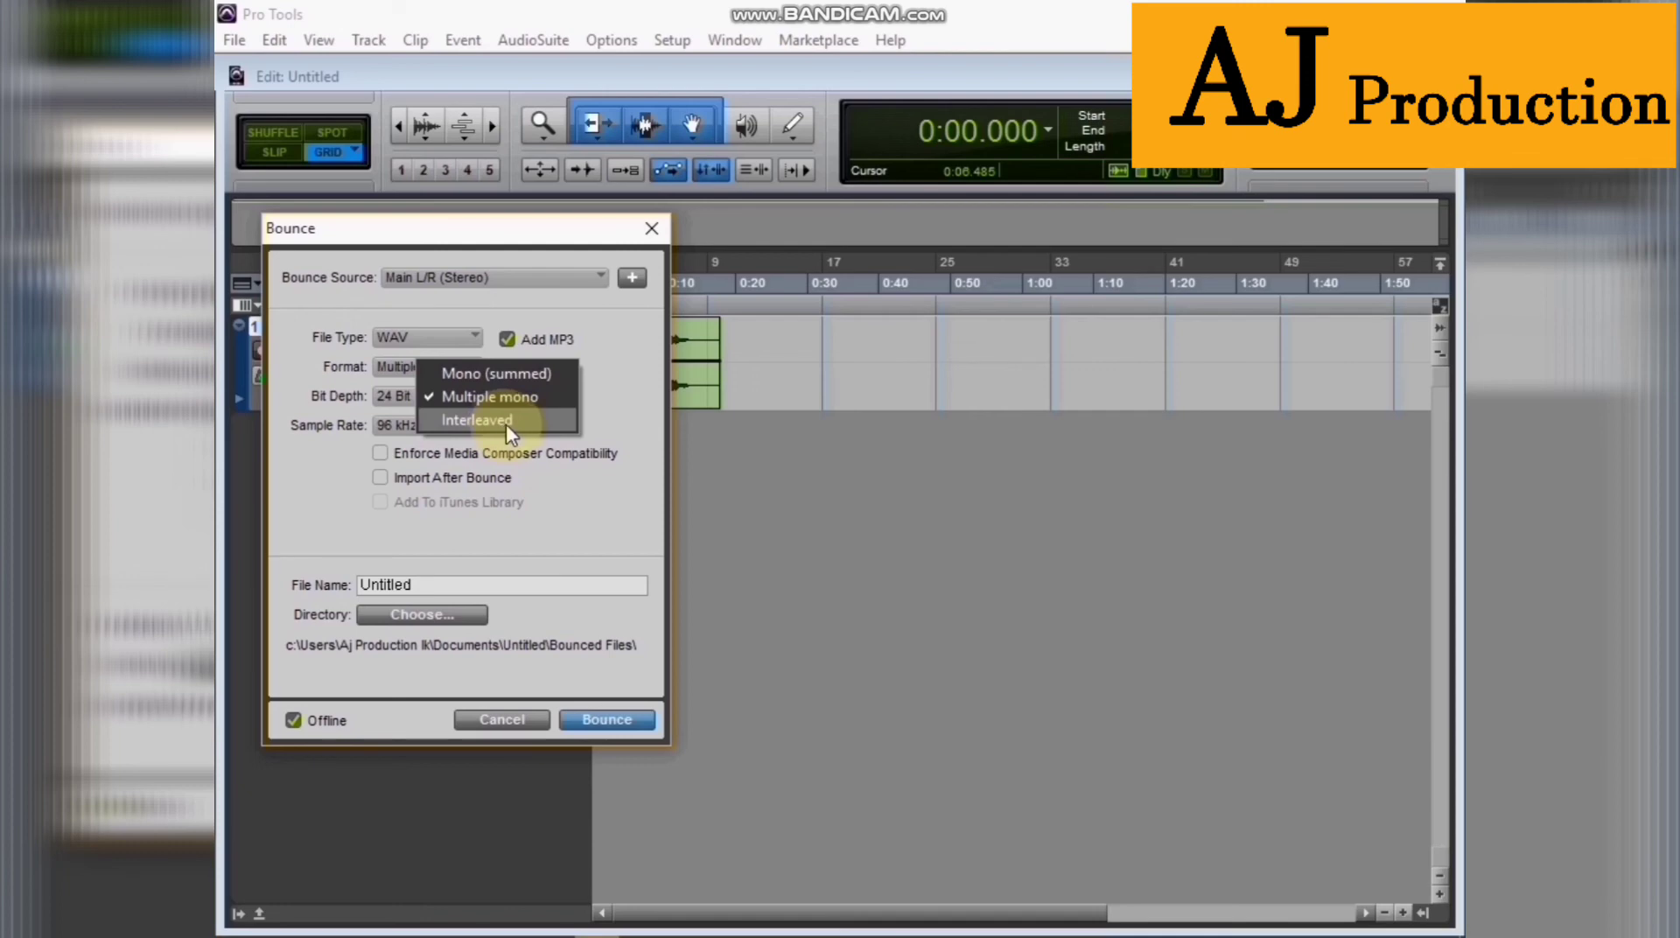
pyautogui.click(473, 422)
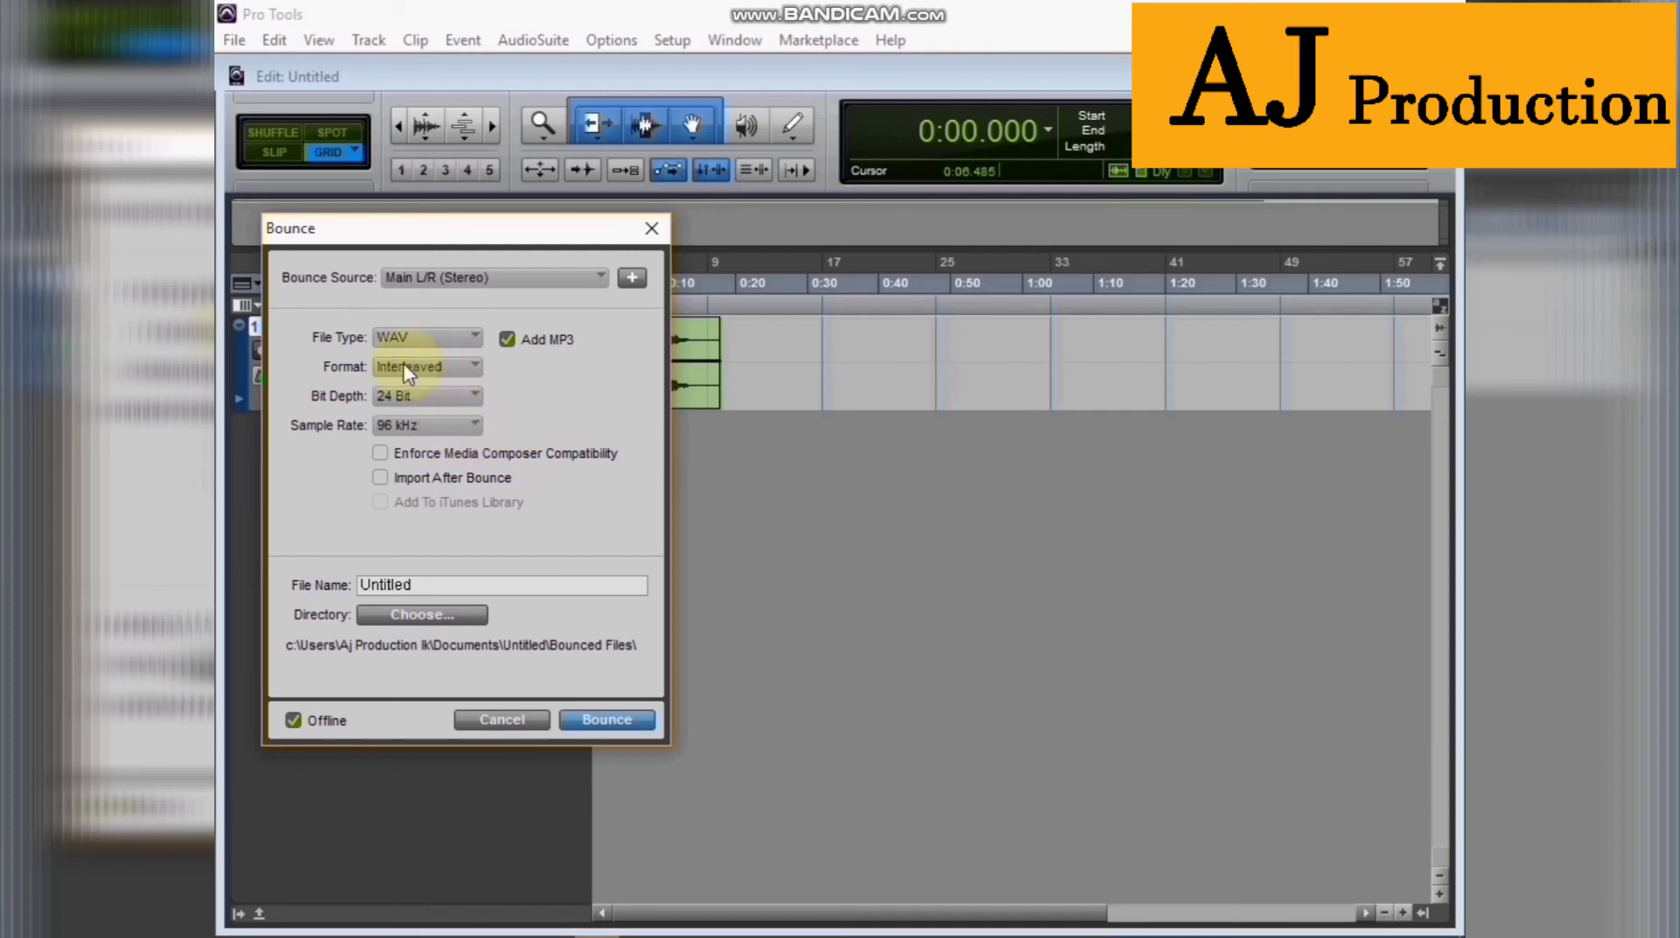
pyautogui.click(428, 402)
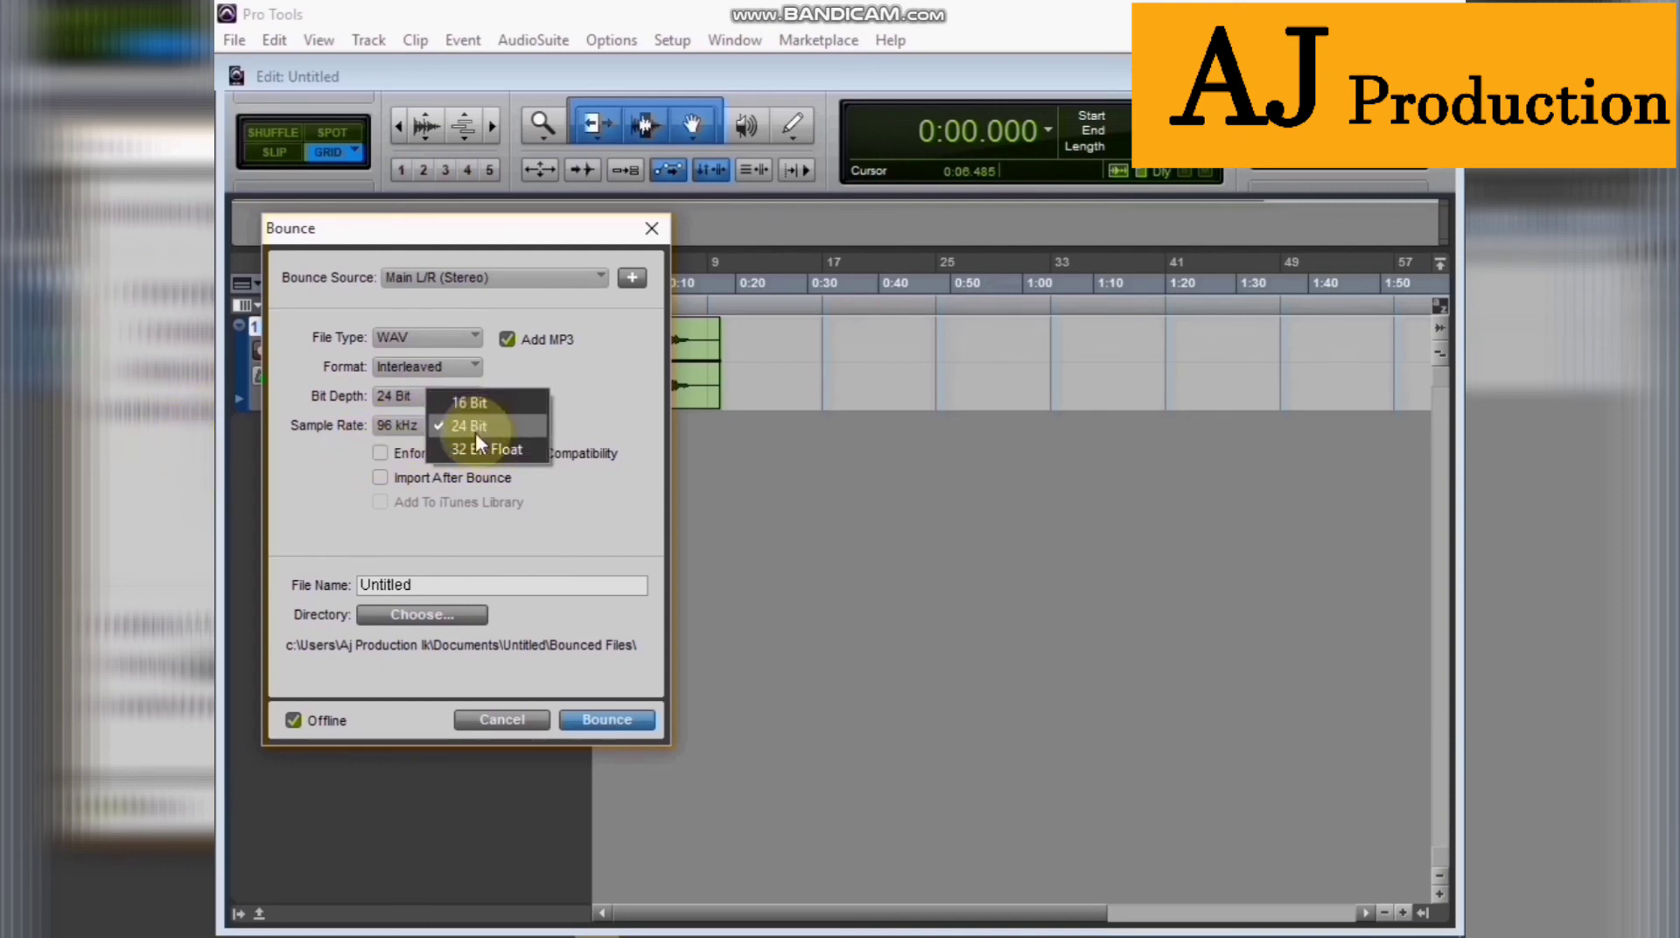
pyautogui.click(326, 466)
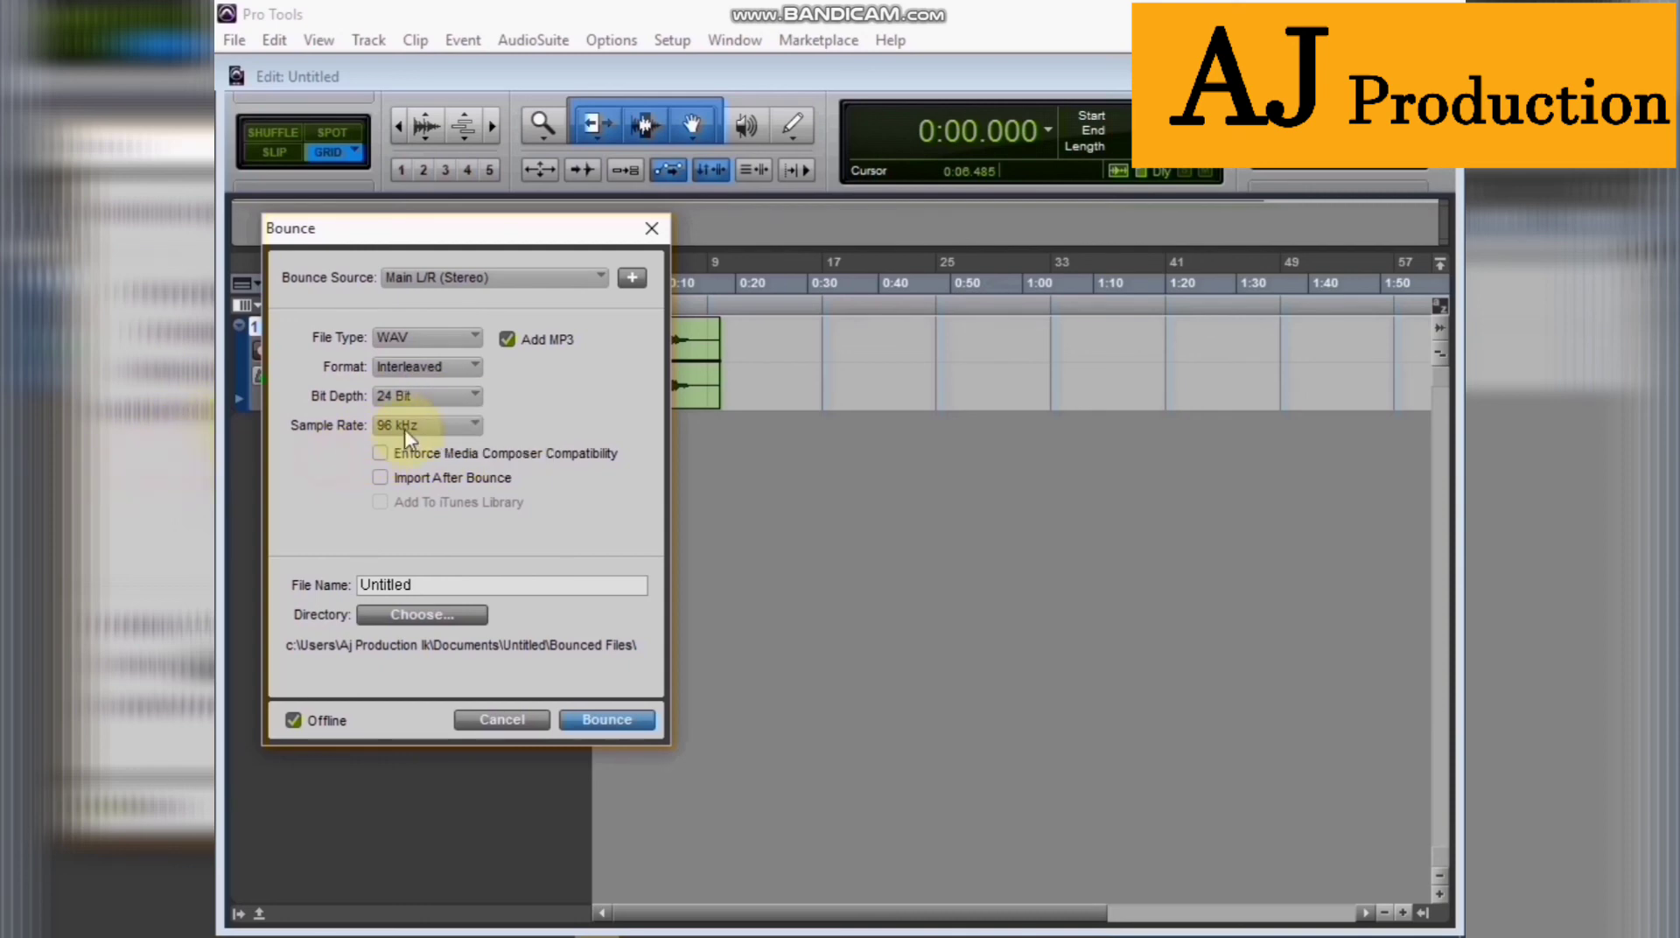
pyautogui.click(404, 427)
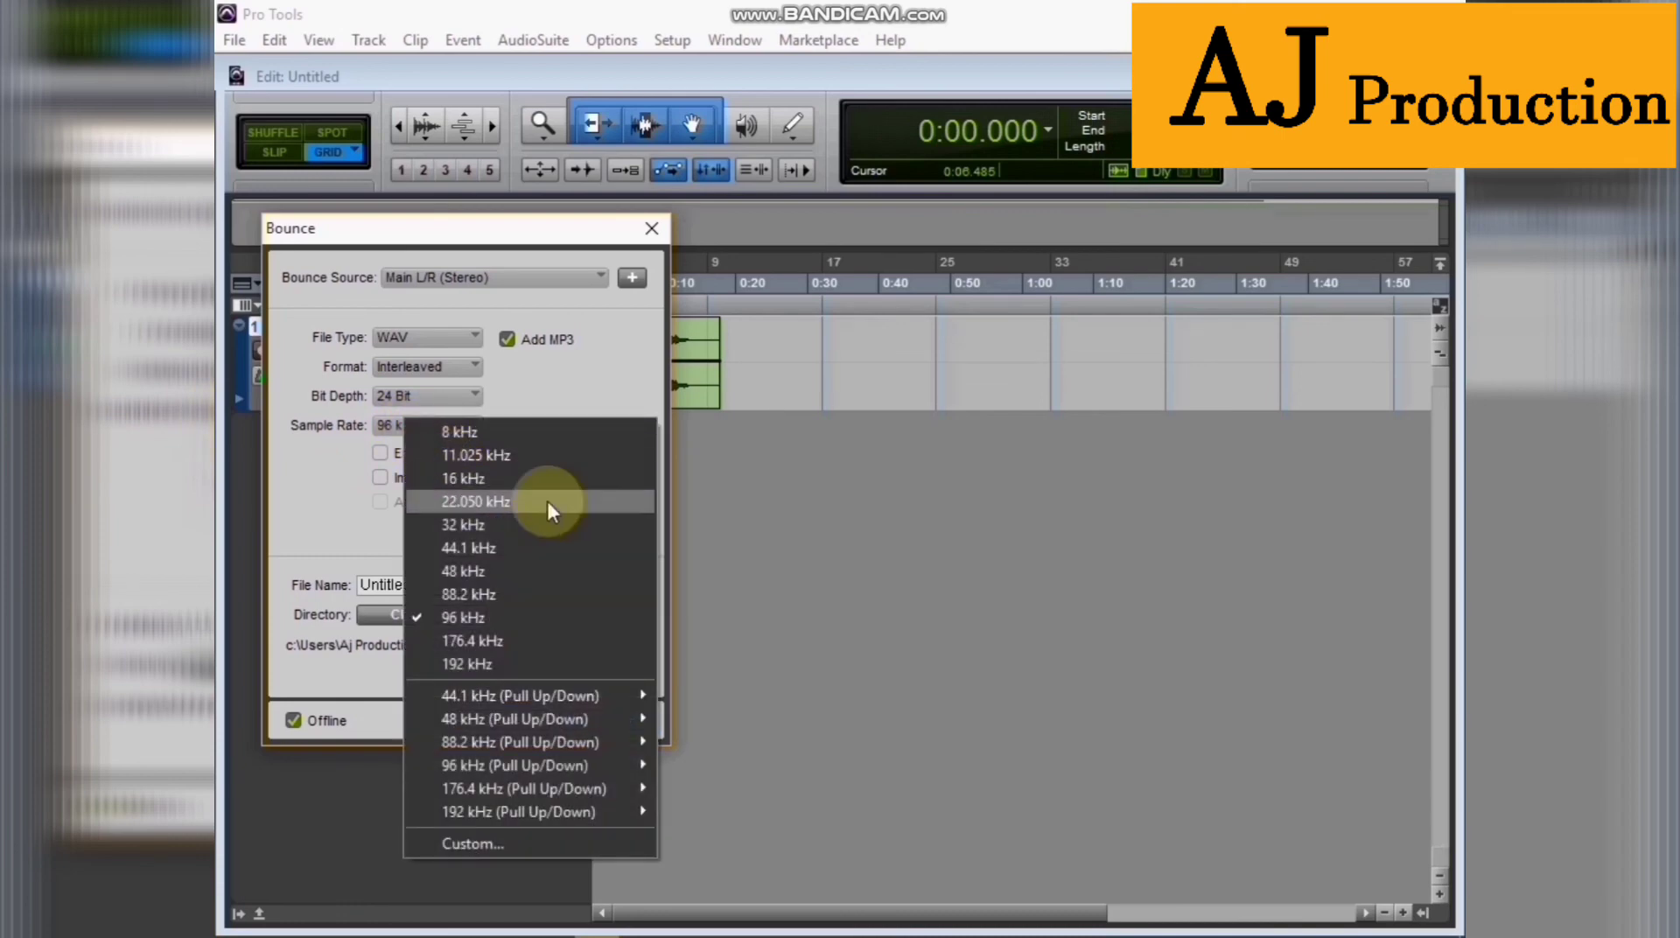
pyautogui.click(472, 548)
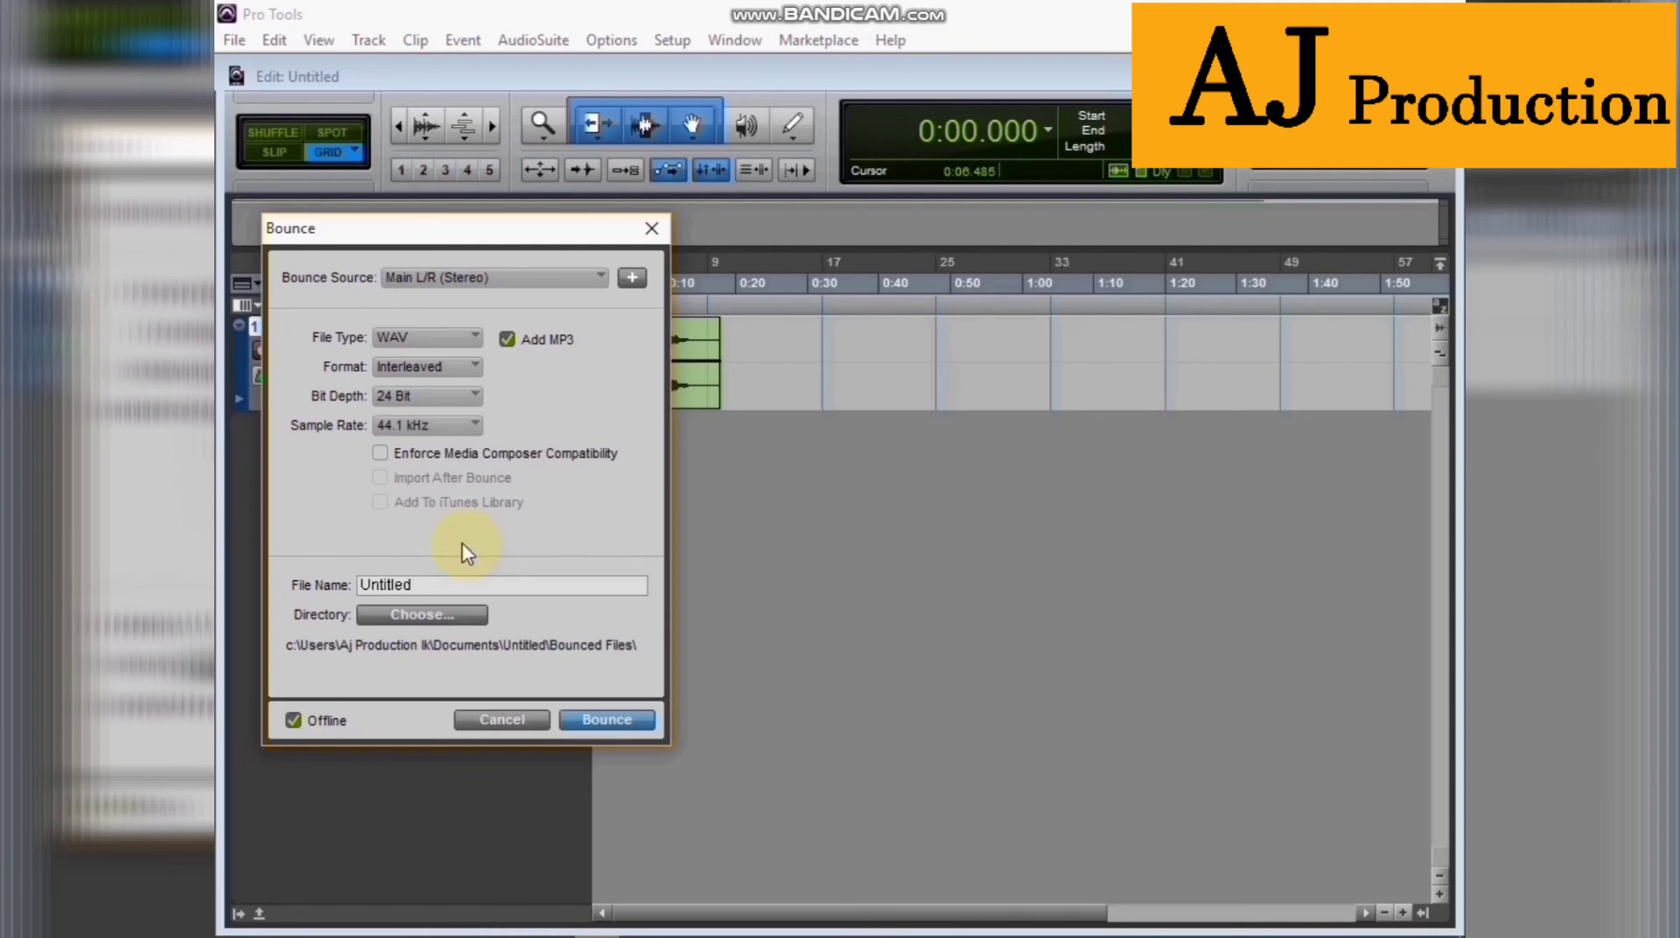
# - Name the bounced file "lesson 2"
pyautogui.doubleClick(420, 583)
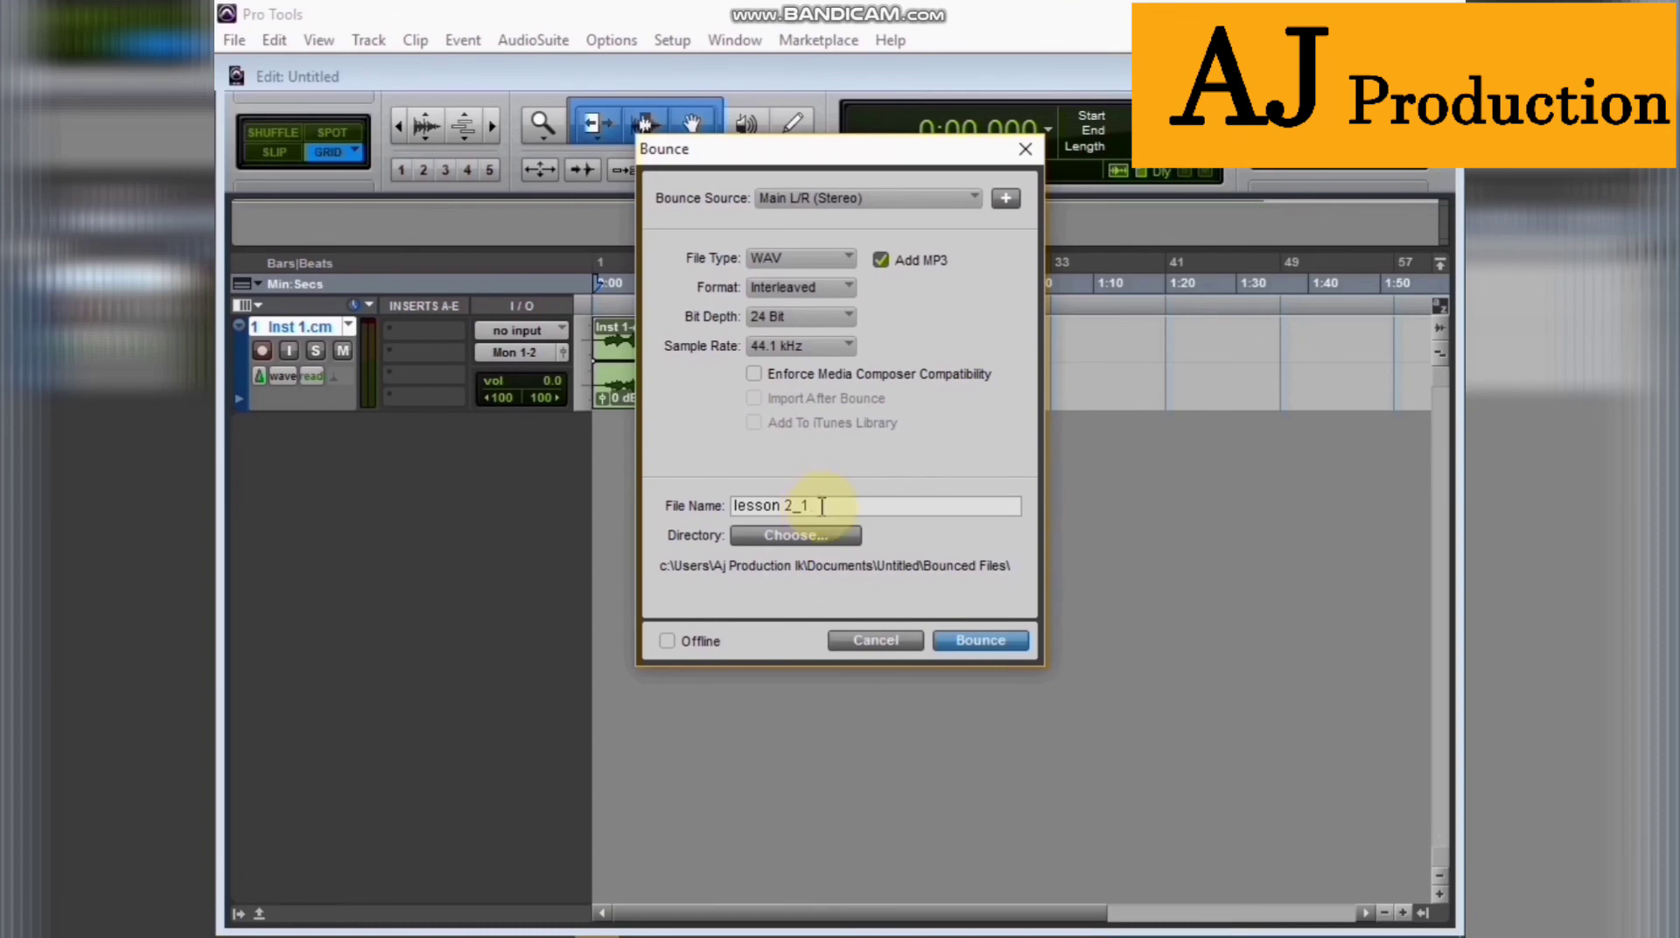
pyautogui.moveTo(822, 506); pyautogui.dragTo(736, 499)
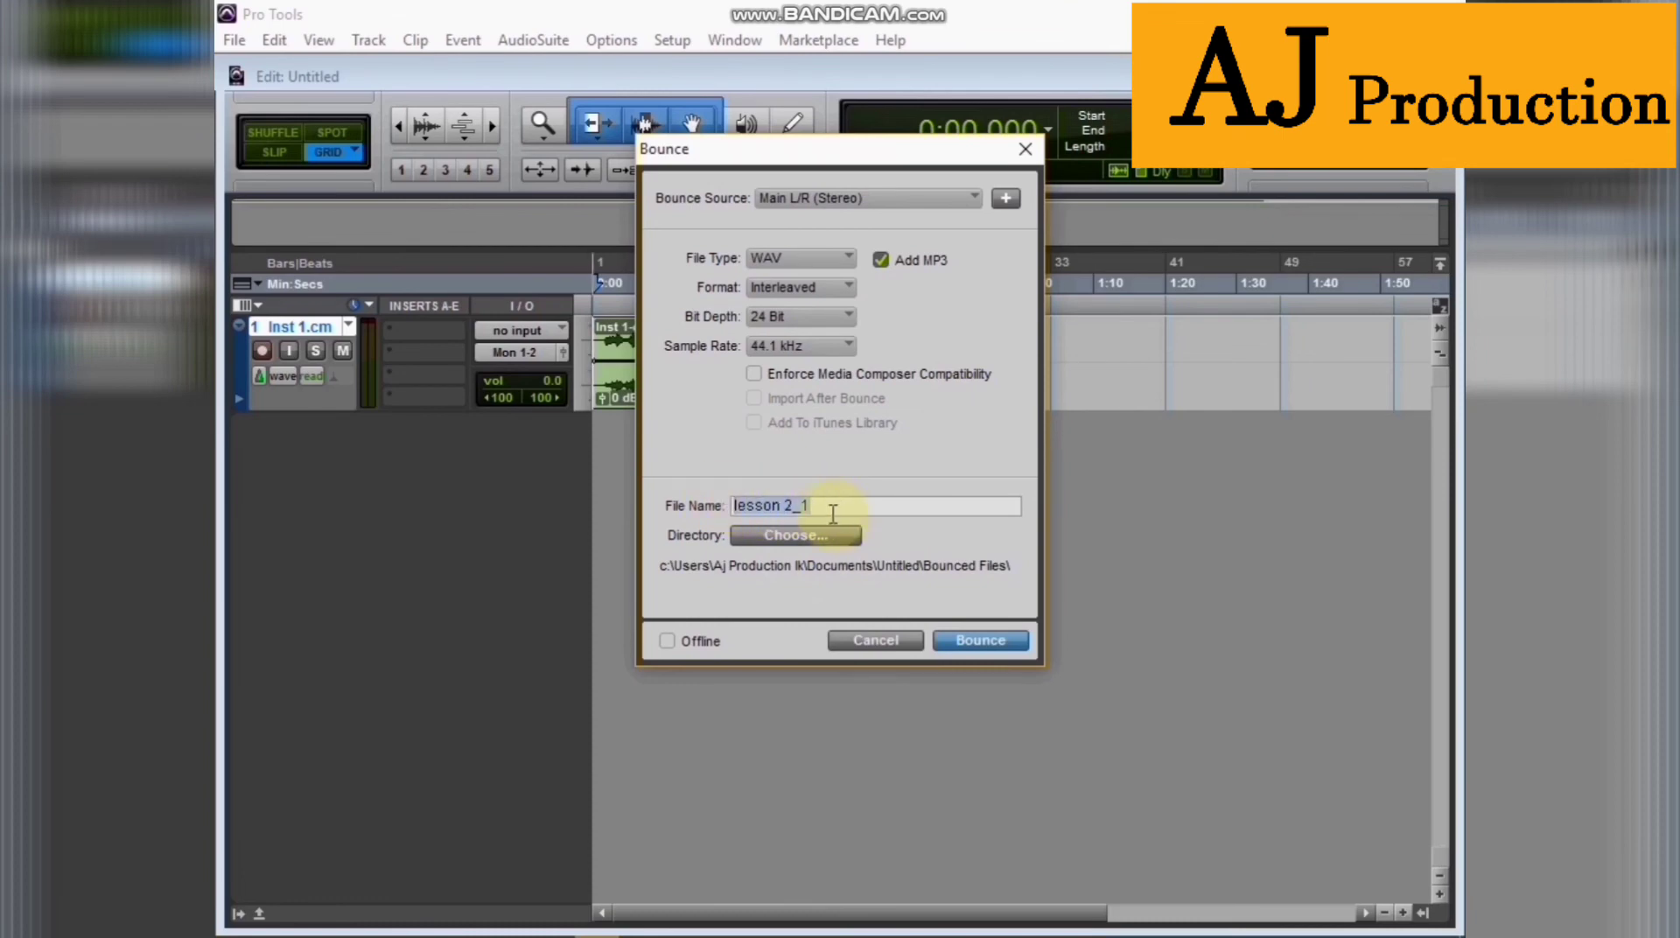
pyautogui.click(807, 505)
pyautogui.press('BackSpace')
pyautogui.press('BackSpace')
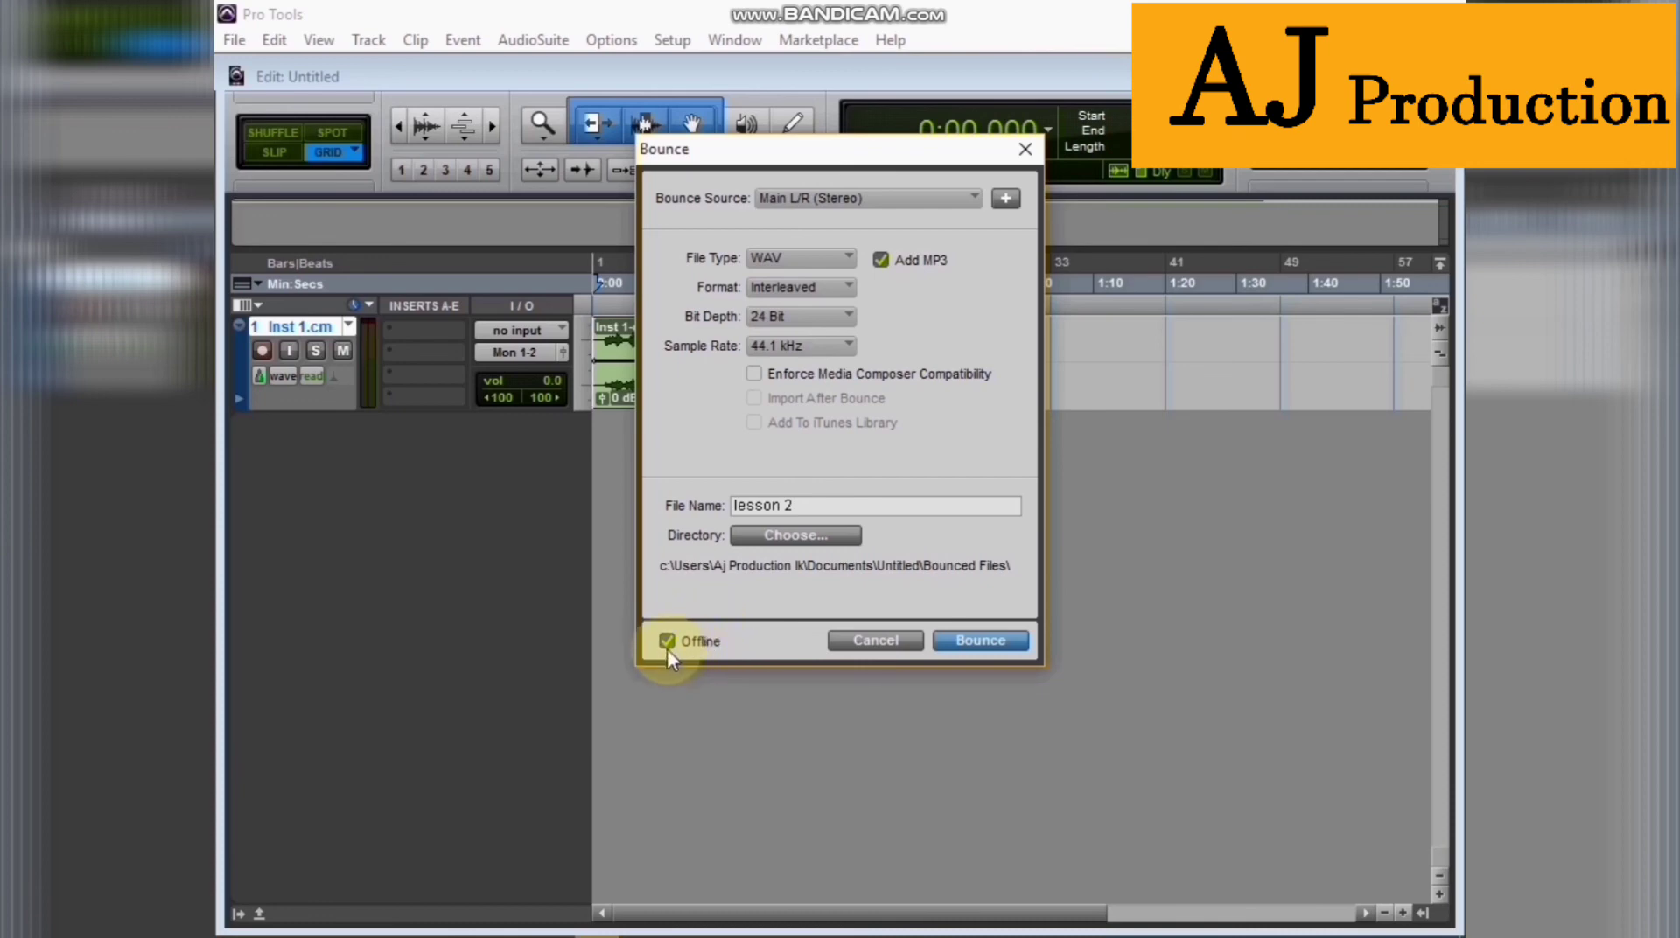
# - Start the bounce with Offline turned off, replacing the existing lesson 2 WAV and MP3 files
pyautogui.click(668, 646)
pyautogui.click(995, 642)
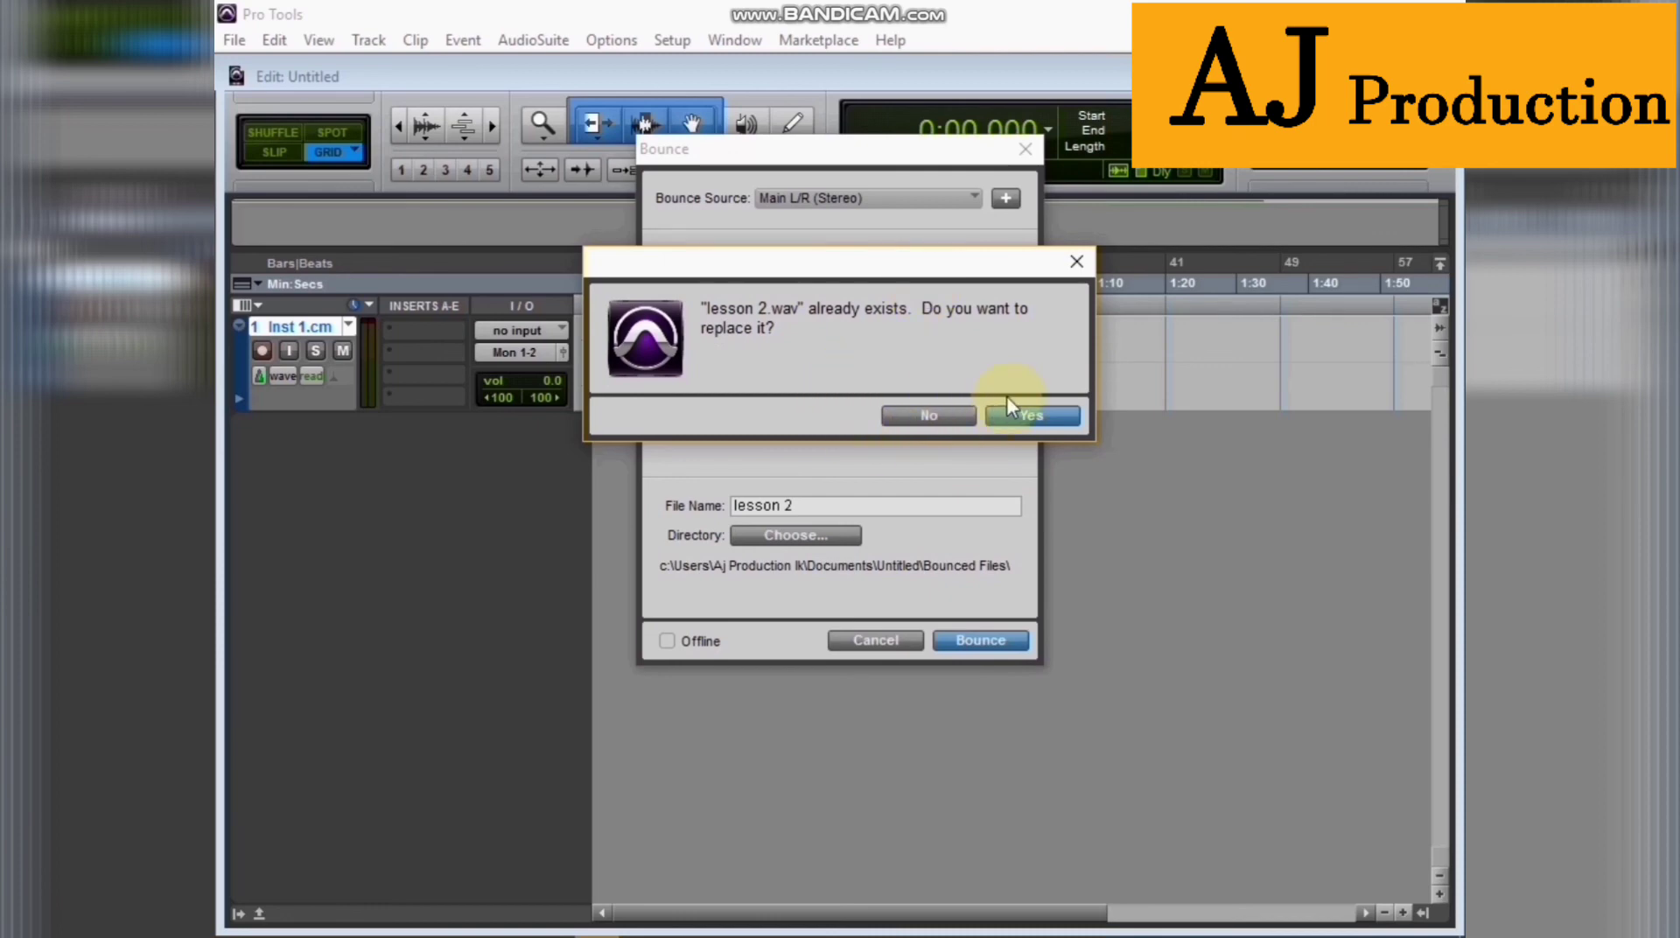
pyautogui.click(1038, 416)
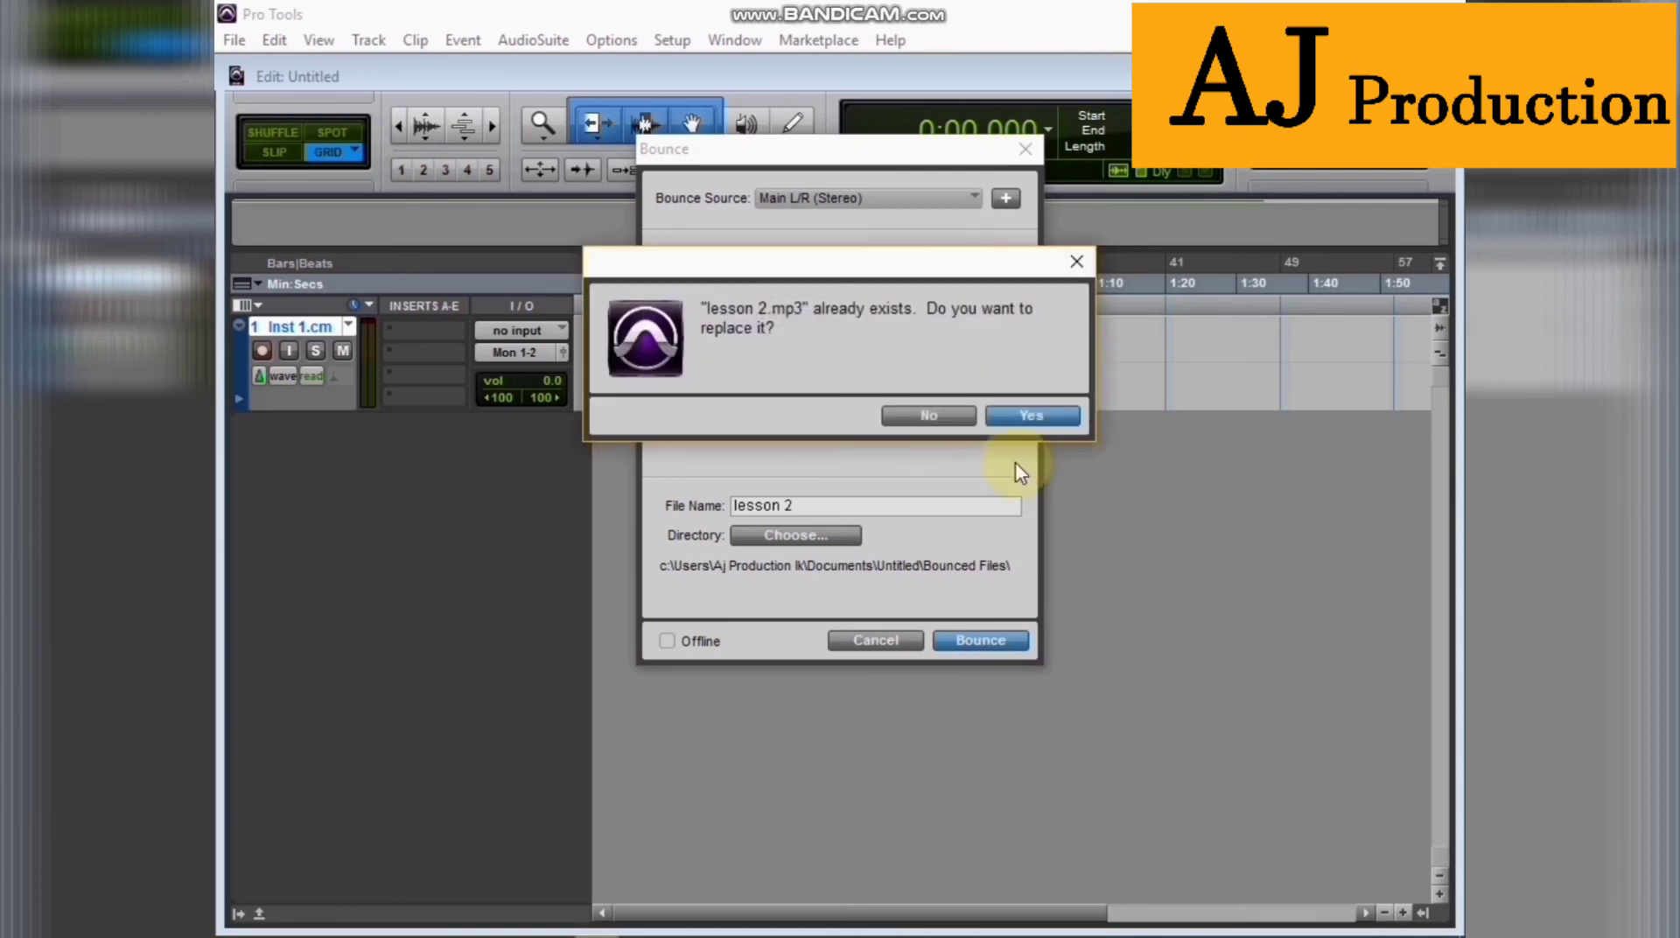
pyautogui.click(1029, 418)
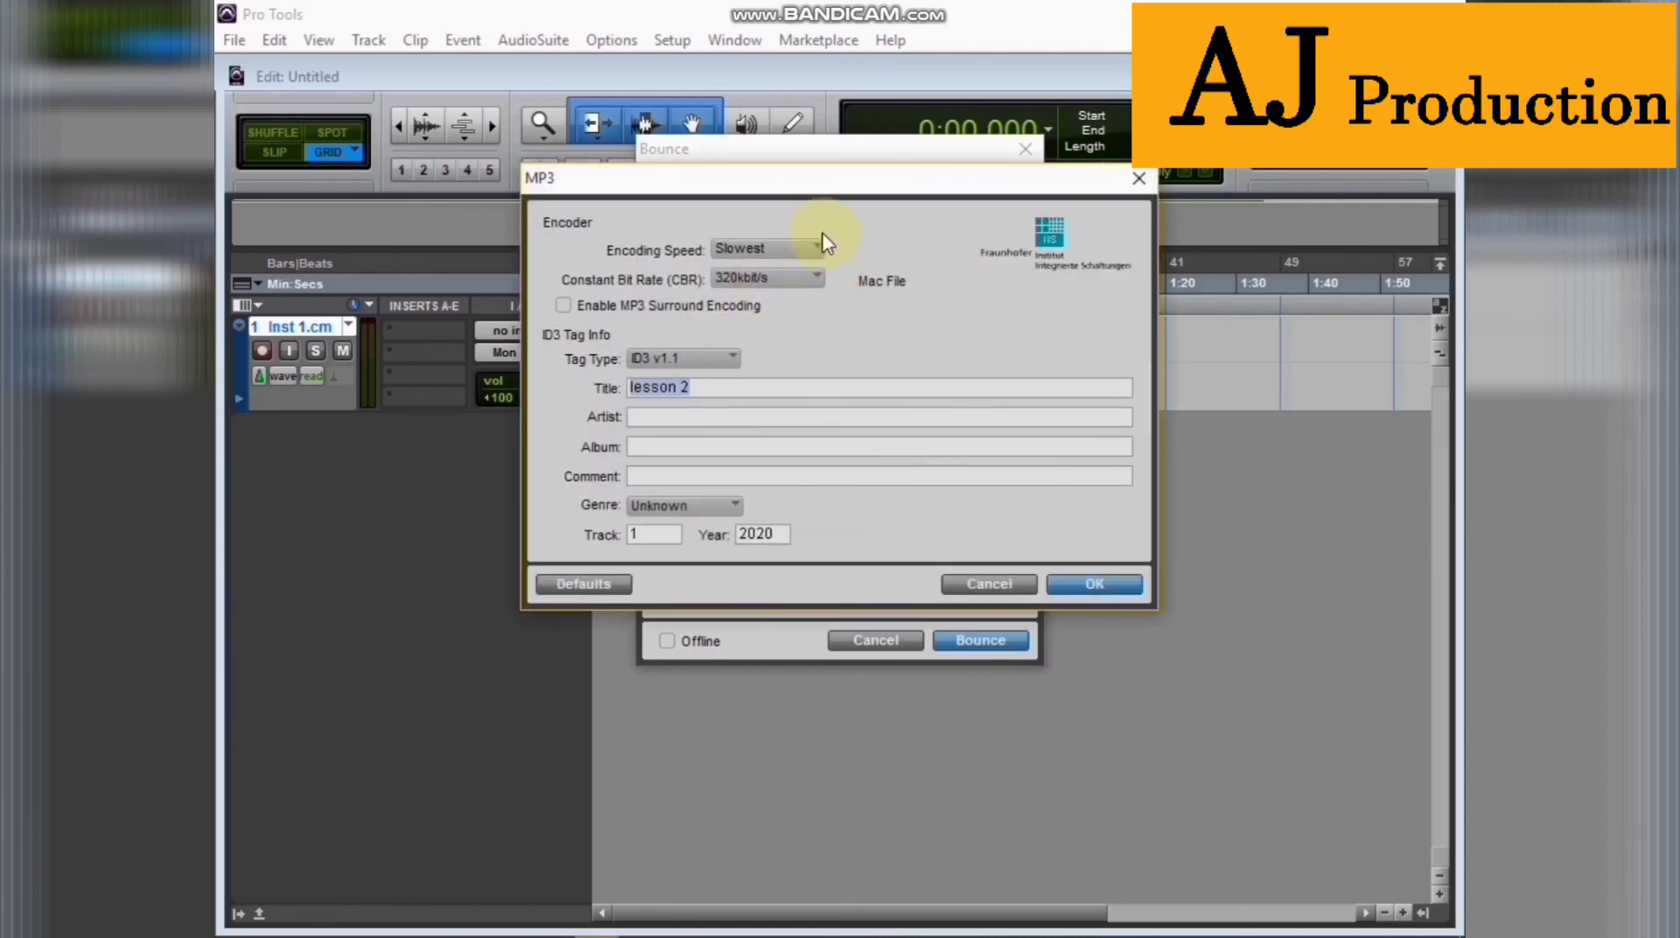
# - Keep the MP3 encoding at highest quality with a 320kbit/s constant bit rate and run the bounce, moving its progress window off the track's clip
pyautogui.click(761, 250)
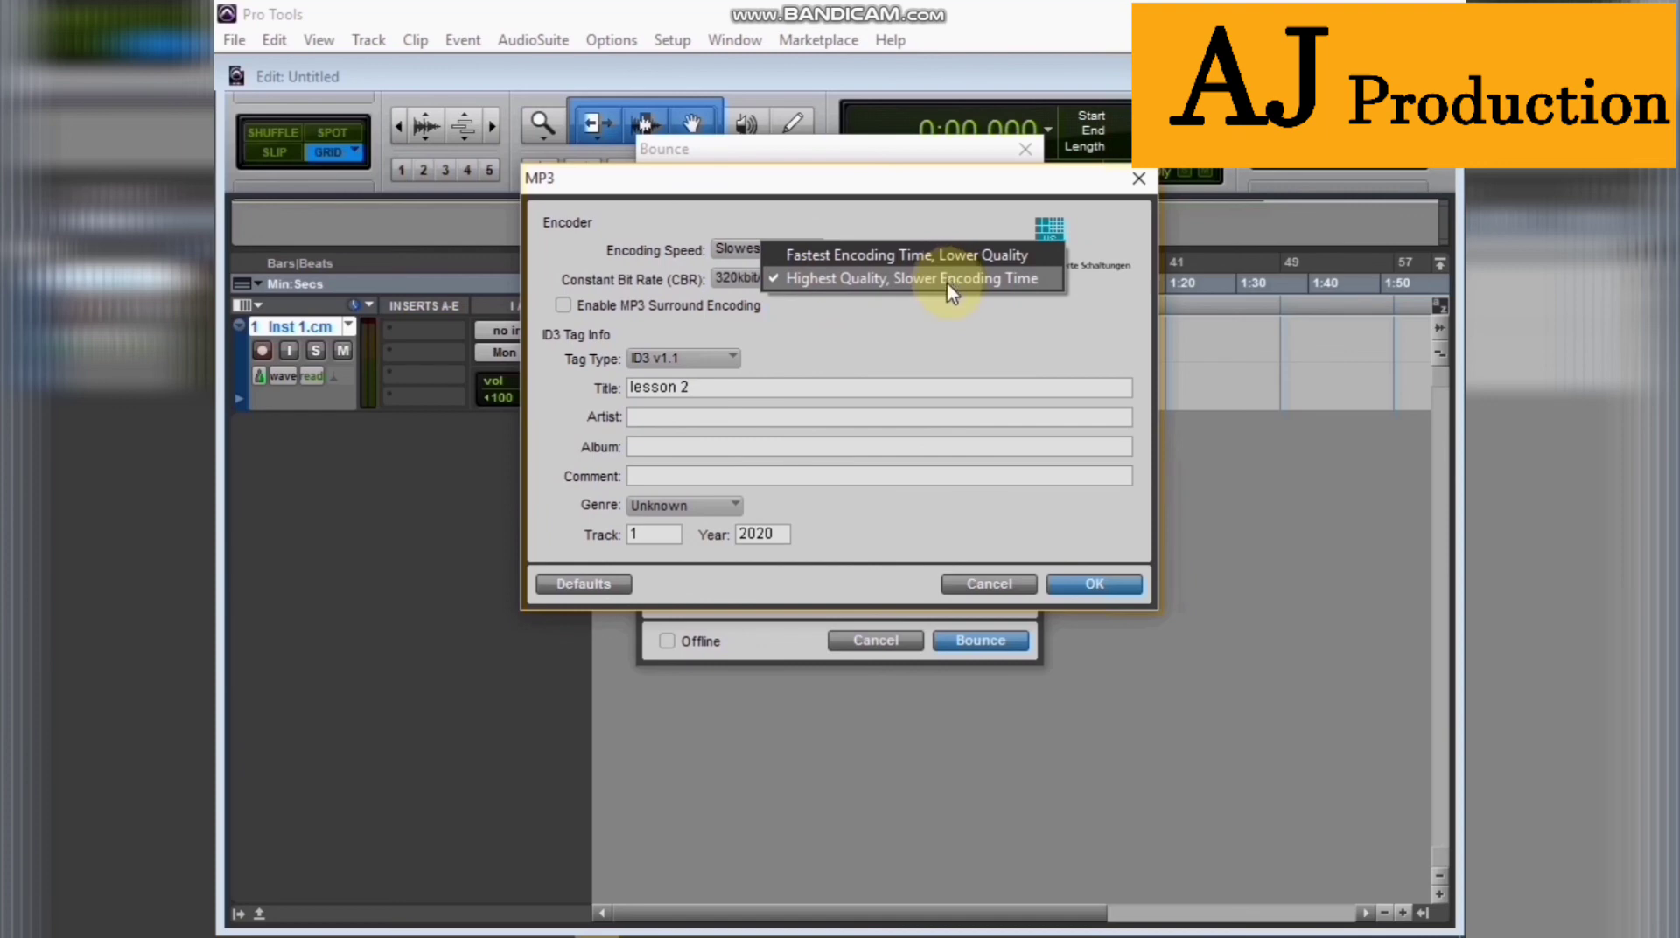
pyautogui.click(704, 387)
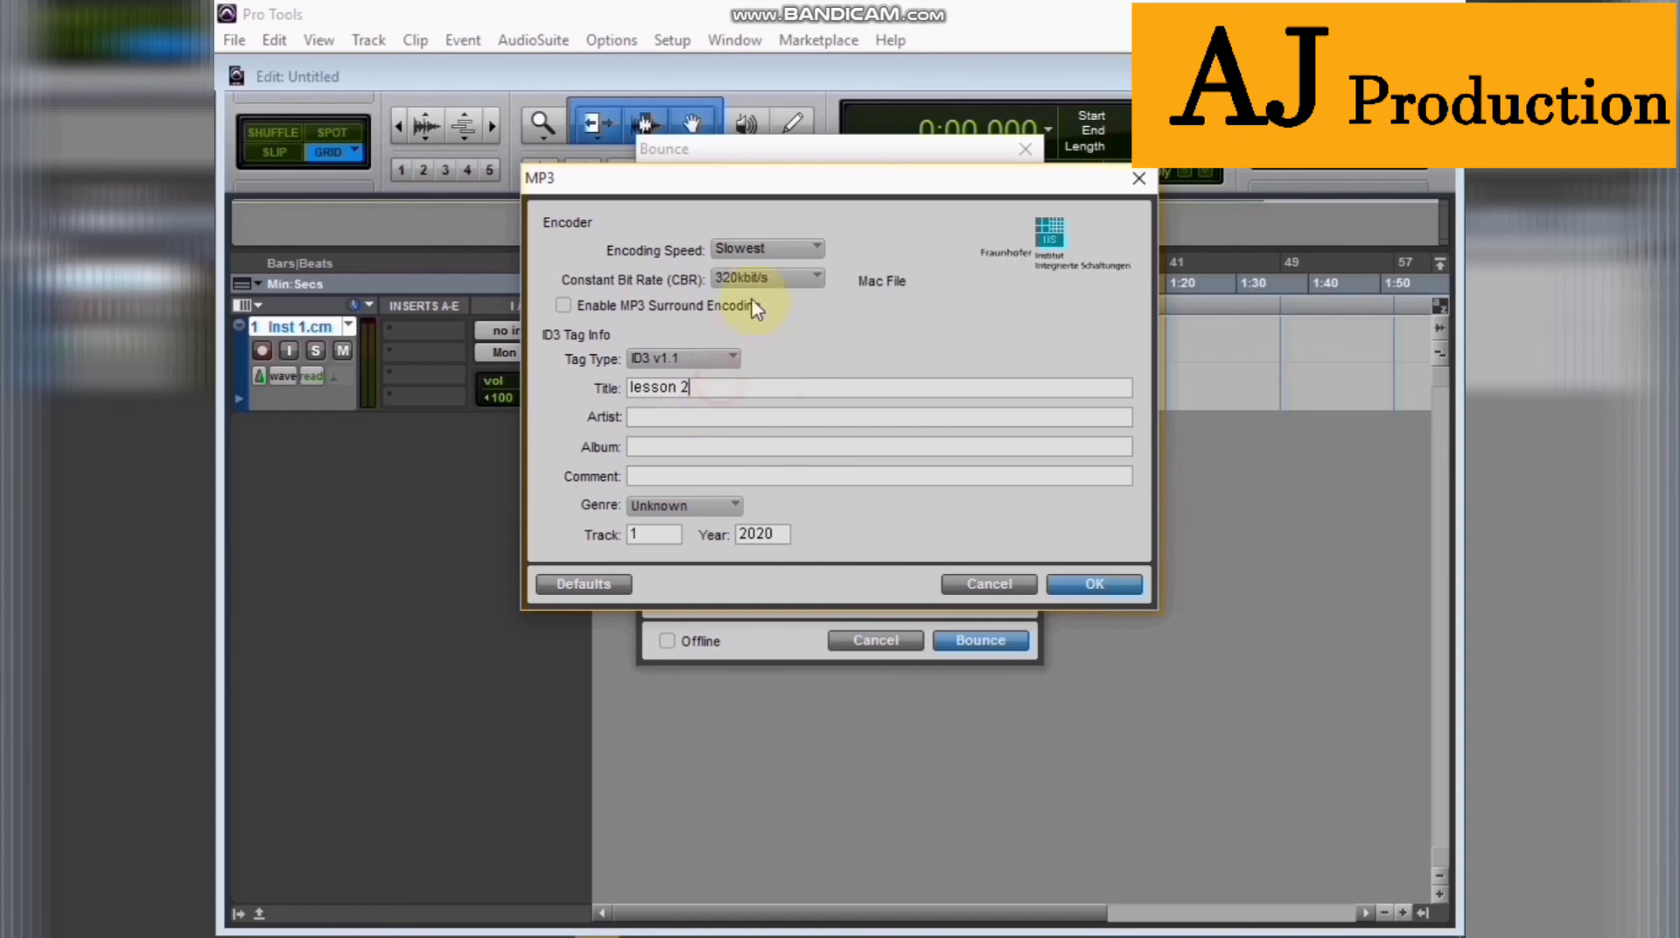
pyautogui.click(755, 278)
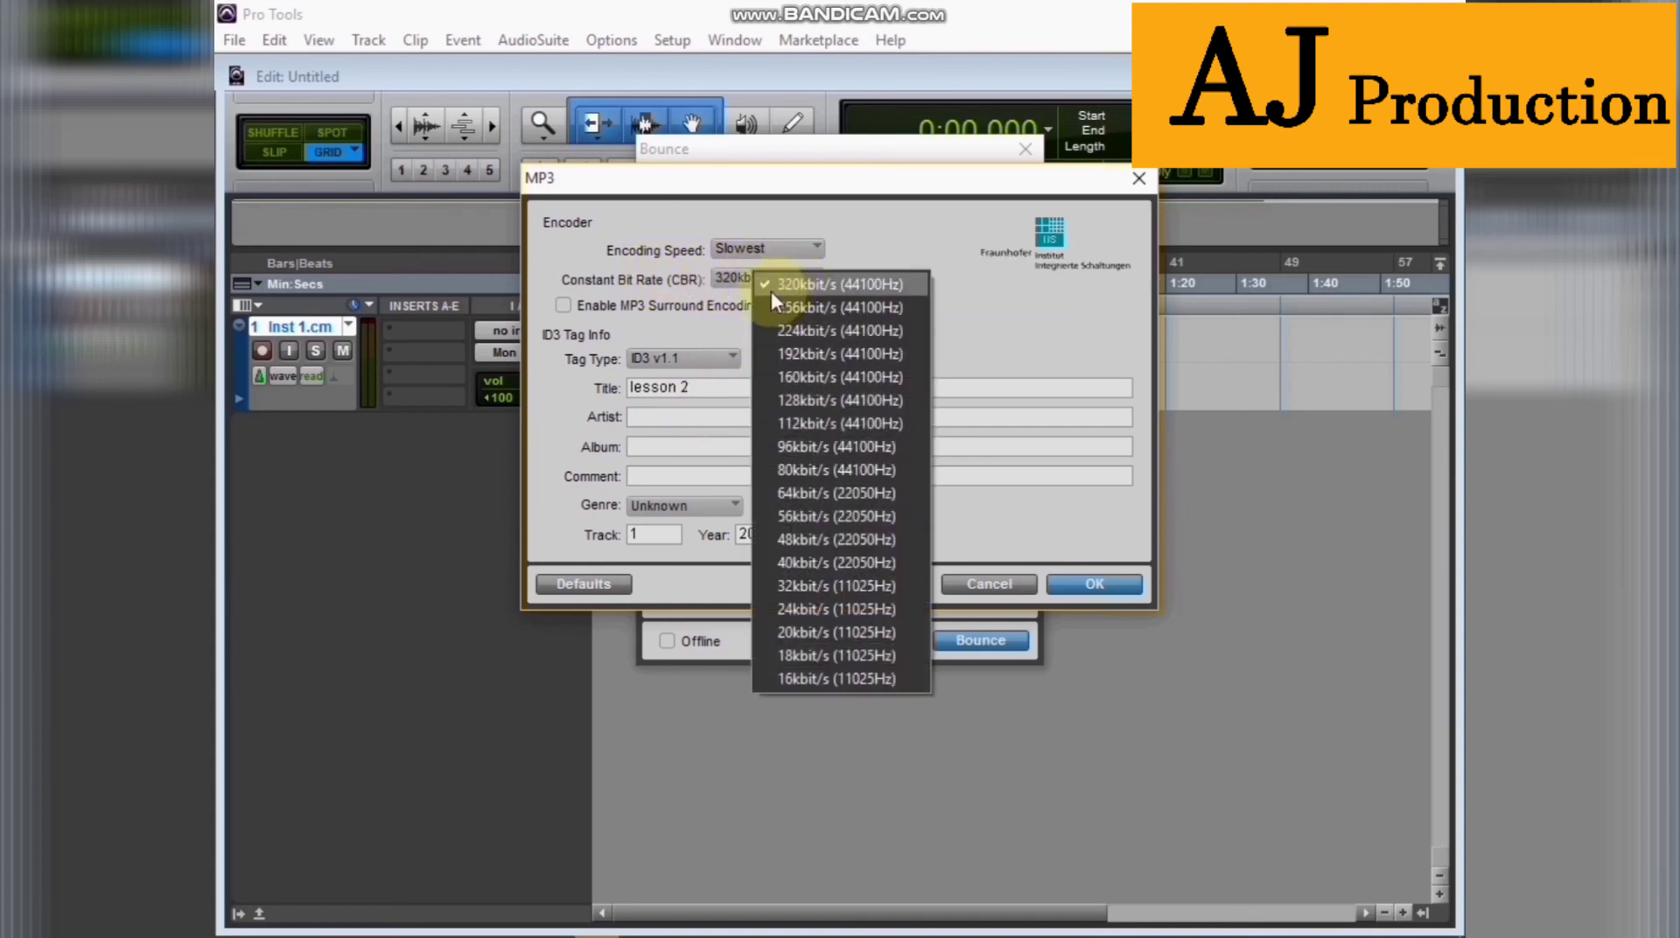
pyautogui.click(804, 283)
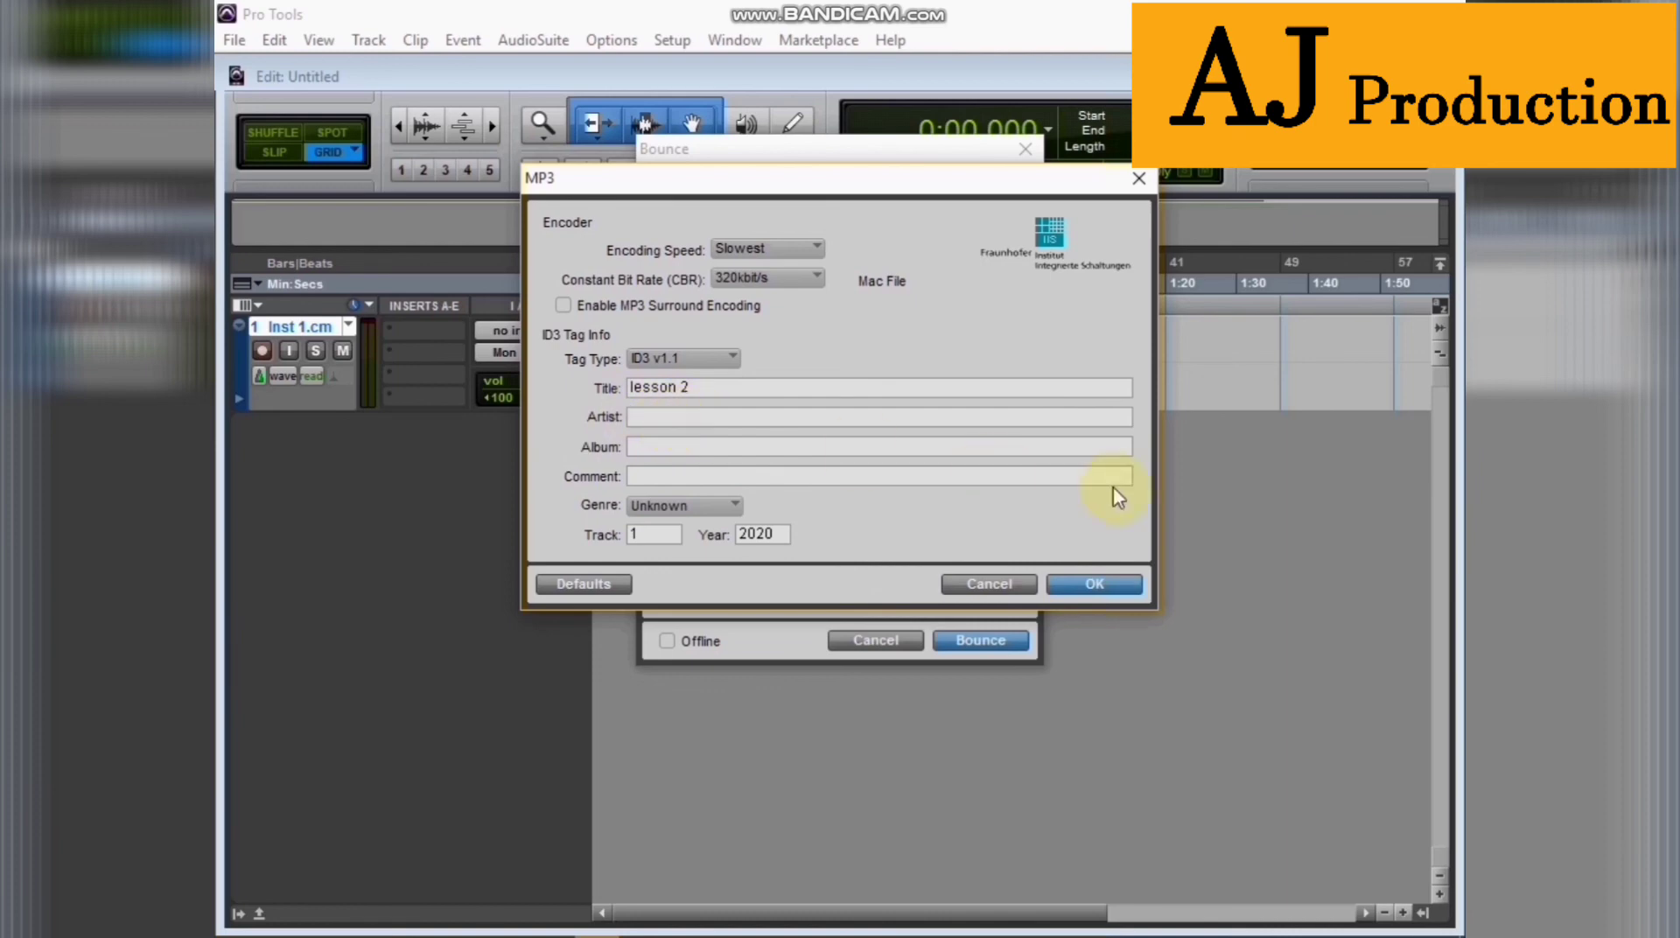
pyautogui.click(1095, 584)
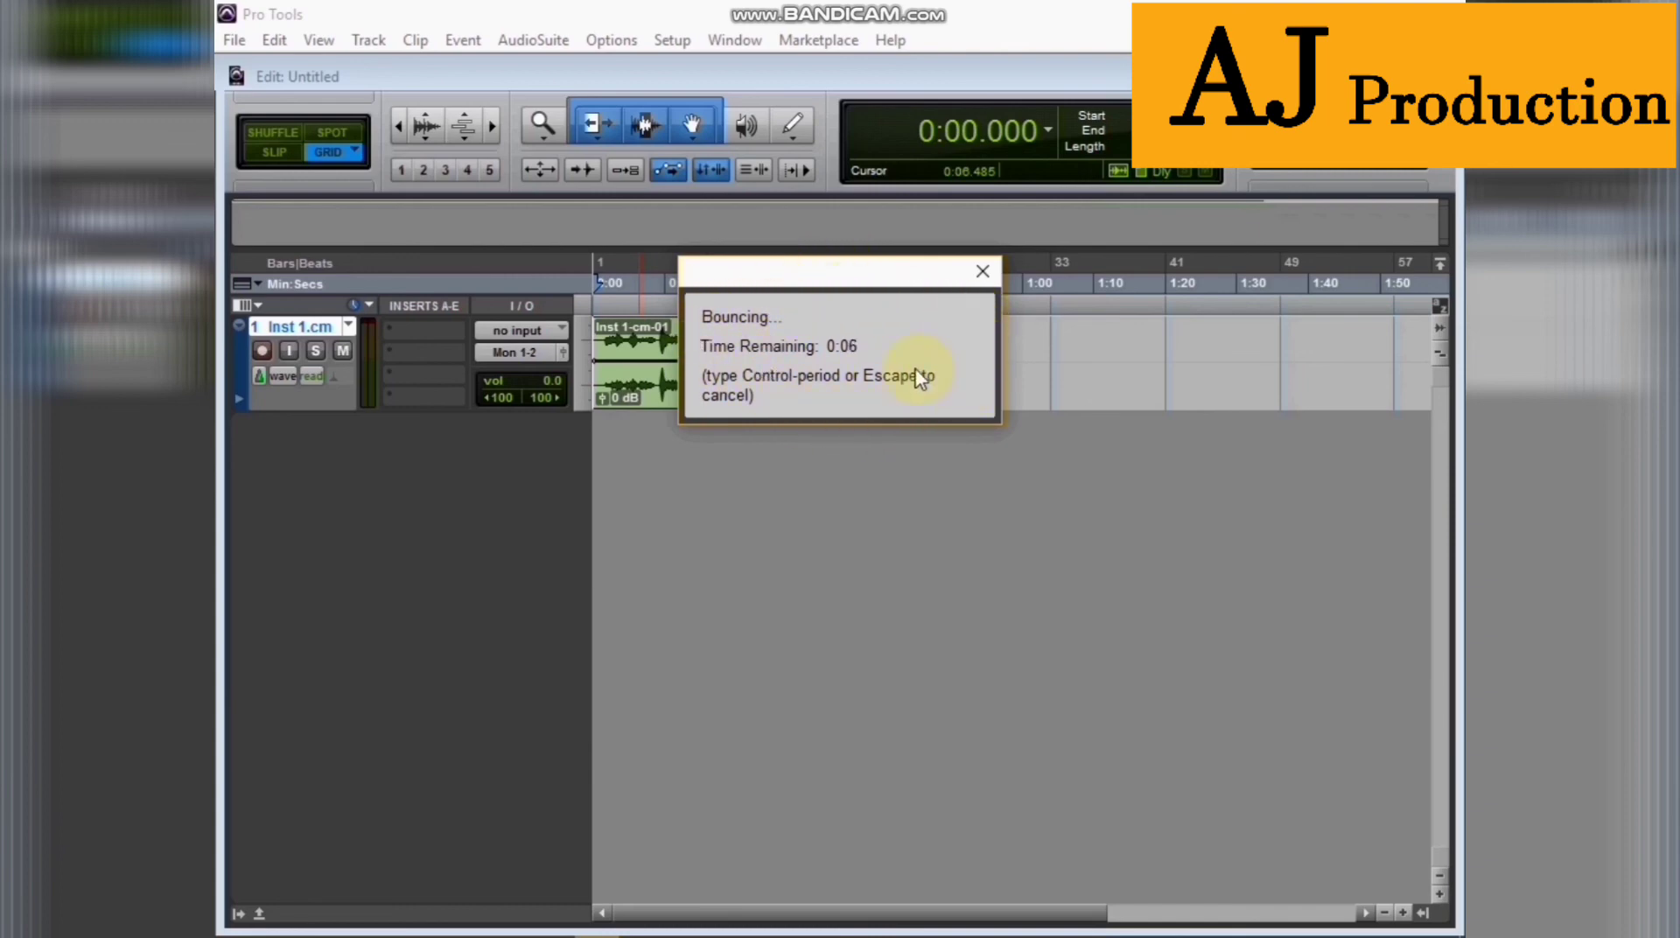
pyautogui.moveTo(740, 281); pyautogui.dragTo(733, 375)
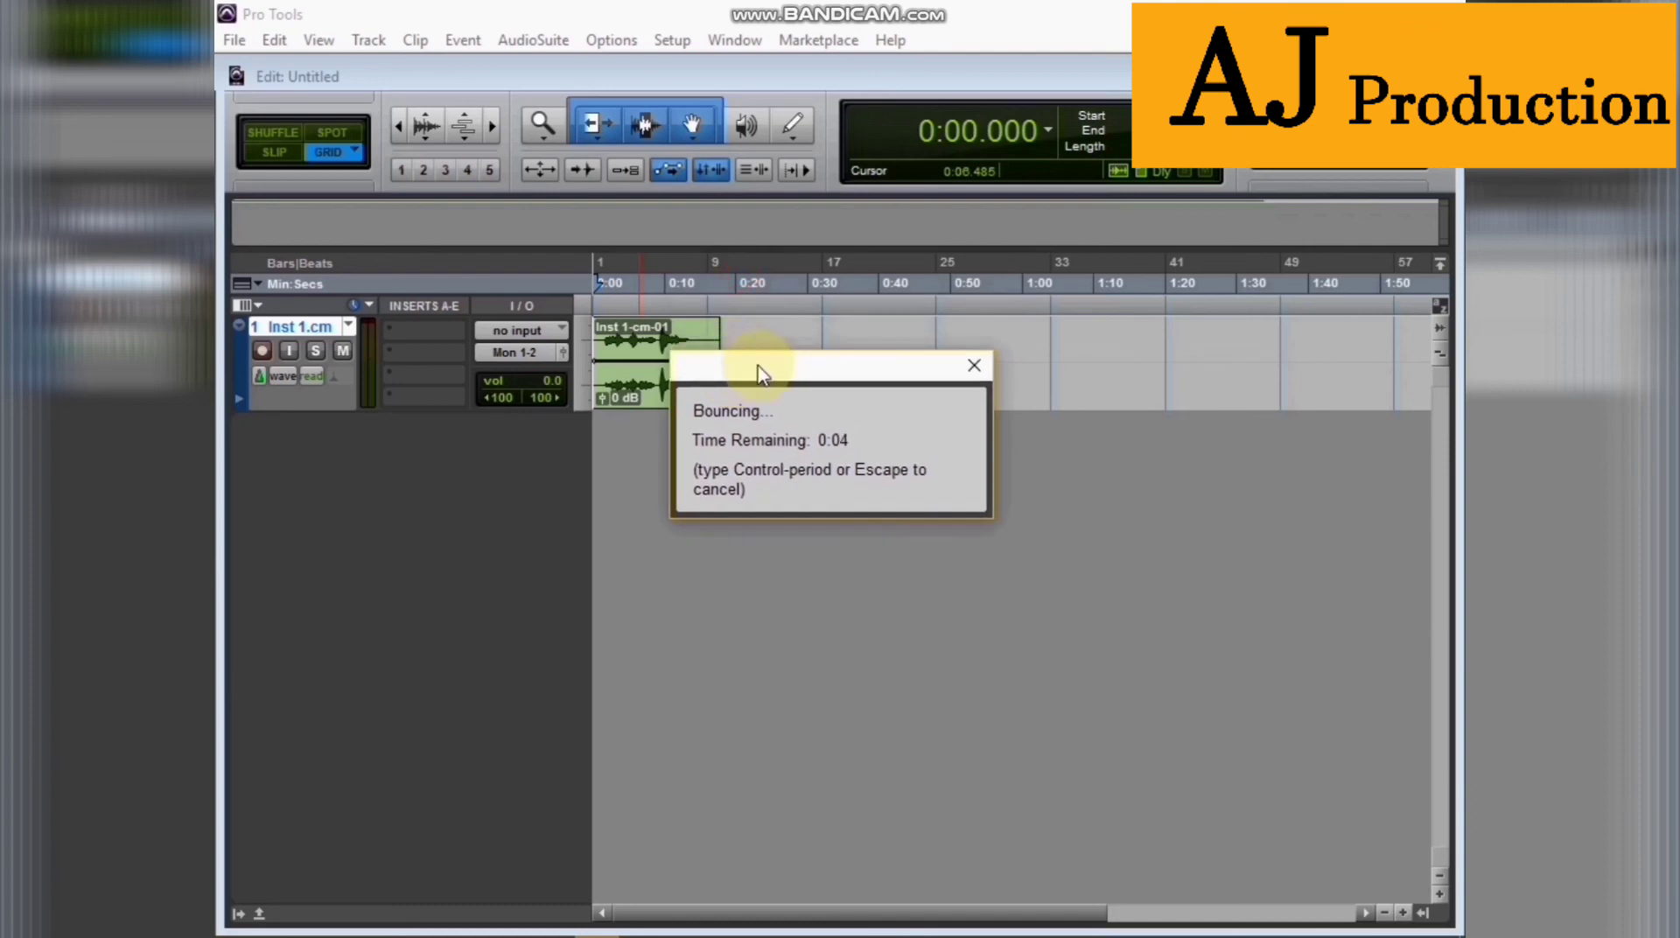